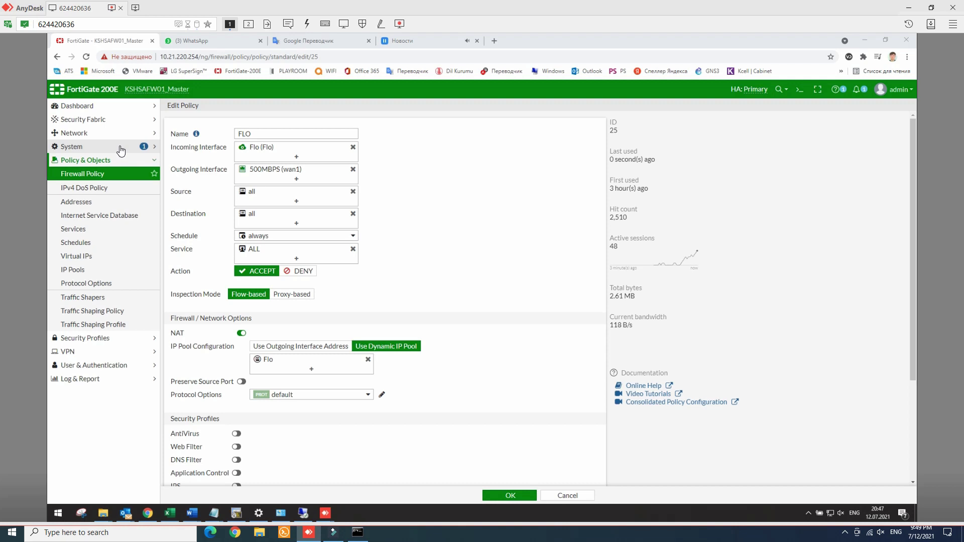
# Check the FLO policy's incoming interface details and ping 91.246.84.177 from the local Command Prompt
pyautogui.moveTo(267, 147)
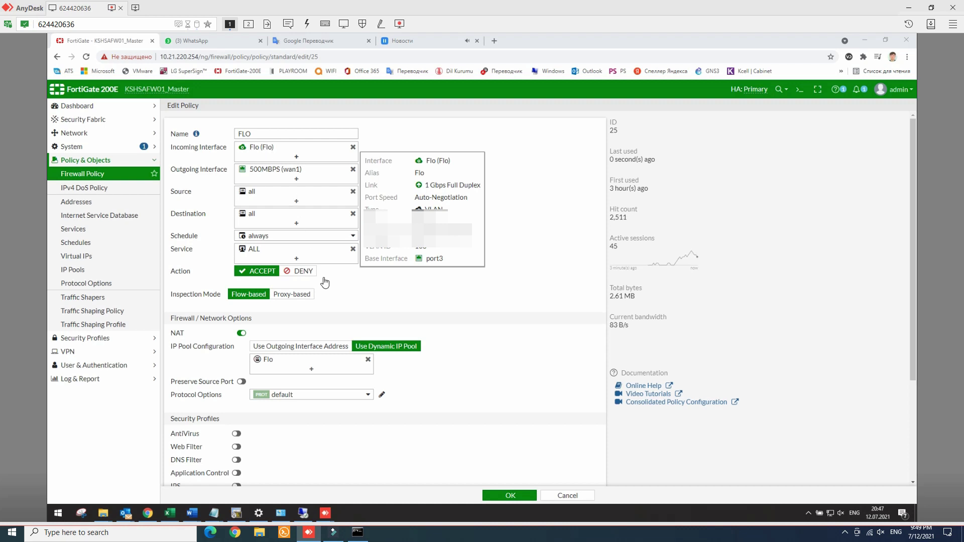
pyautogui.click(358, 533)
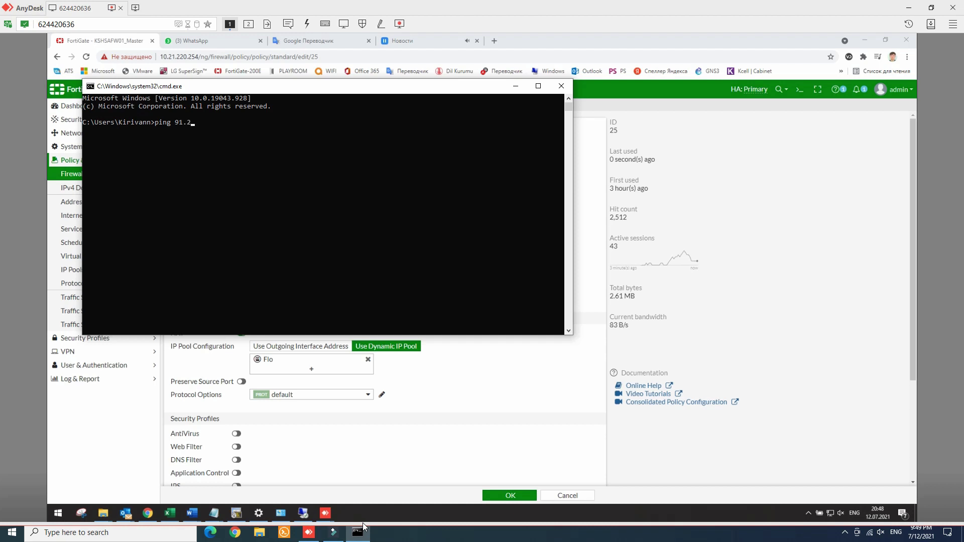
pyautogui.write('4')
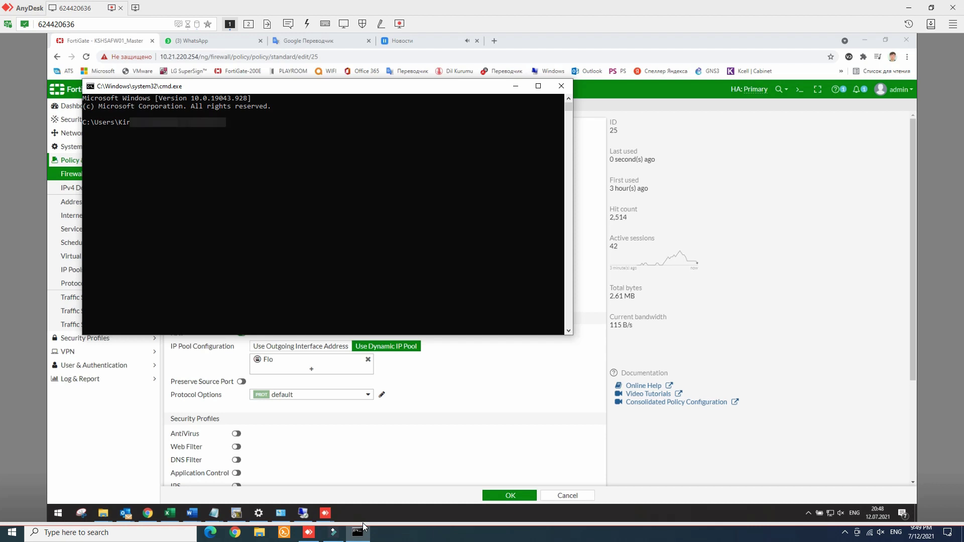
pyautogui.press('Return')
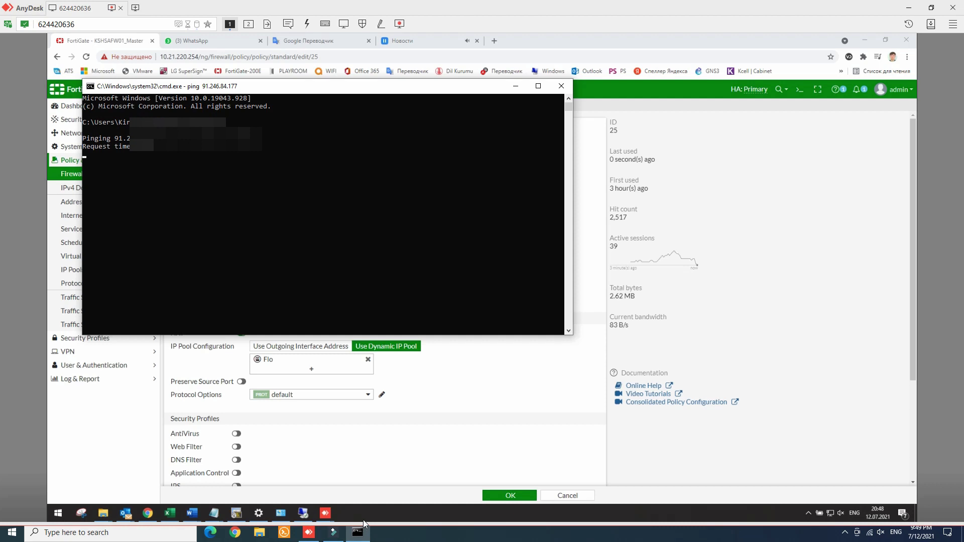
pyautogui.click(516, 88)
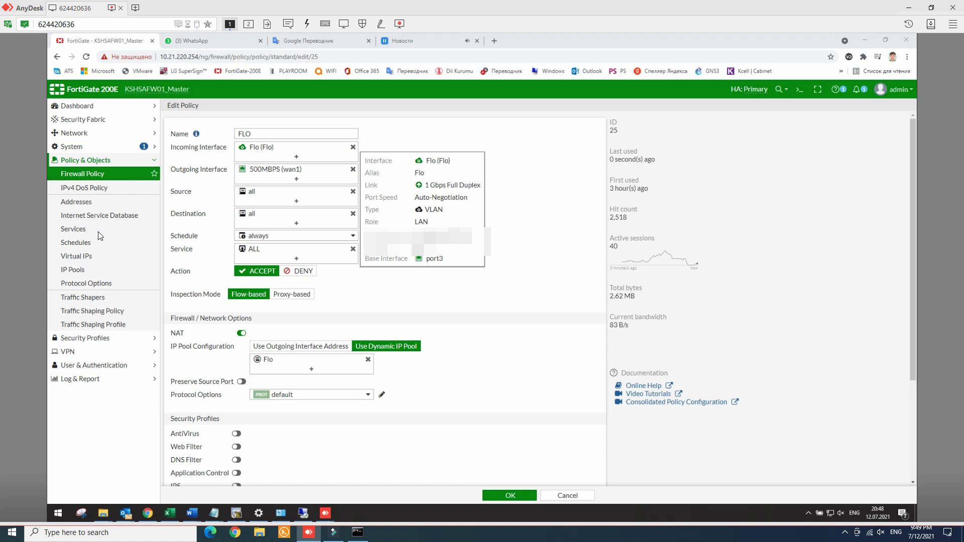
# Leave the FLO policy without saving and examine the firewall policies across all interface pairs, including Flo and Magnum
pyautogui.click(579, 496)
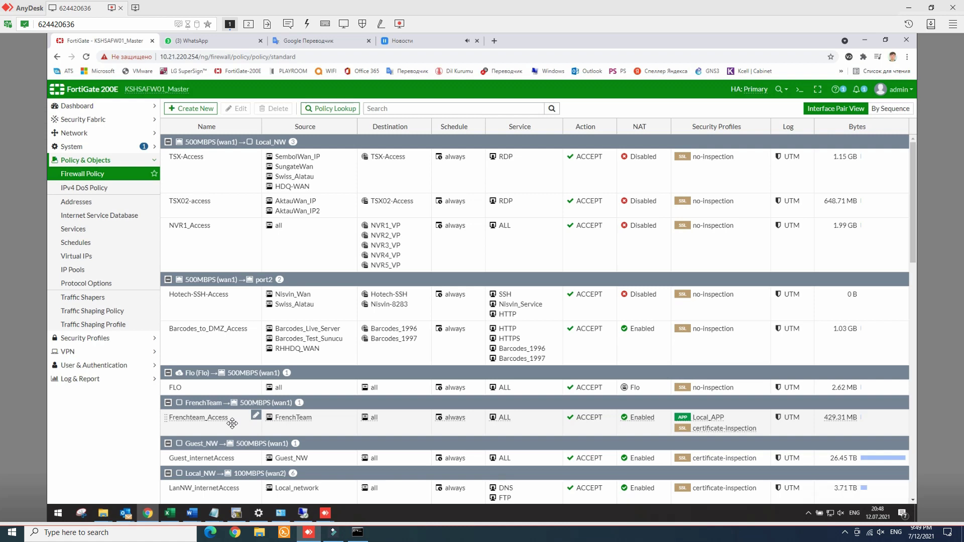
pyautogui.scroll(-2, 232, 423)
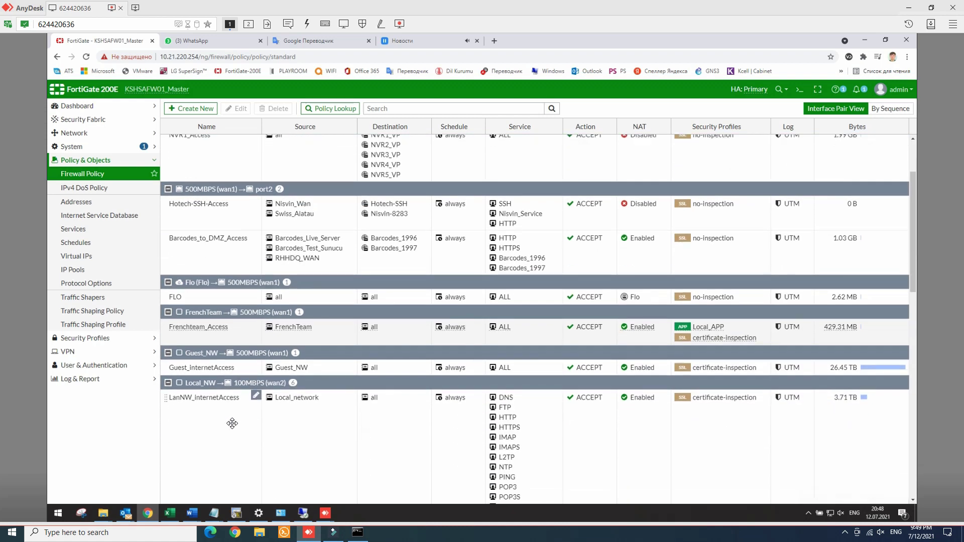
pyautogui.scroll(-4, 231, 423)
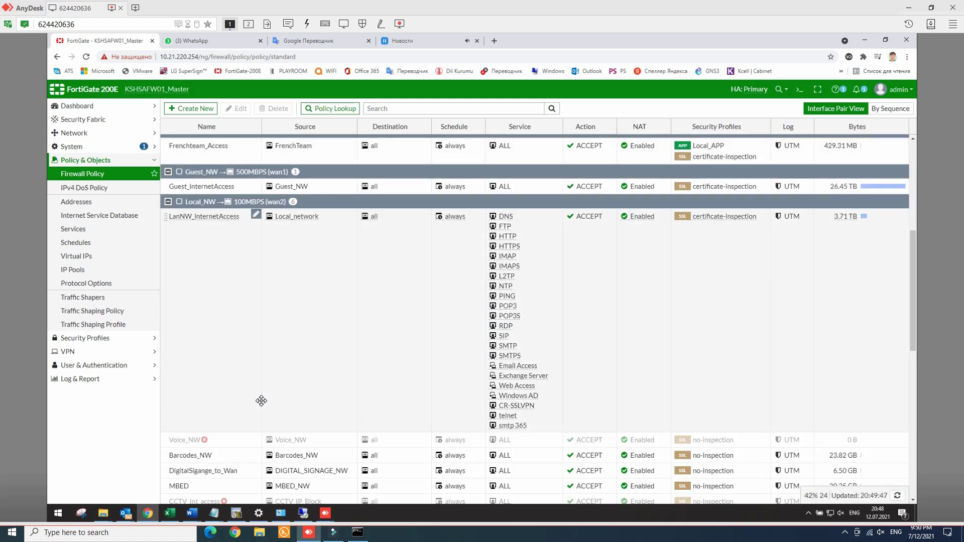
pyautogui.scroll(-3, 249, 438)
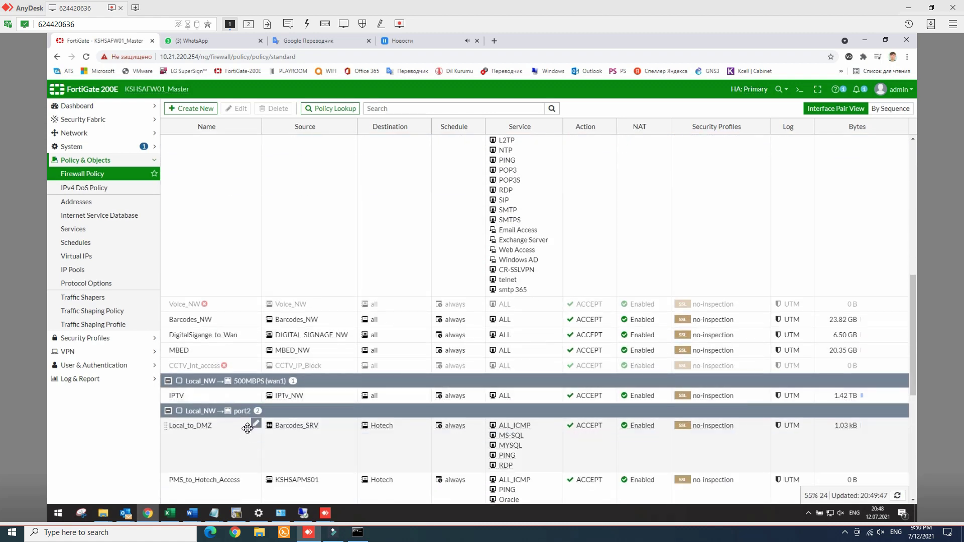
pyautogui.scroll(-2, 225, 450)
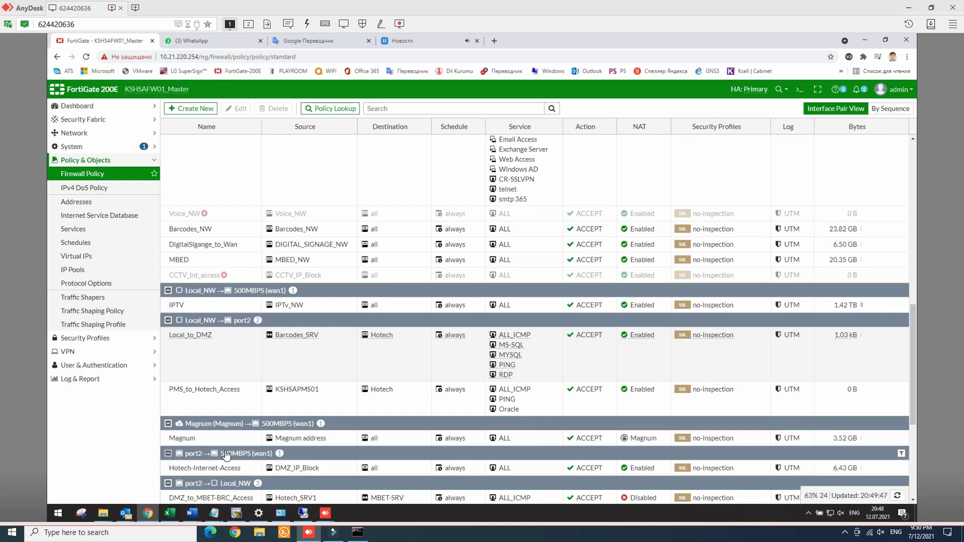
pyautogui.scroll(-2, 225, 451)
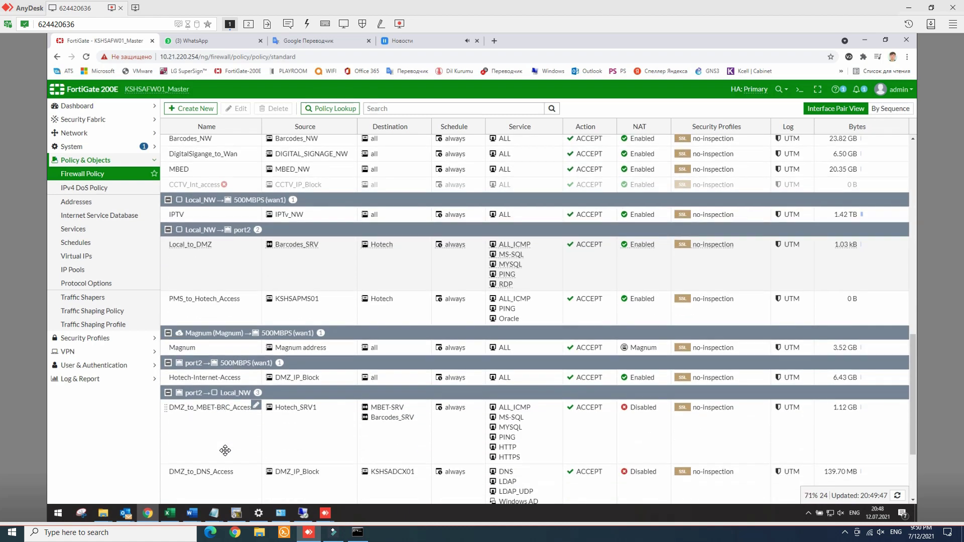
pyautogui.scroll(-2, 225, 451)
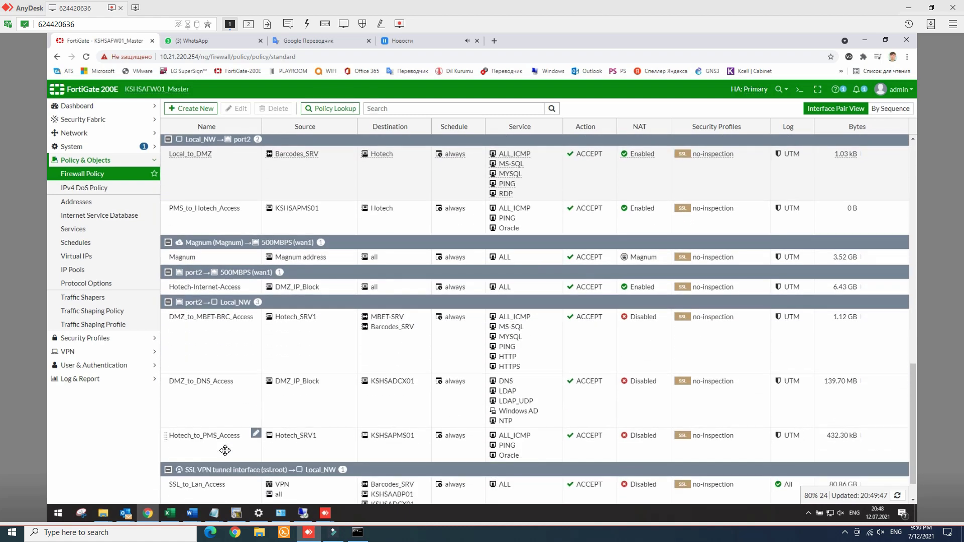
pyautogui.scroll(-1, 224, 450)
pyautogui.scroll(1, 190, 231)
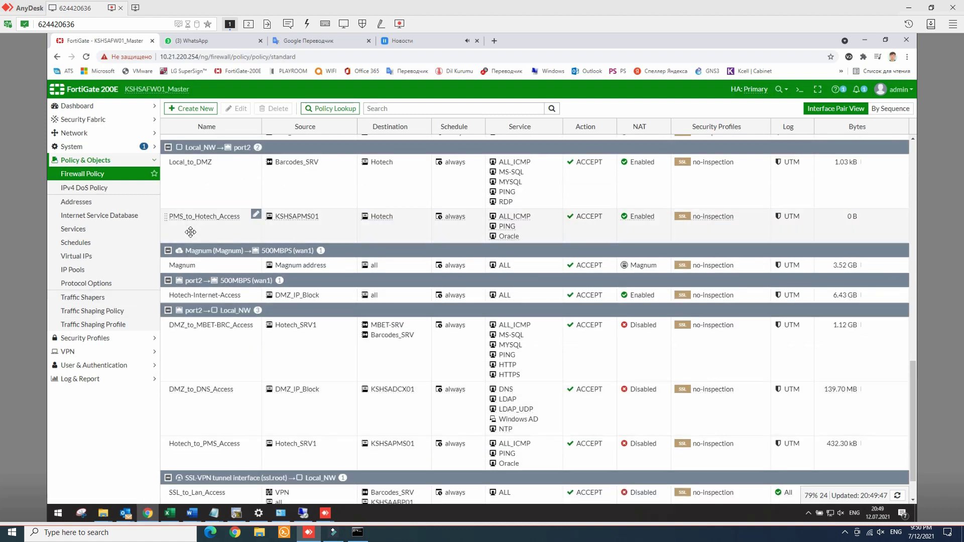
pyautogui.scroll(8, 190, 232)
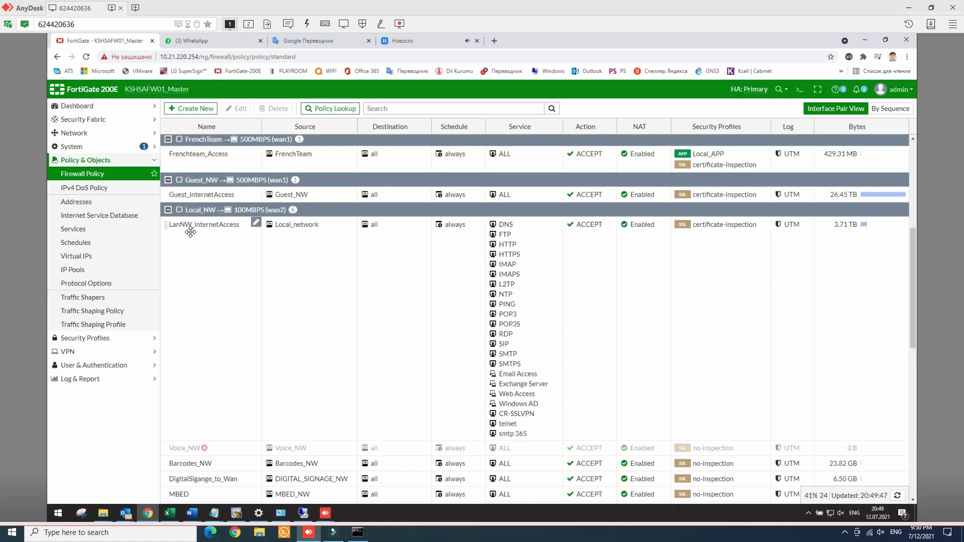
pyautogui.scroll(4, 190, 232)
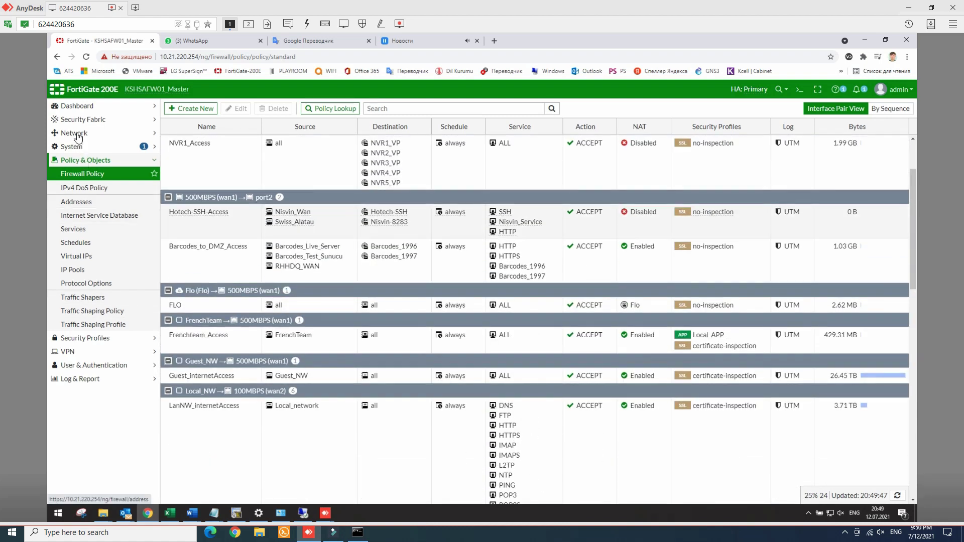
# Show the network interfaces and expand port3 to view its VLAN subinterfaces
pyautogui.click(75, 133)
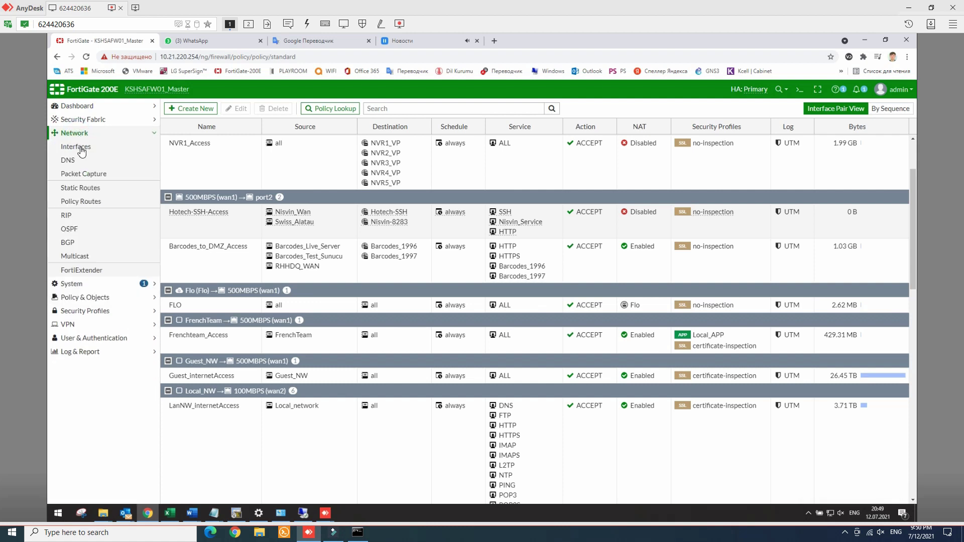
pyautogui.click(80, 148)
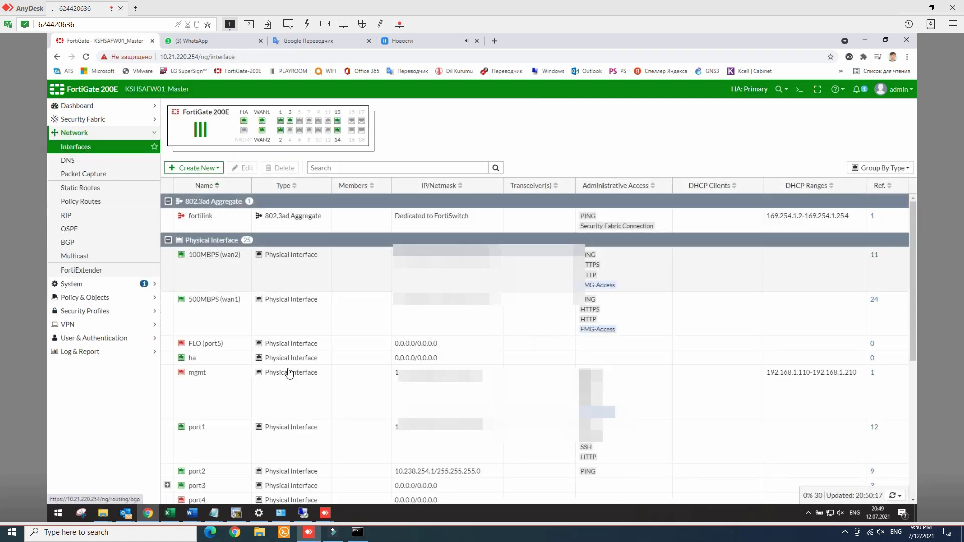
pyautogui.scroll(-2, 241, 435)
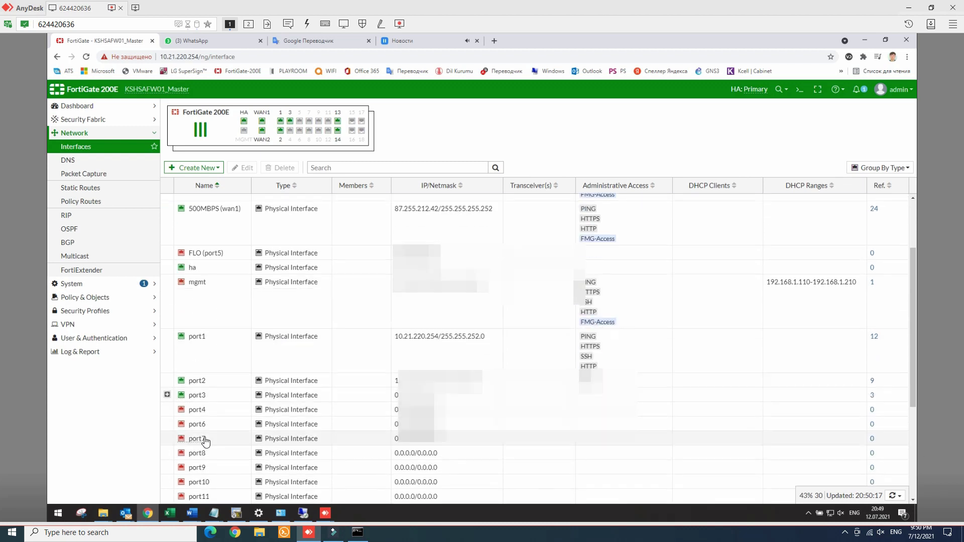
pyautogui.click(167, 395)
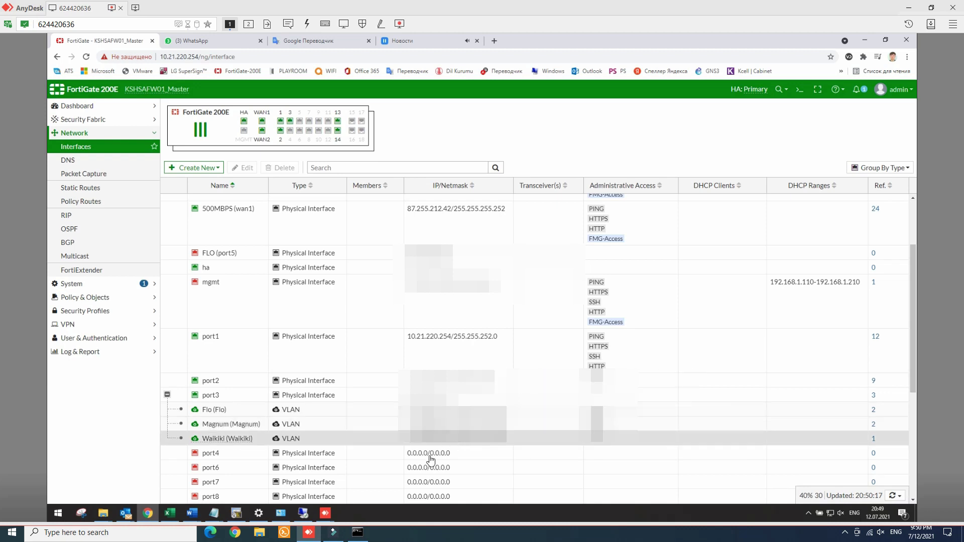
# Repeat the ping in the local Command Prompt with the ending of the previous address replaced by 254
pyautogui.click(358, 531)
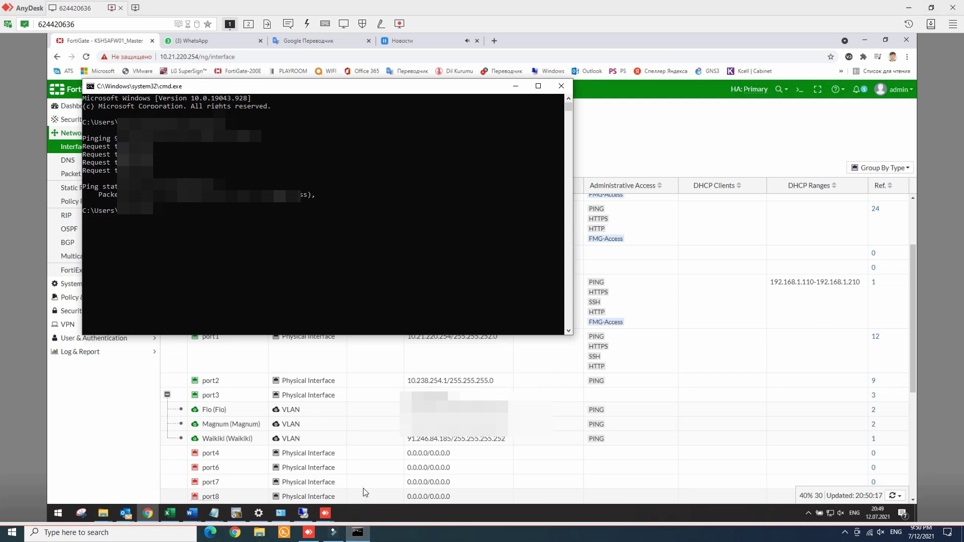
pyautogui.press('Up')
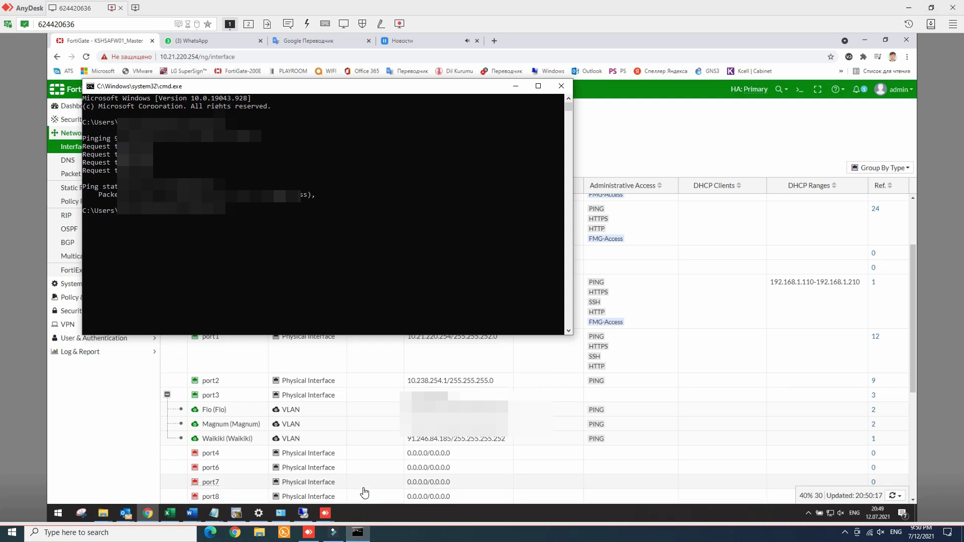
pyautogui.press('BackSpace')
pyautogui.press('BackSpace')
pyautogui.press('BackSpace')
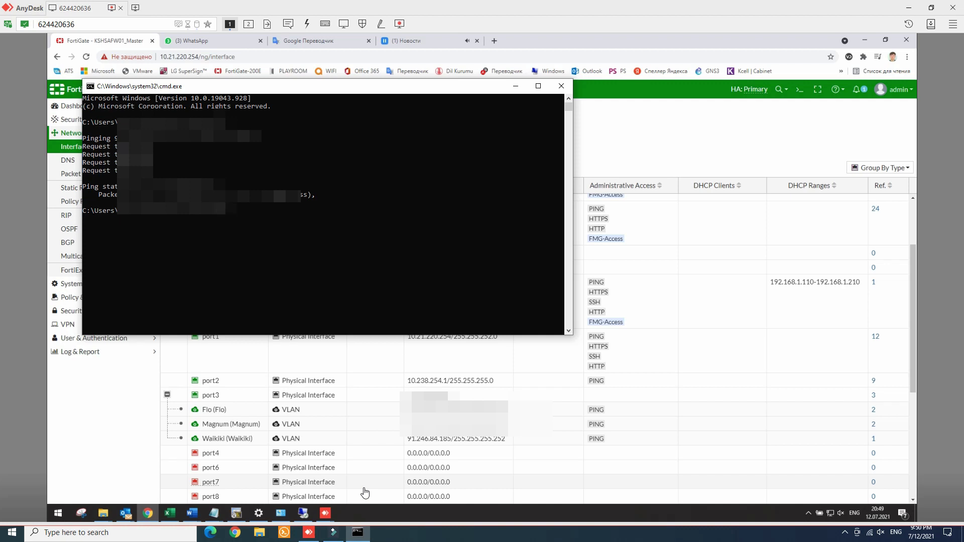
pyautogui.write('254')
pyautogui.press('Return')
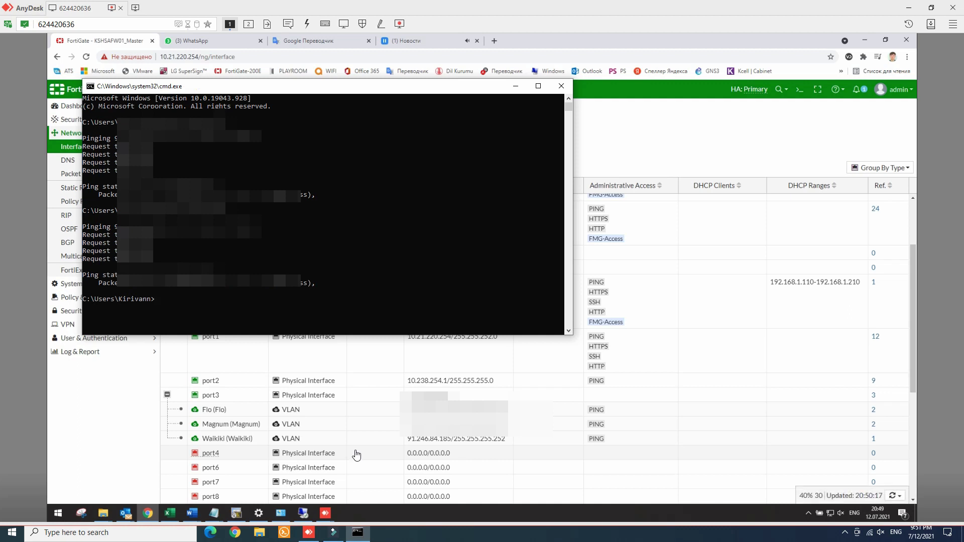
pyautogui.click(516, 88)
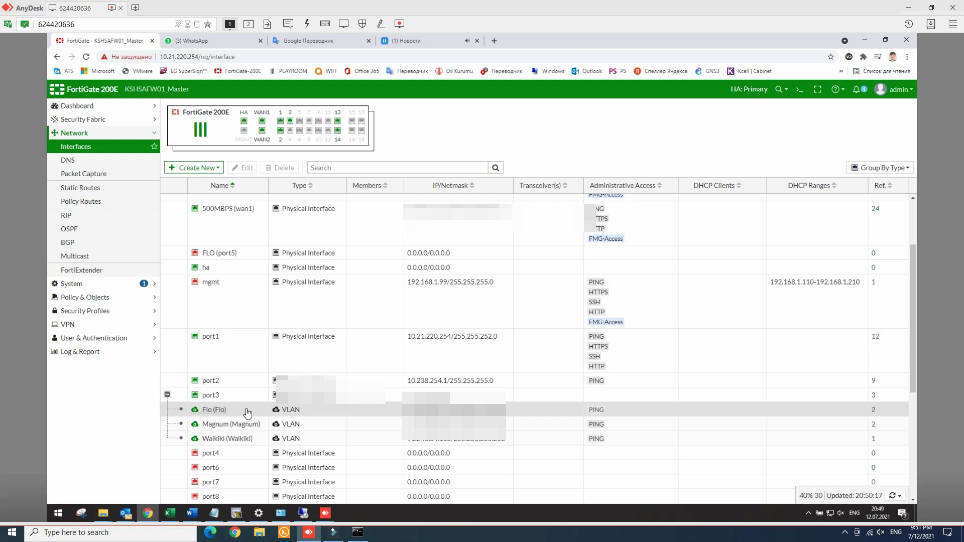
# Review the settings of the Magnum VLAN interface and return to the interface list without changing anything
pyautogui.click(255, 426)
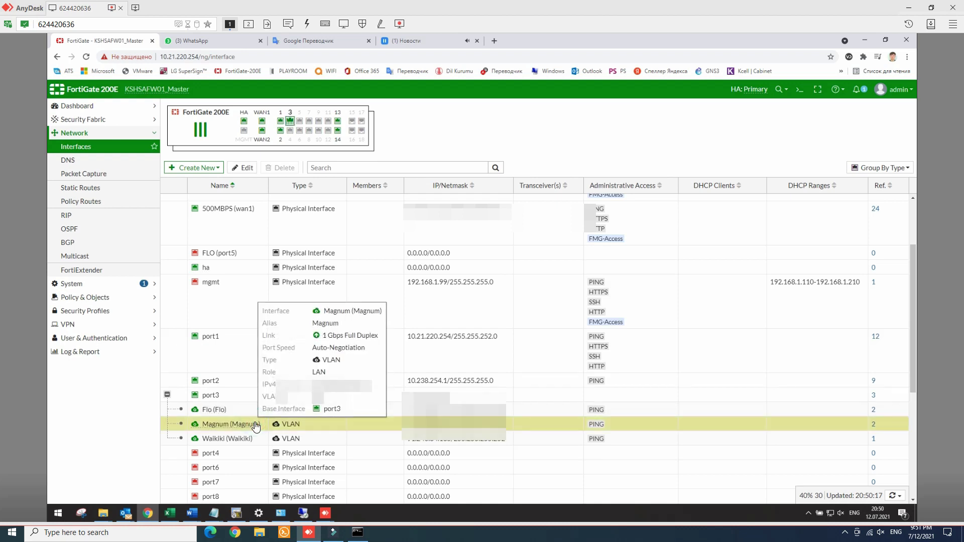
pyautogui.click(244, 168)
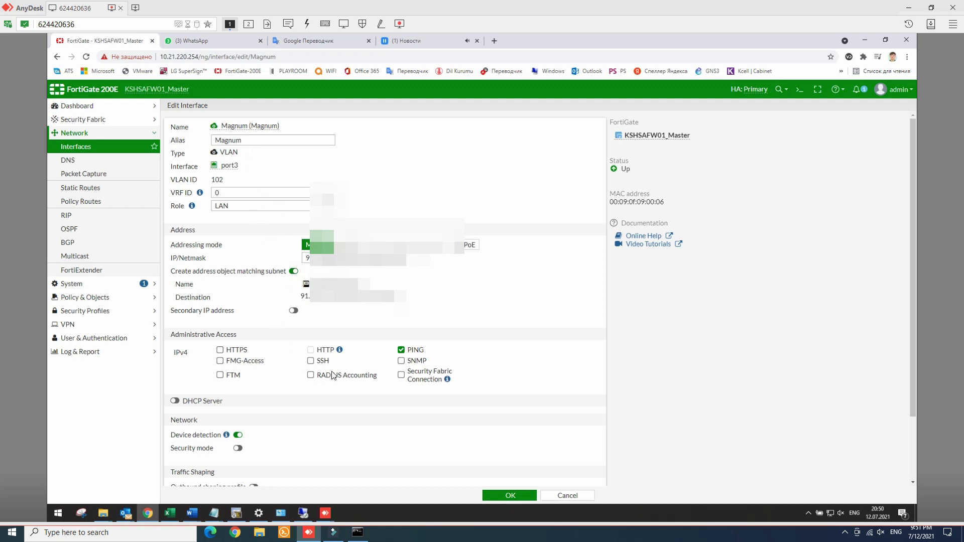
pyautogui.scroll(-2, 321, 432)
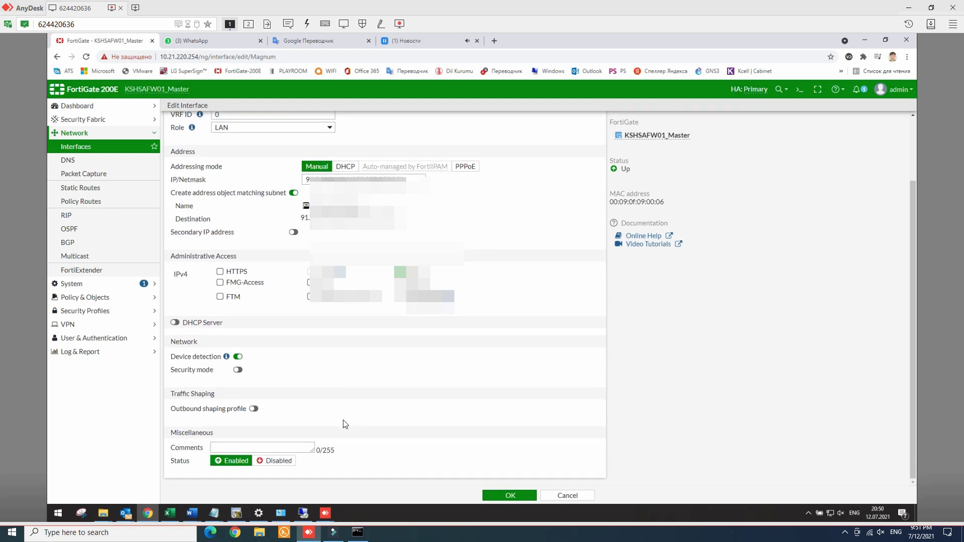
pyautogui.scroll(2, 339, 411)
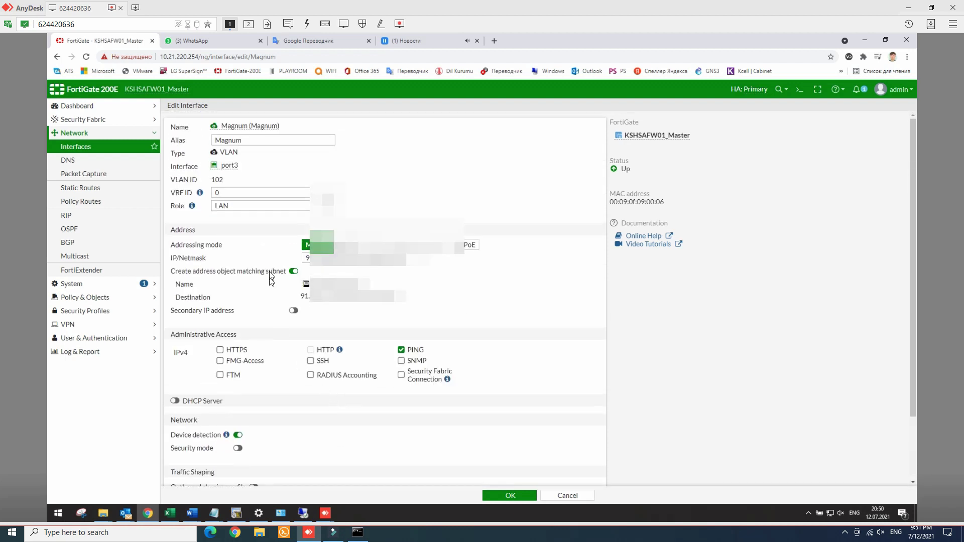
pyautogui.click(73, 148)
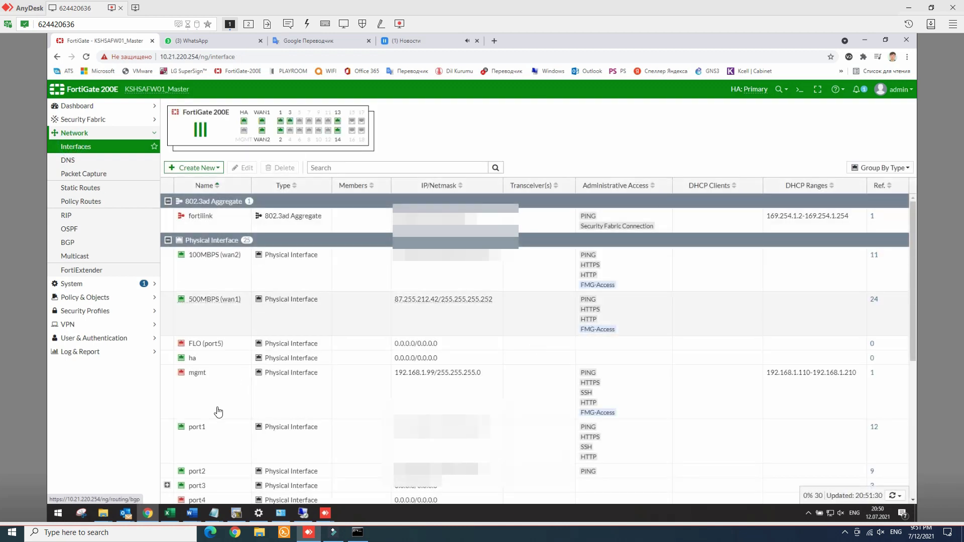
# Look up where the Magnum VLAN under port3 is referenced and open its Magnum firewall policy
pyautogui.scroll(-1, 199, 456)
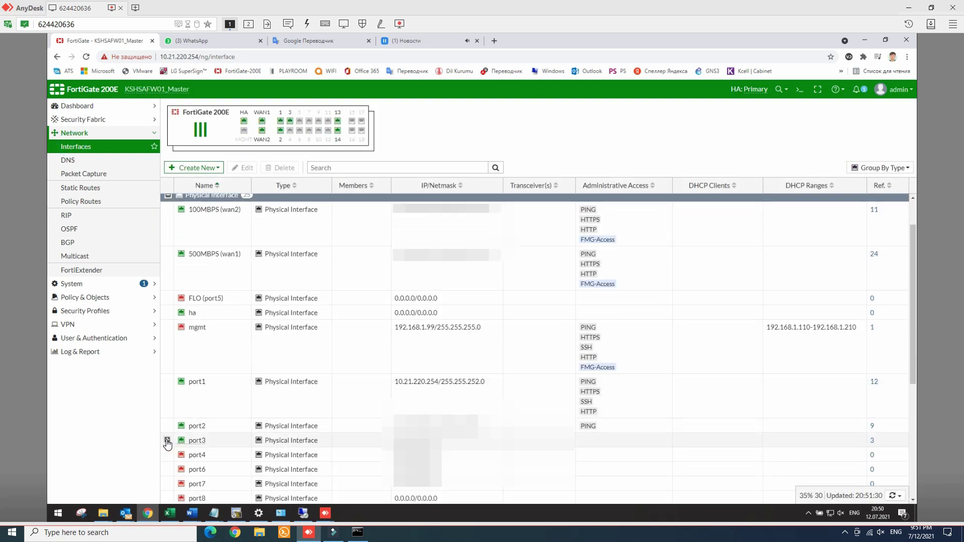
pyautogui.click(167, 440)
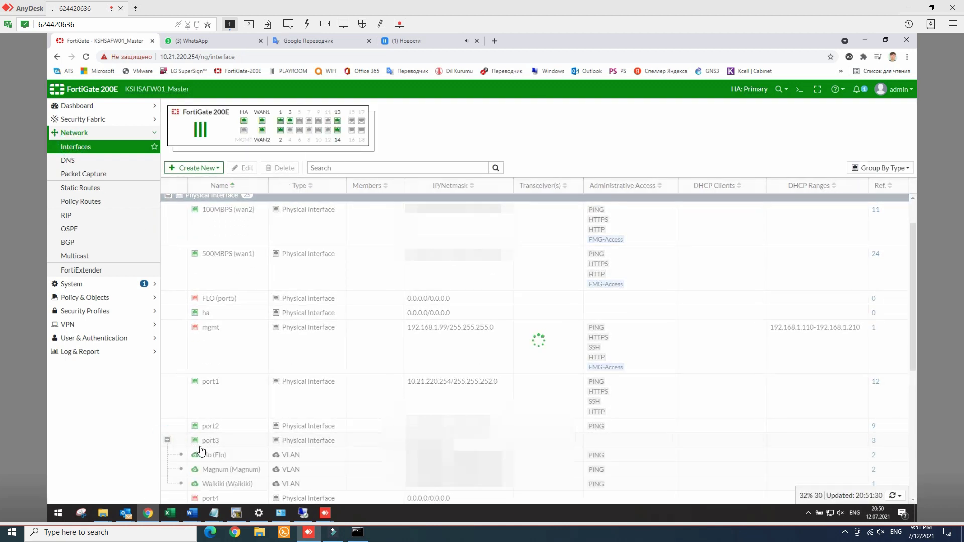
pyautogui.scroll(-1, 166, 440)
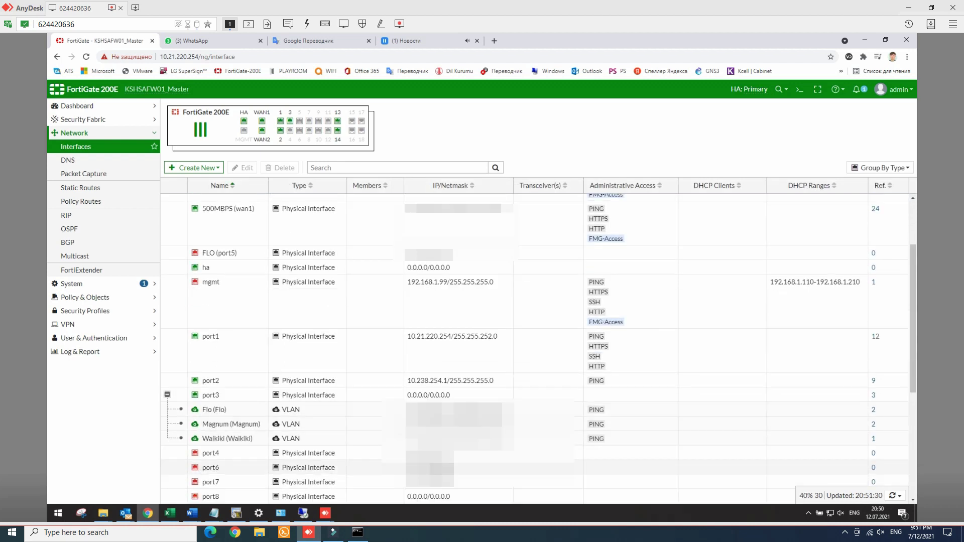
pyautogui.click(873, 426)
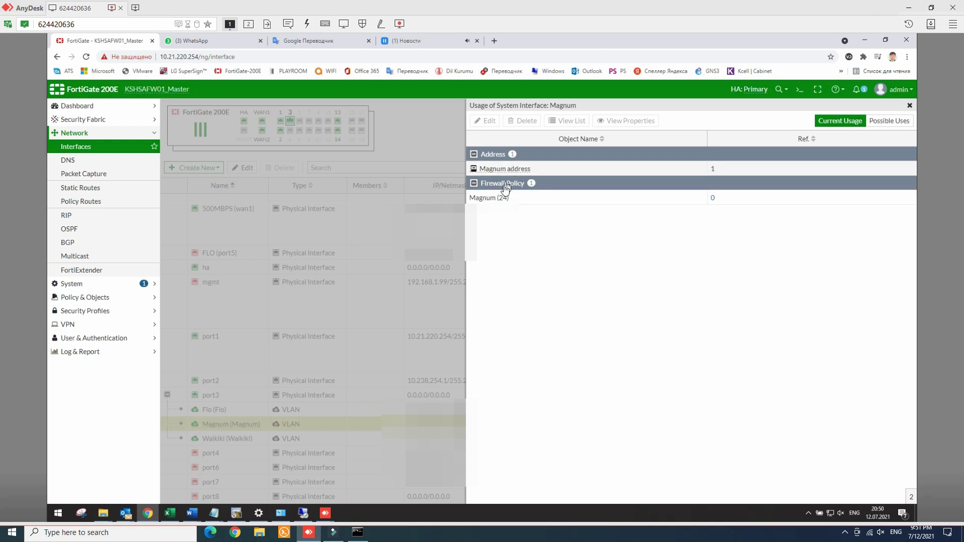
pyautogui.moveTo(493, 201)
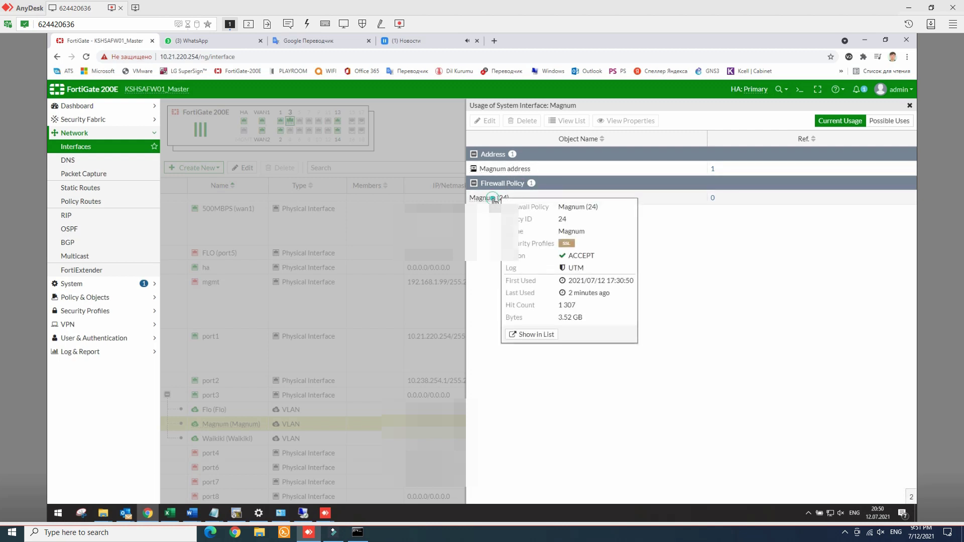
pyautogui.click(493, 198)
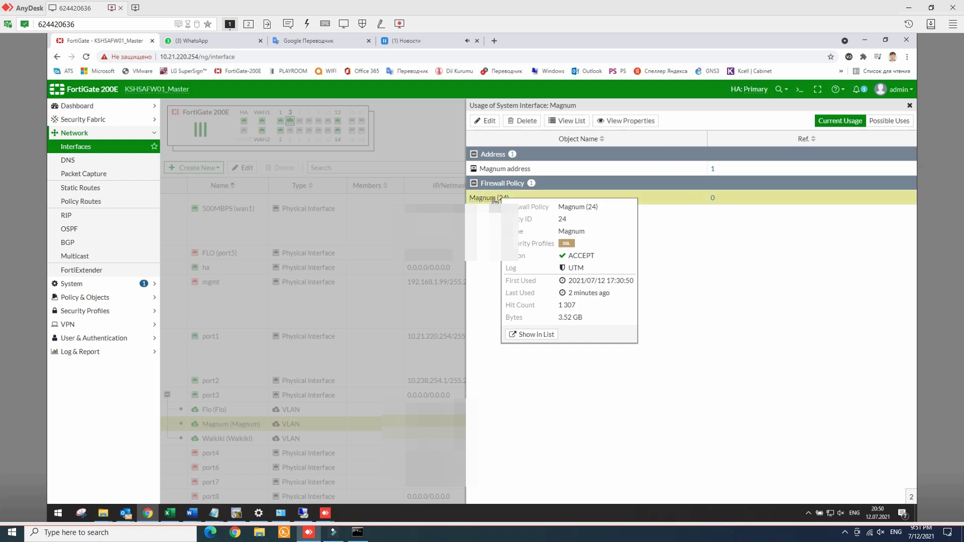
pyautogui.click(490, 122)
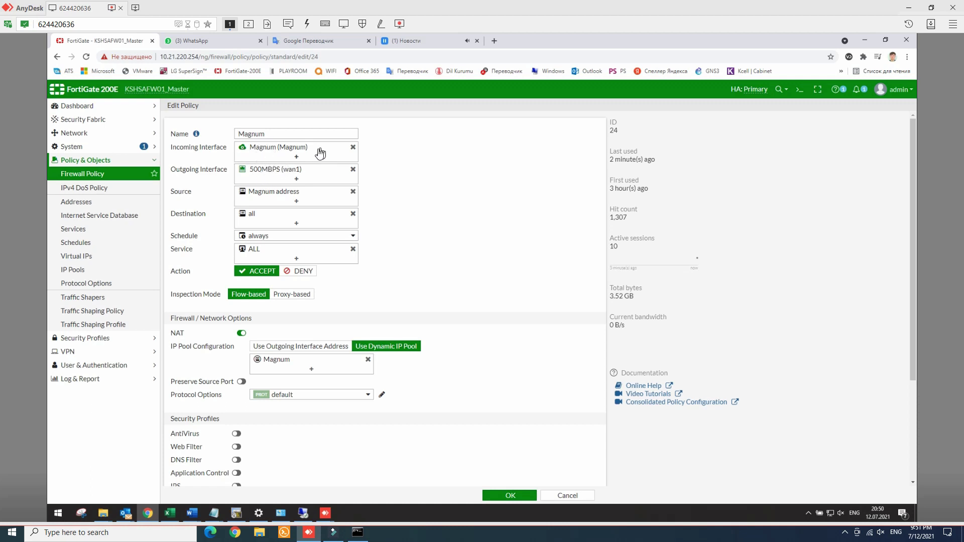
# Review the Magnum policy's settings and its NAT IP pool, leave it without saving, and show the list of IP pools
pyautogui.scroll(-3, 301, 432)
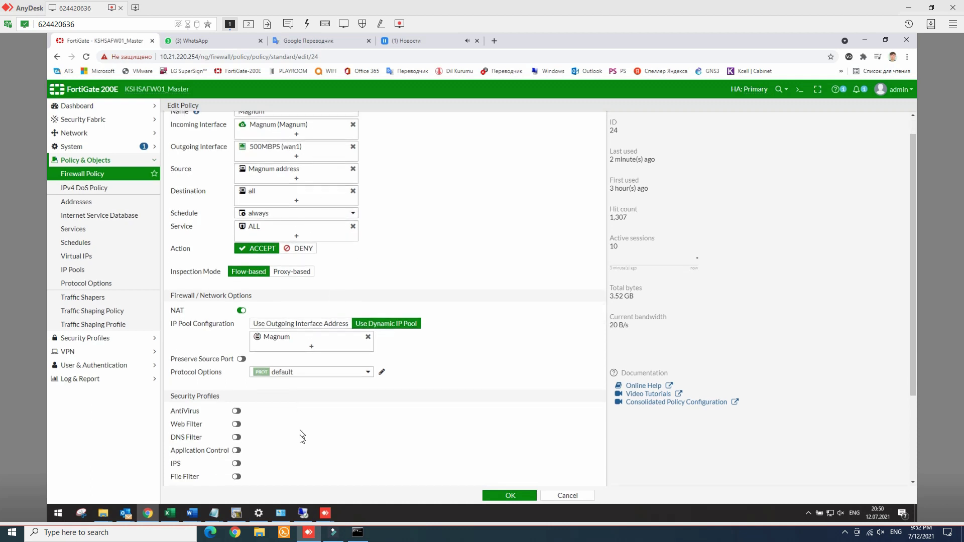
pyautogui.scroll(-1, 301, 441)
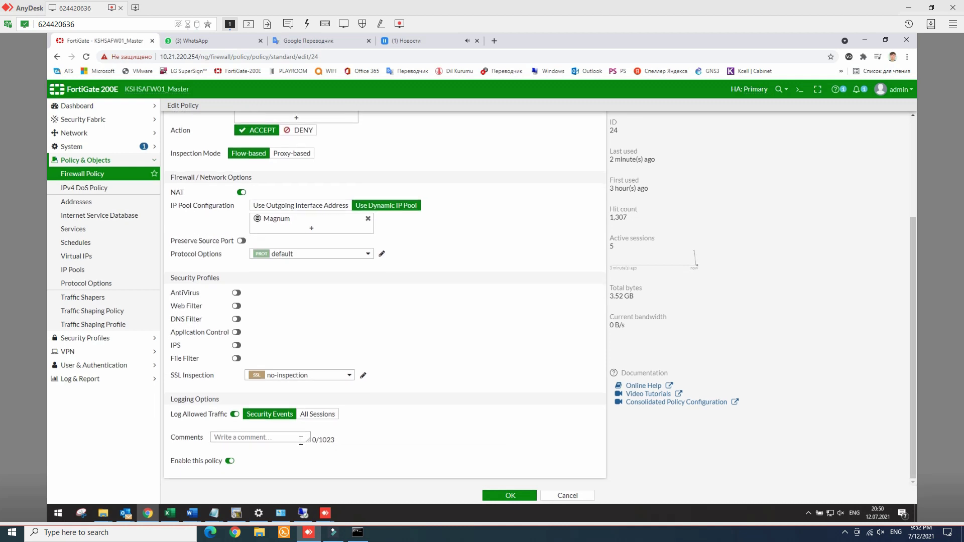
pyautogui.scroll(3, 301, 441)
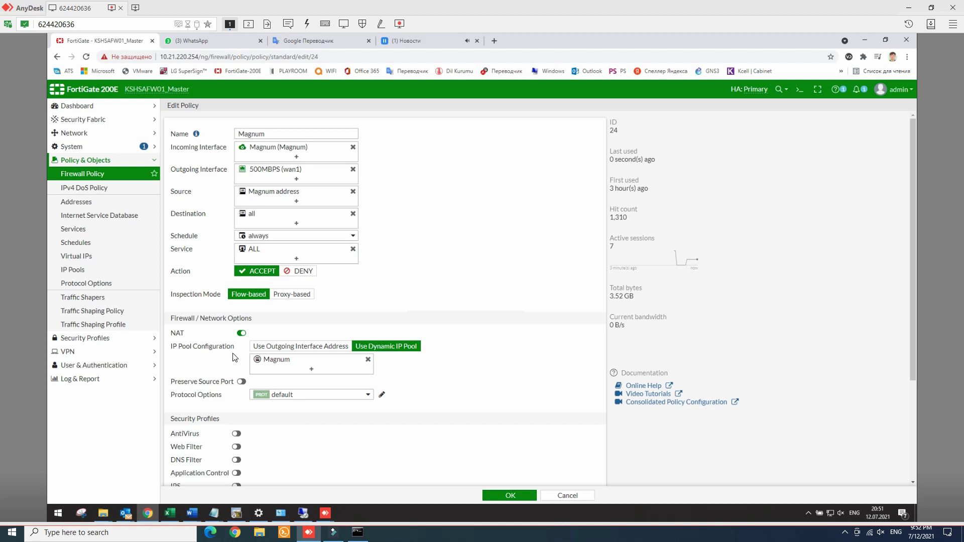
pyautogui.click(275, 363)
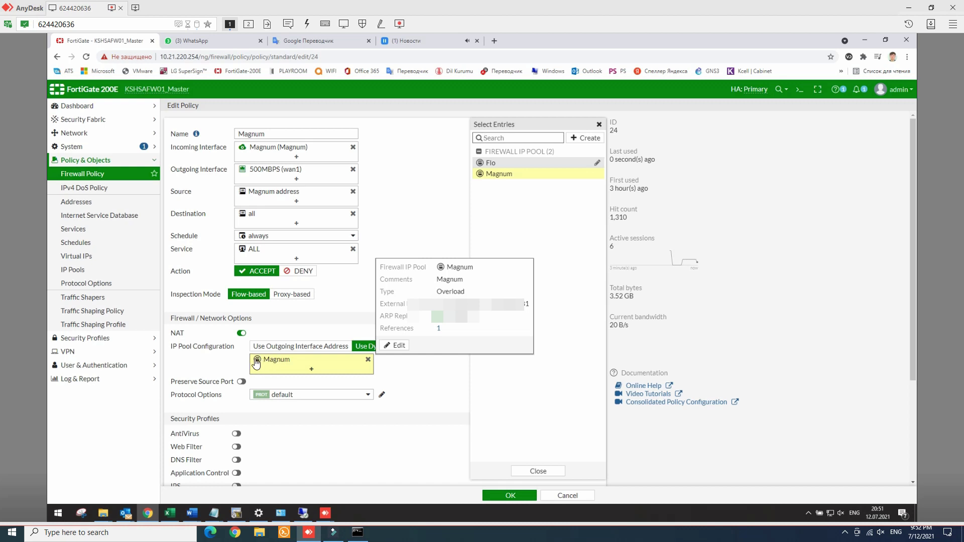
pyautogui.click(73, 274)
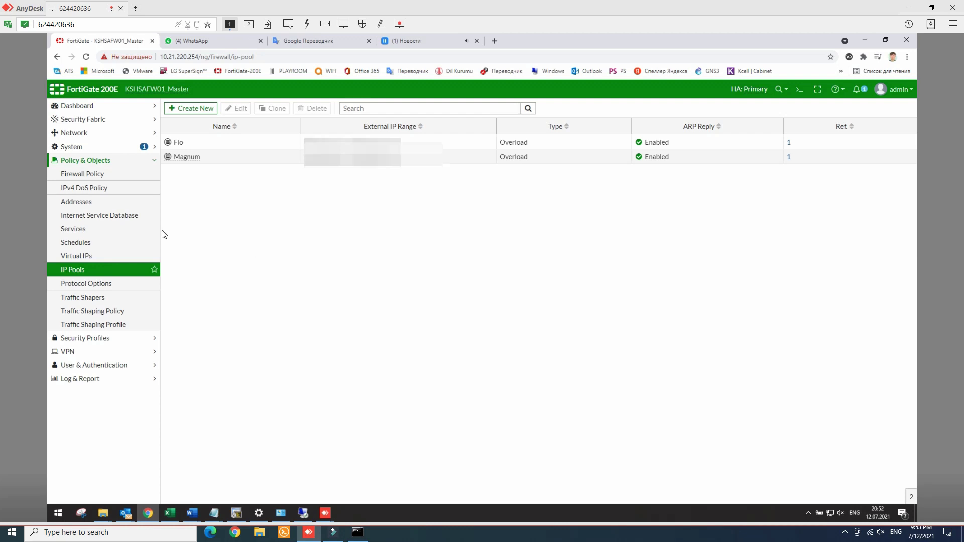
# Examine the traffic per source address and device in FortiView Sources
pyautogui.click(99, 109)
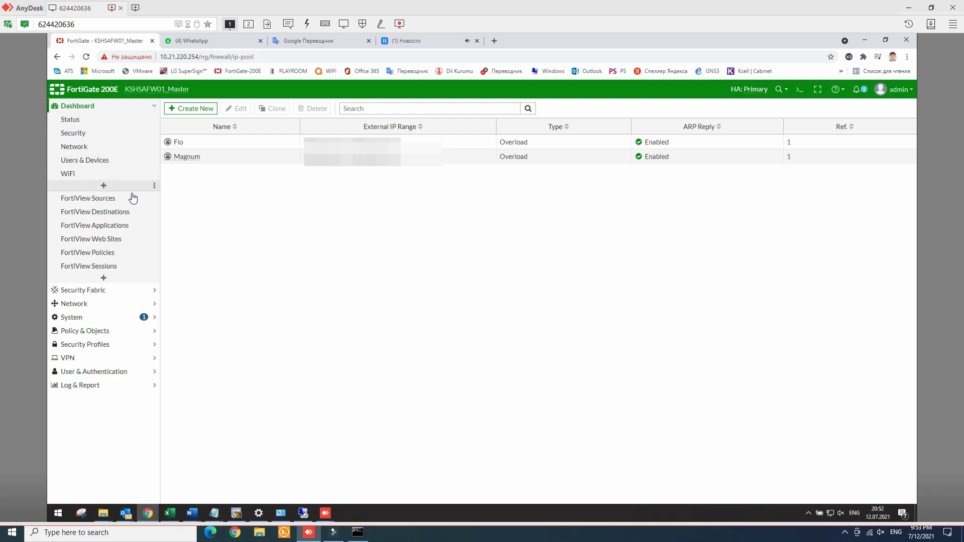
pyautogui.click(98, 203)
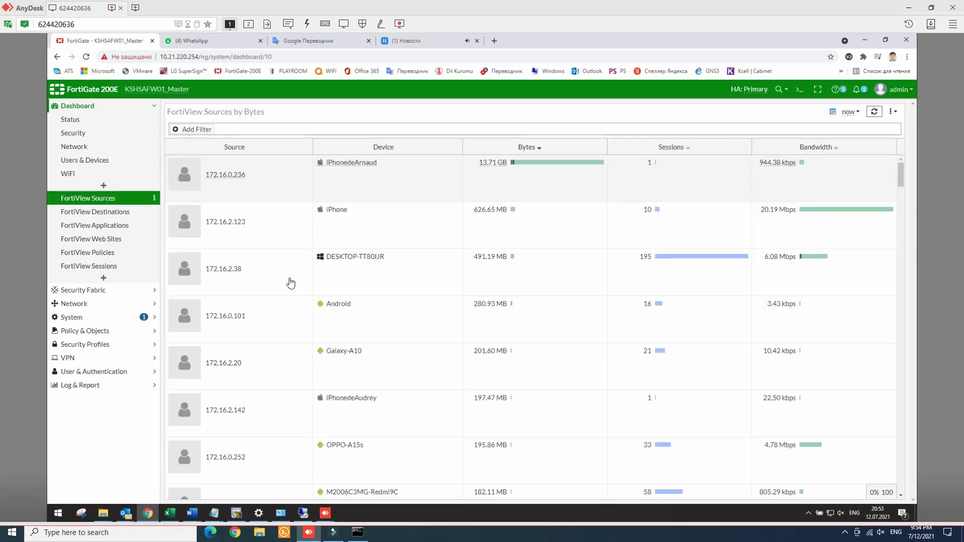
pyautogui.scroll(-4, 291, 277)
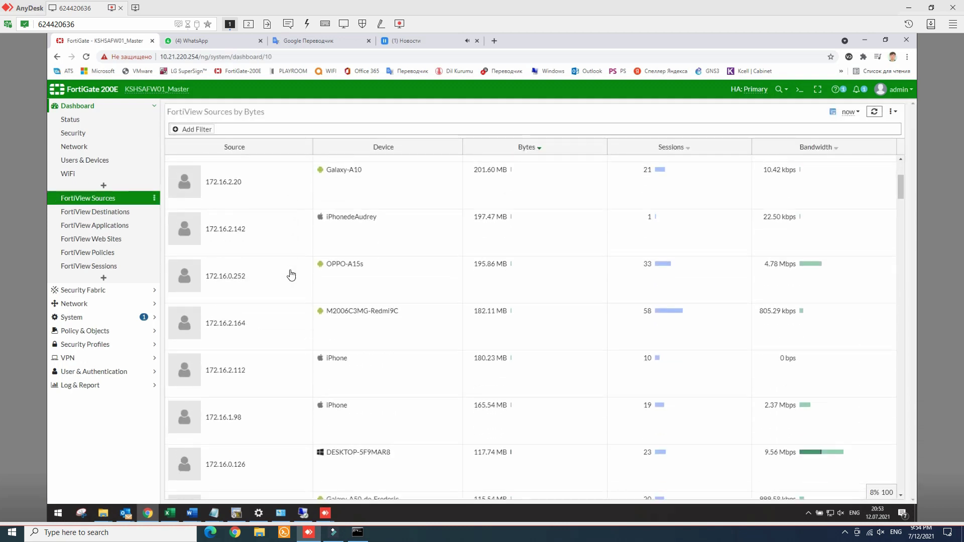
pyautogui.scroll(-10, 291, 271)
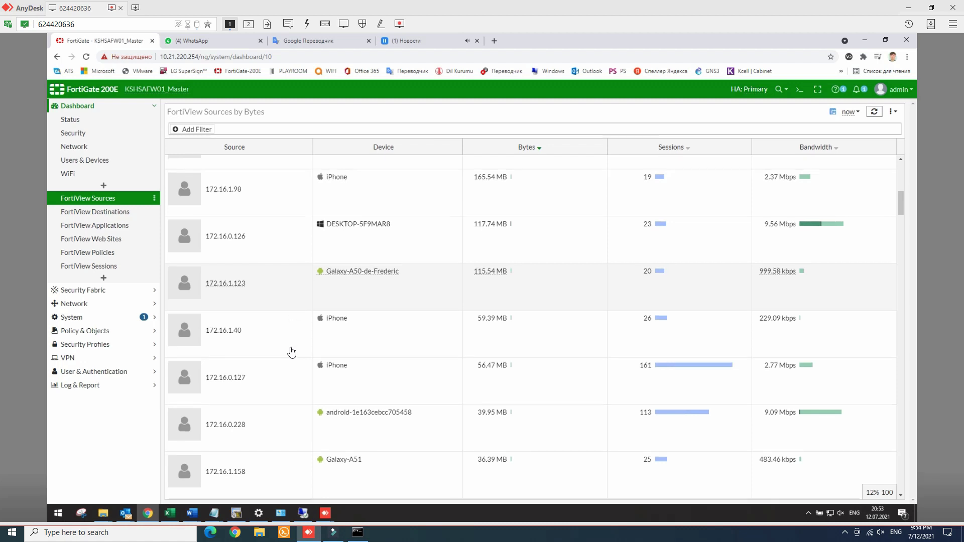
pyautogui.scroll(-1, 291, 351)
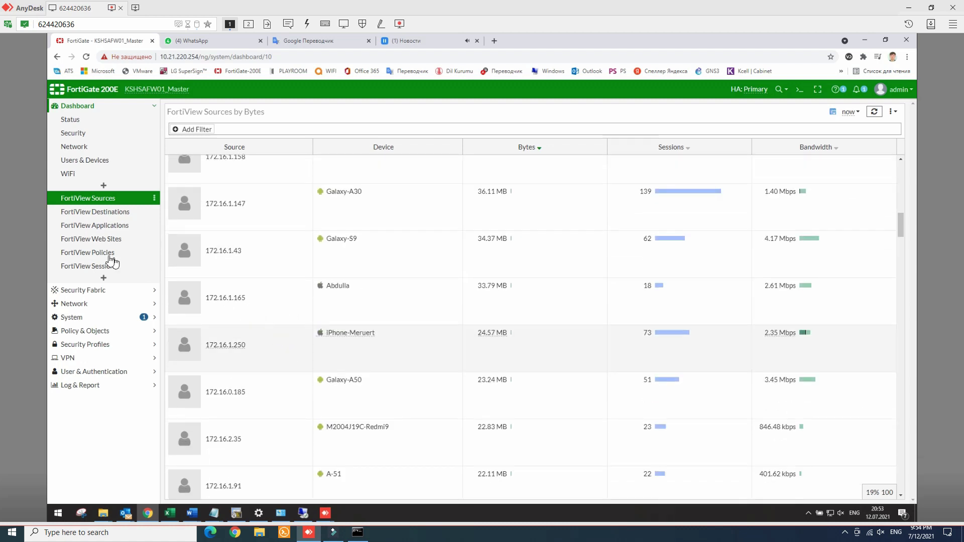
# Examine the FortiView traffic by destination and by policy, selecting the Magnum policy for comparison with FLO
pyautogui.click(106, 213)
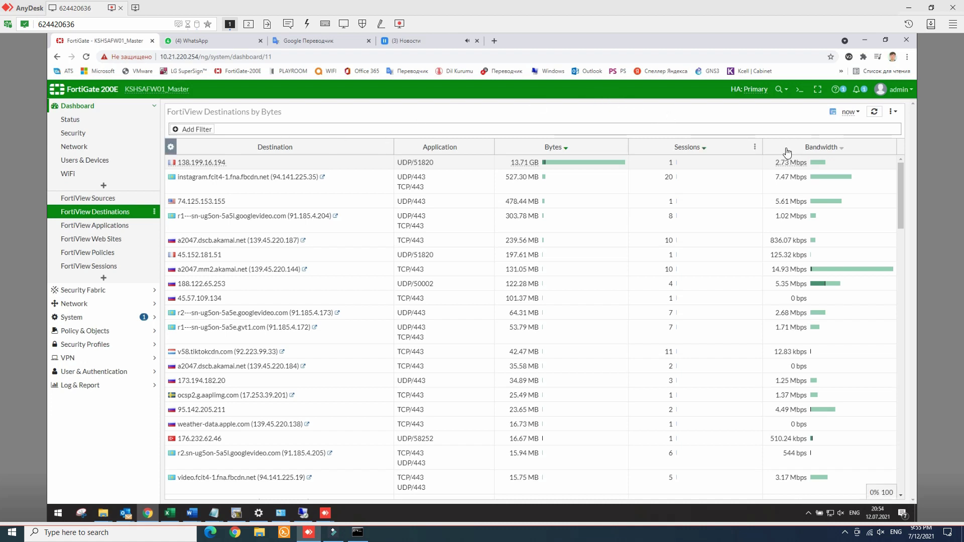
pyautogui.click(109, 255)
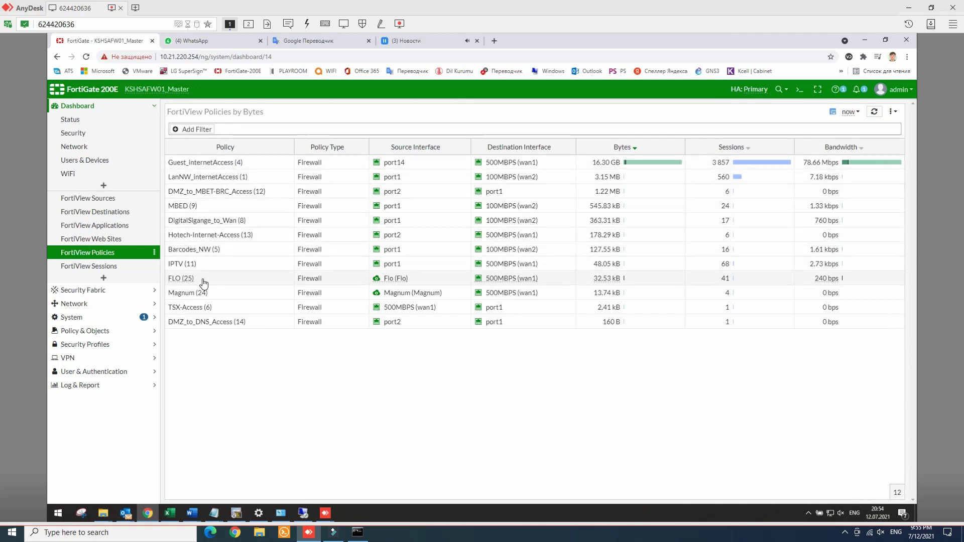
pyautogui.click(234, 297)
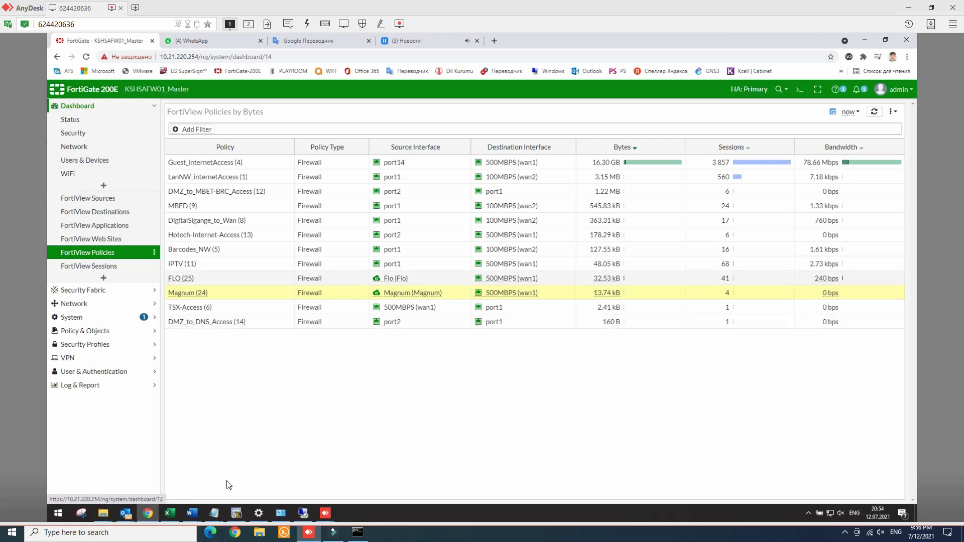
# Switch to the New Text Document in Notepad and write "hi my firend, u test with client pc?" on a new line
pyautogui.click(215, 513)
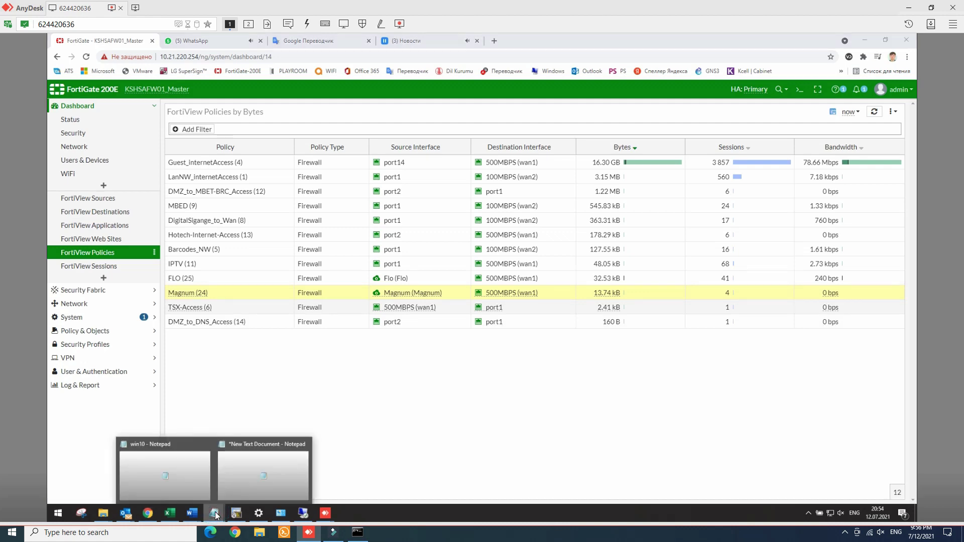
pyautogui.moveTo(236, 470)
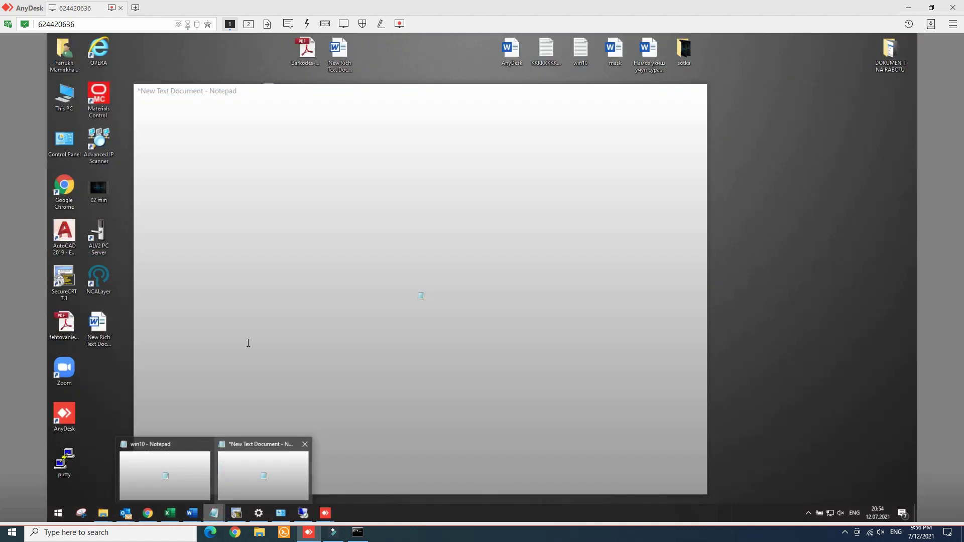
pyautogui.click(251, 472)
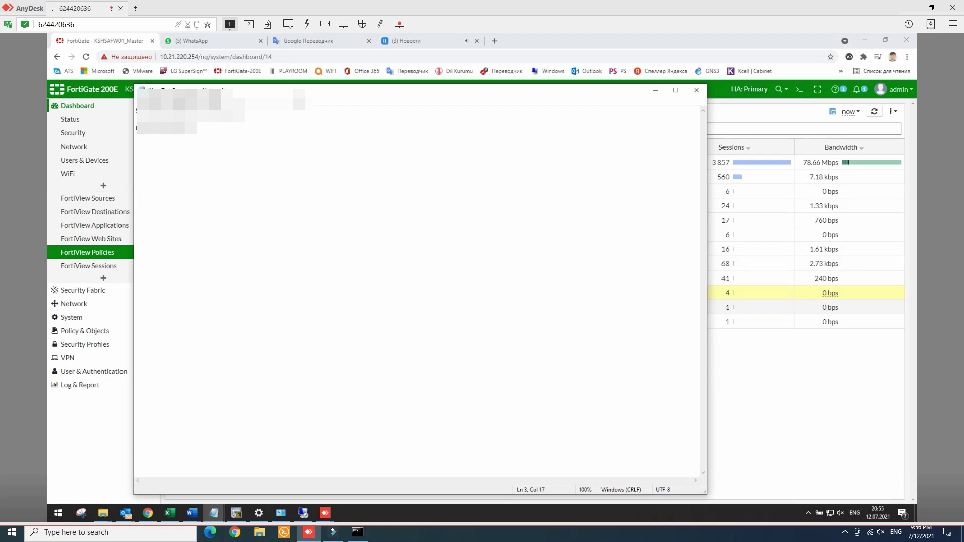
pyautogui.moveTo(339, 98); pyautogui.dragTo(418, 117)
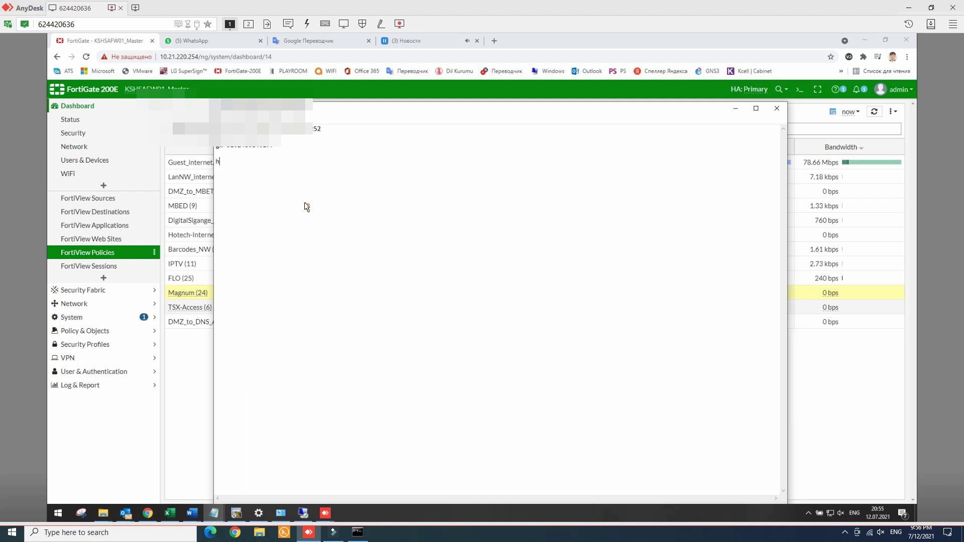
pyautogui.write('my fi')
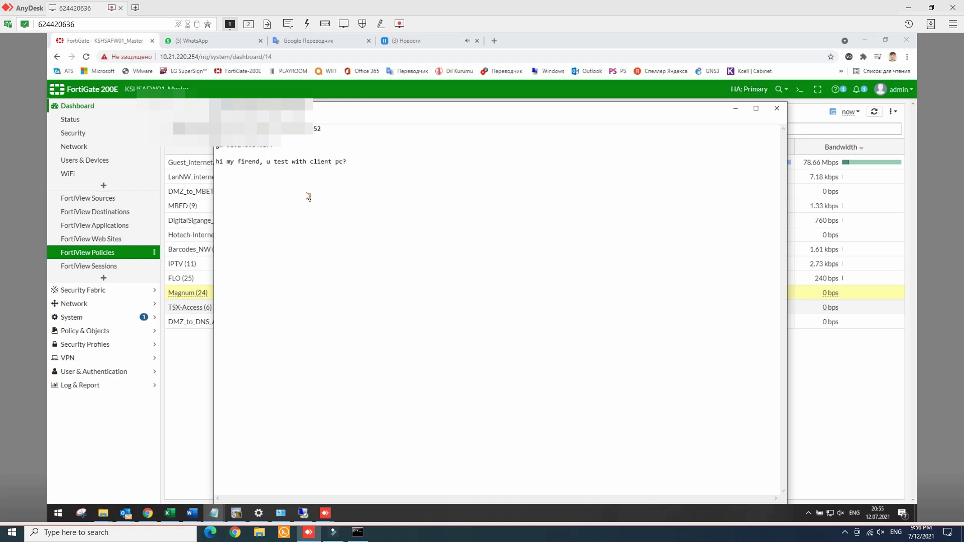
# Copy the Notepad message about the client PC and translate it from English to Russian in Google Translate, replacing the previous text
pyautogui.moveTo(346, 162); pyautogui.dragTo(216, 162)
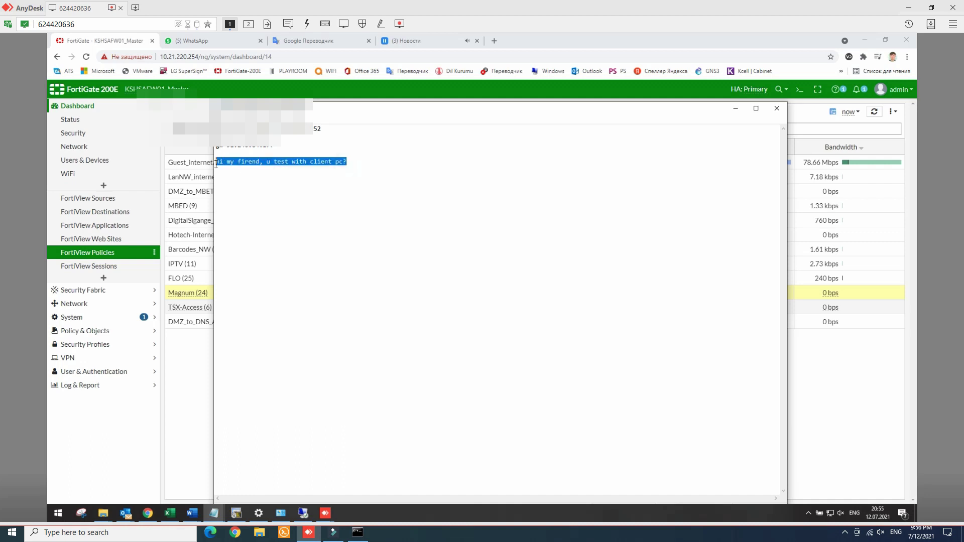
pyautogui.rightClick(243, 162)
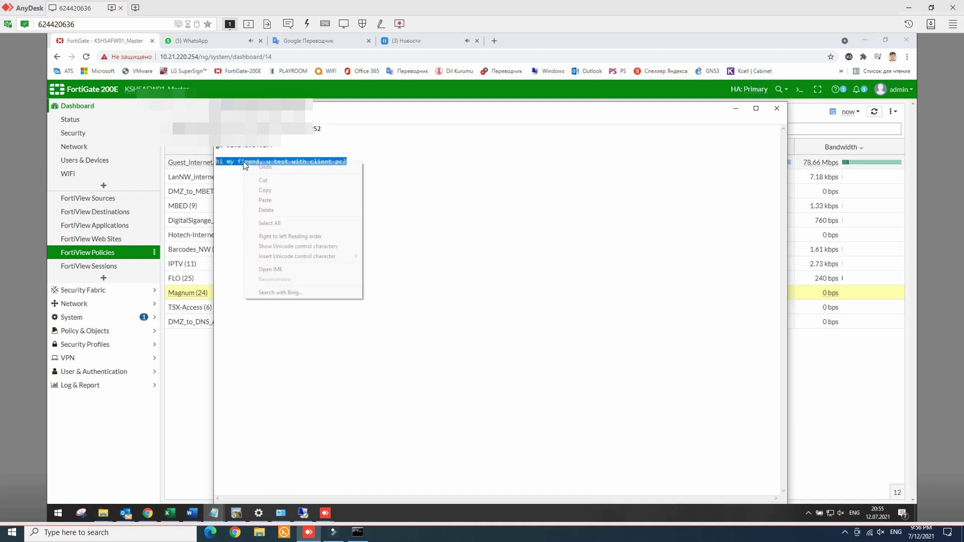
pyautogui.click(265, 191)
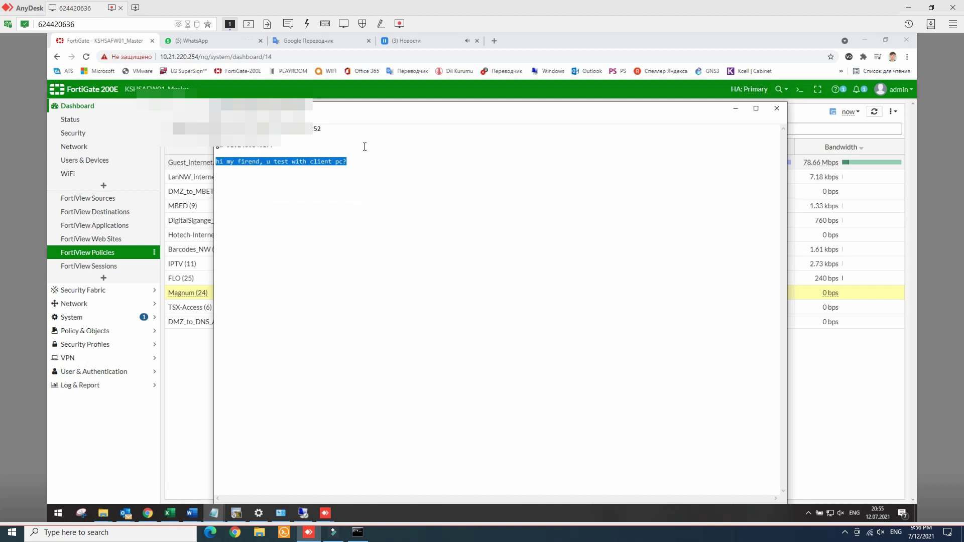
pyautogui.click(340, 40)
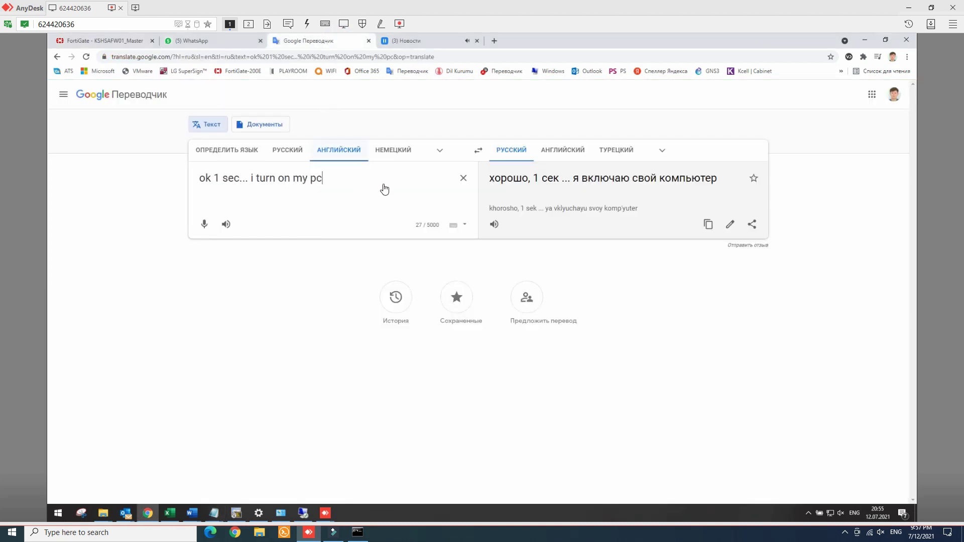
pyautogui.click(463, 181)
pyautogui.click(263, 175)
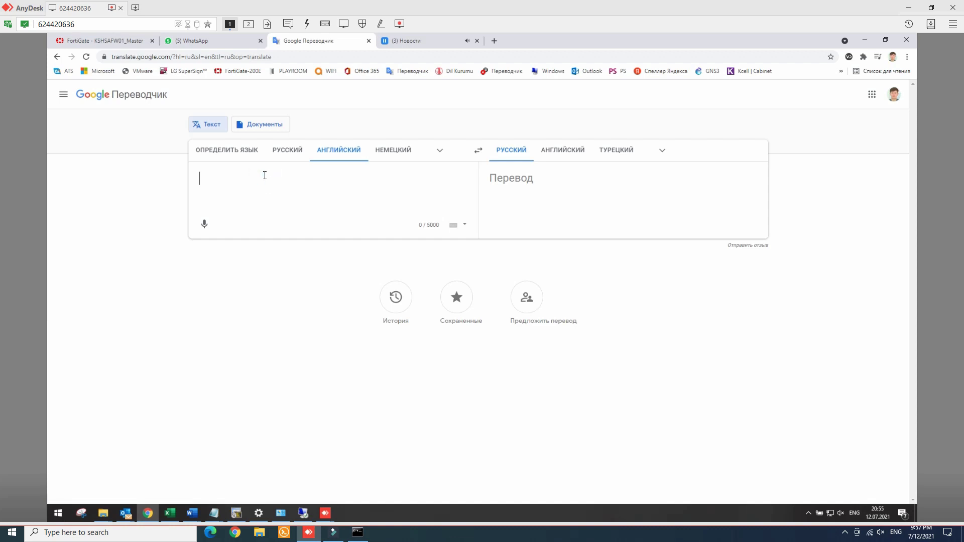
pyautogui.rightClick(264, 174)
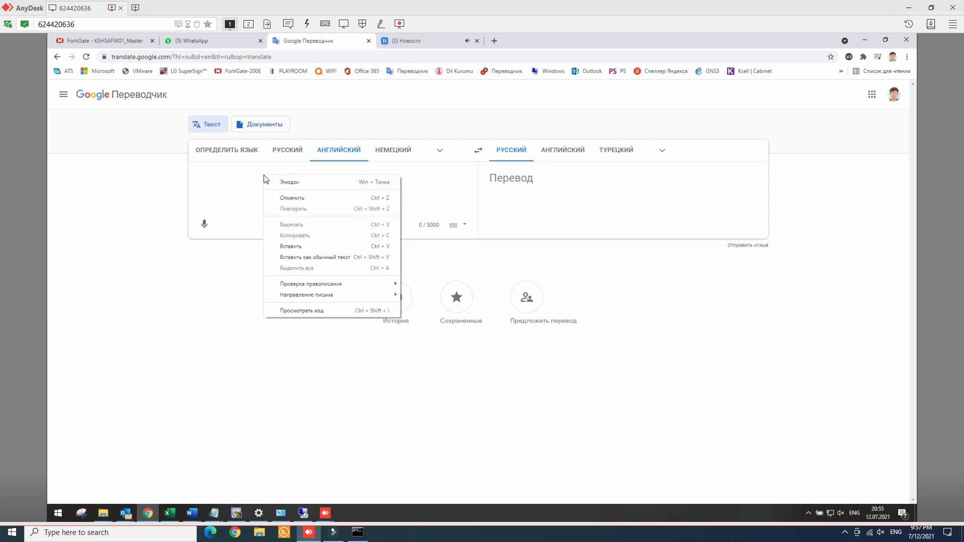
pyautogui.click(291, 246)
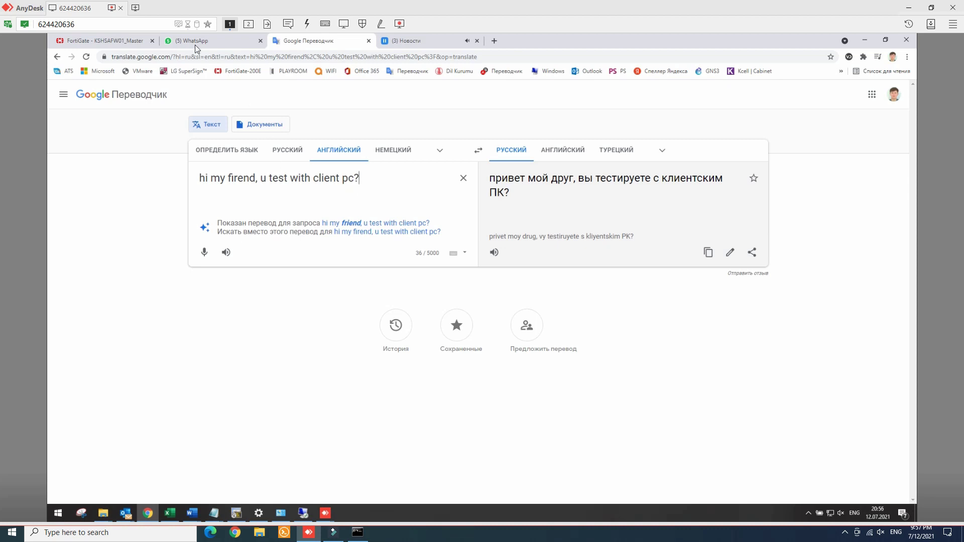
# Switch back to the FortiGate page and show the Network dashboard with the interface bandwidth and DHCP widgets
pyautogui.click(122, 43)
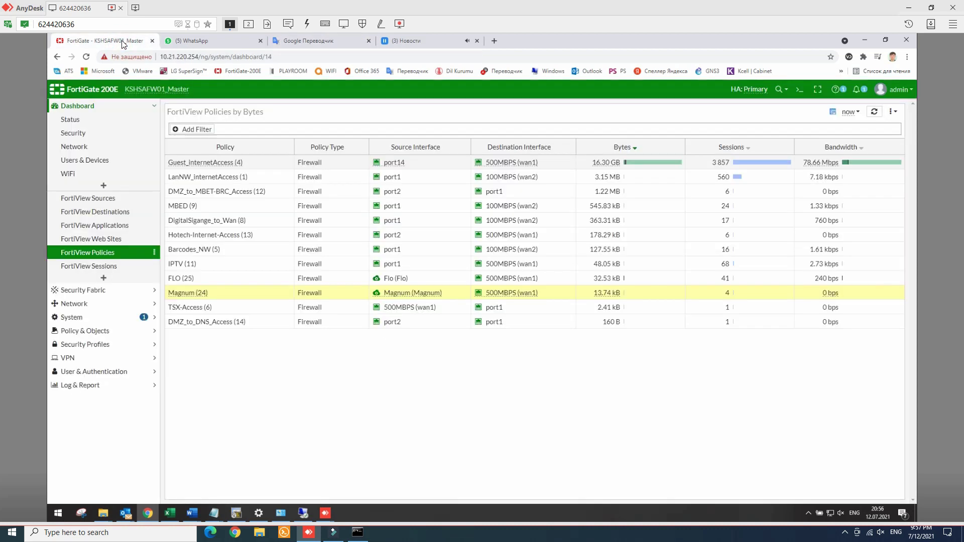
pyautogui.click(76, 146)
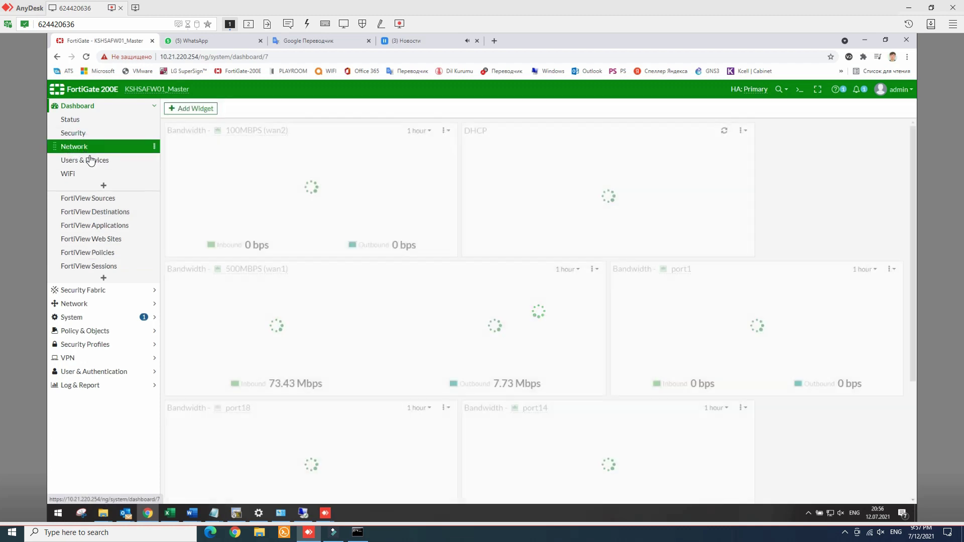
pyautogui.click(131, 105)
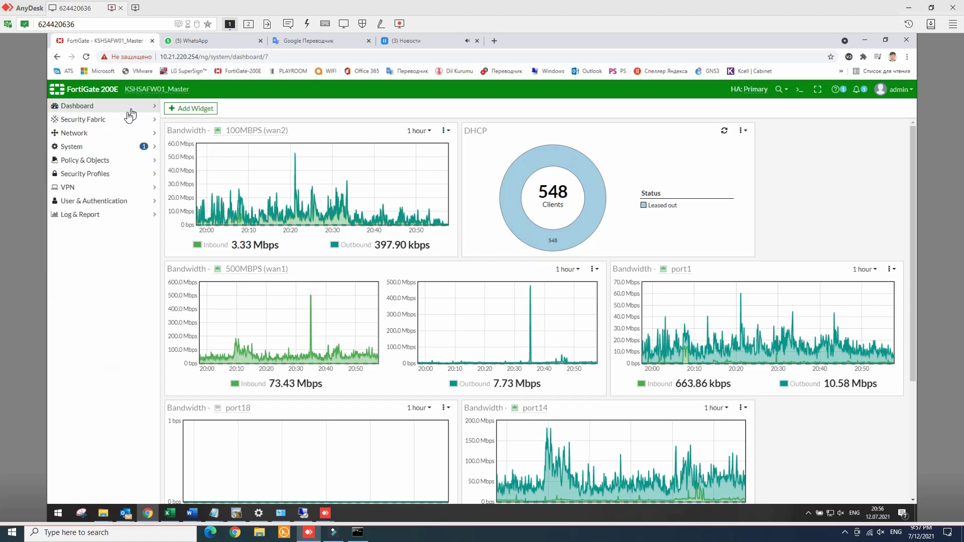
# Show the FortiGate's network interface list, checking the WhatsApp chat before returning to it
pyautogui.click(85, 134)
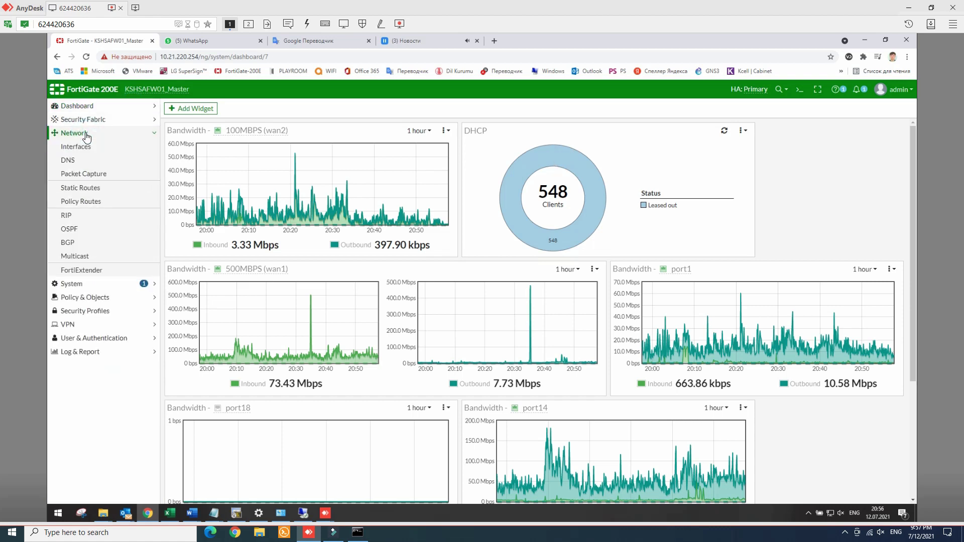
pyautogui.click(76, 148)
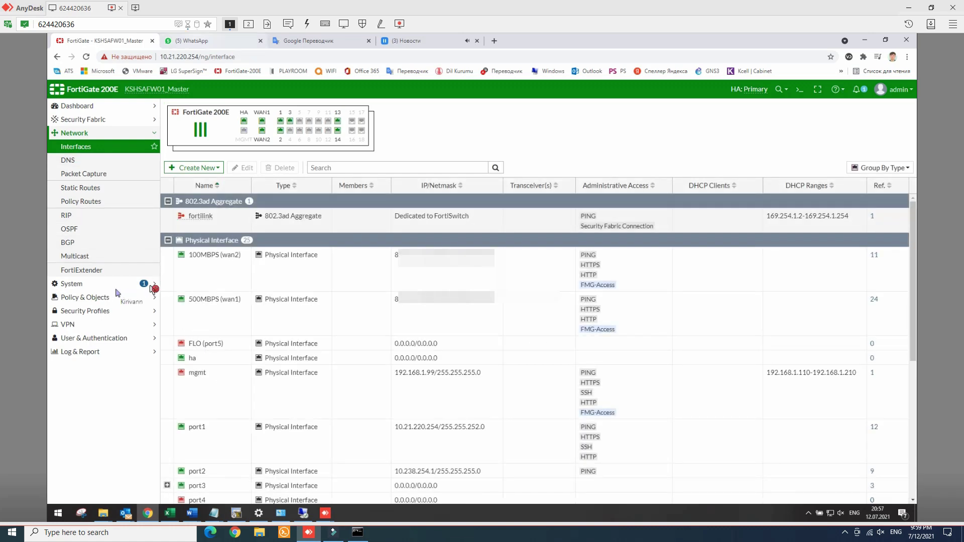
pyautogui.hotkey('ctrl', 'Tab')
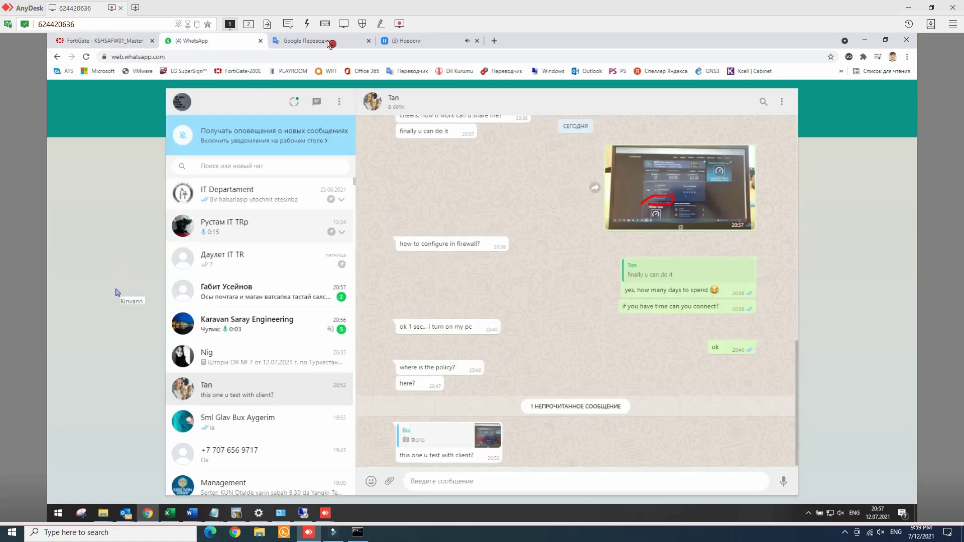
pyautogui.hotkey('ctrl', 'shift', 'Tab')
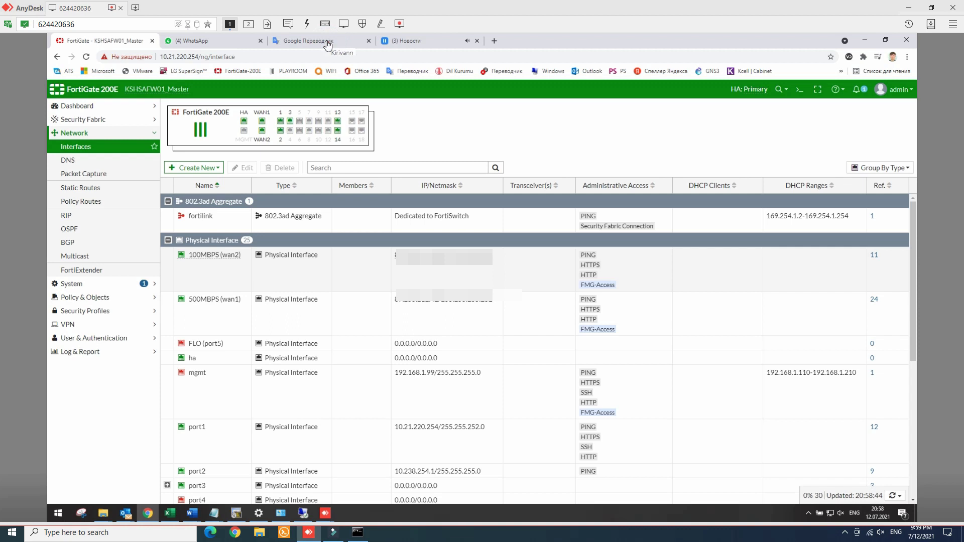
# Switch to Google Translate, Russian to English, and add a new line "Данный время у меня собой подключено отдельный ноутбук к магун и" below the client PC question
pyautogui.click(325, 43)
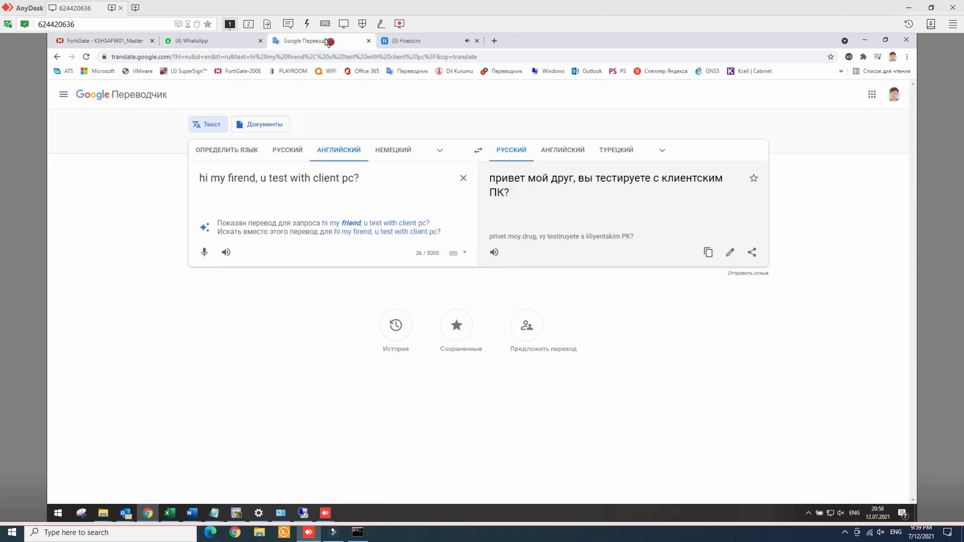
pyautogui.hotkey('ctrl', 'a')
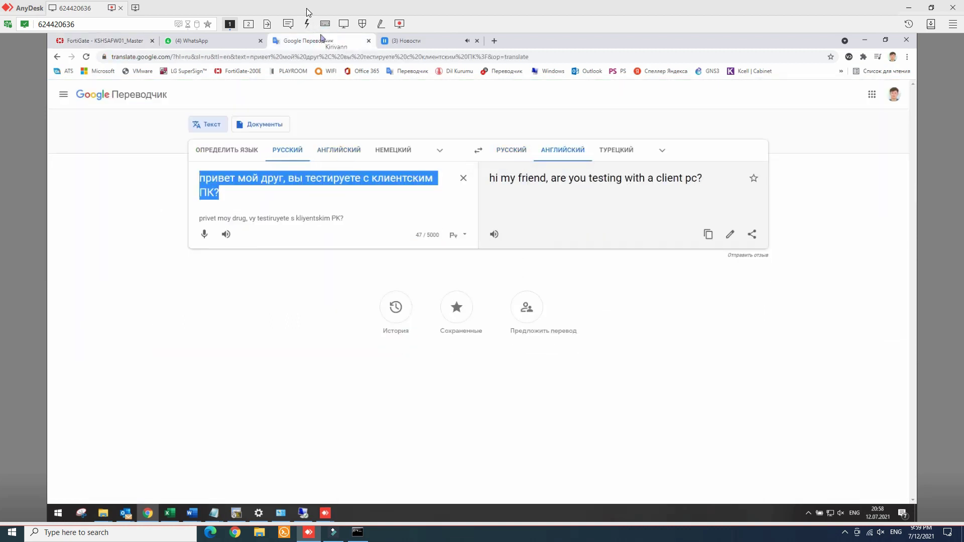
pyautogui.press('End')
pyautogui.press('Return')
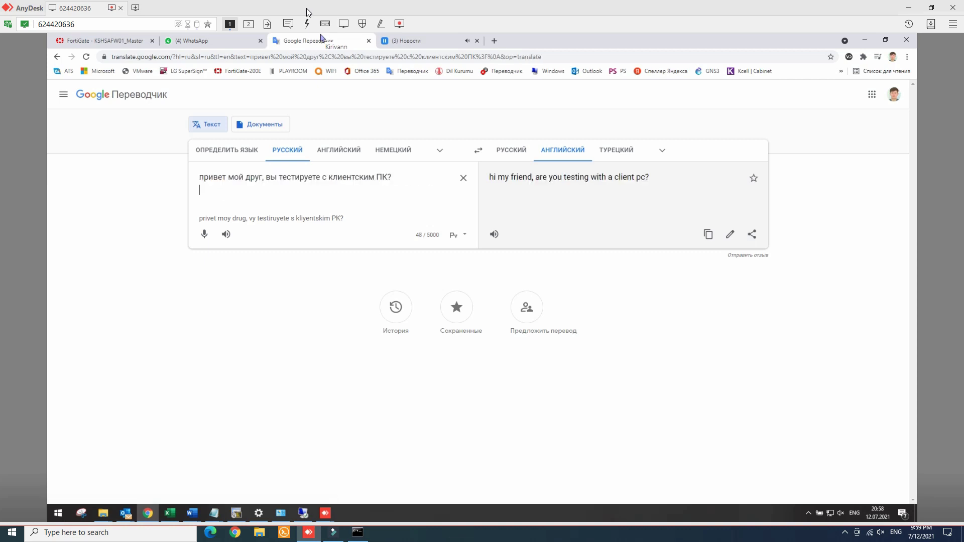
pyautogui.hotkey('alt', 'shift')
pyautogui.write('Данный в')
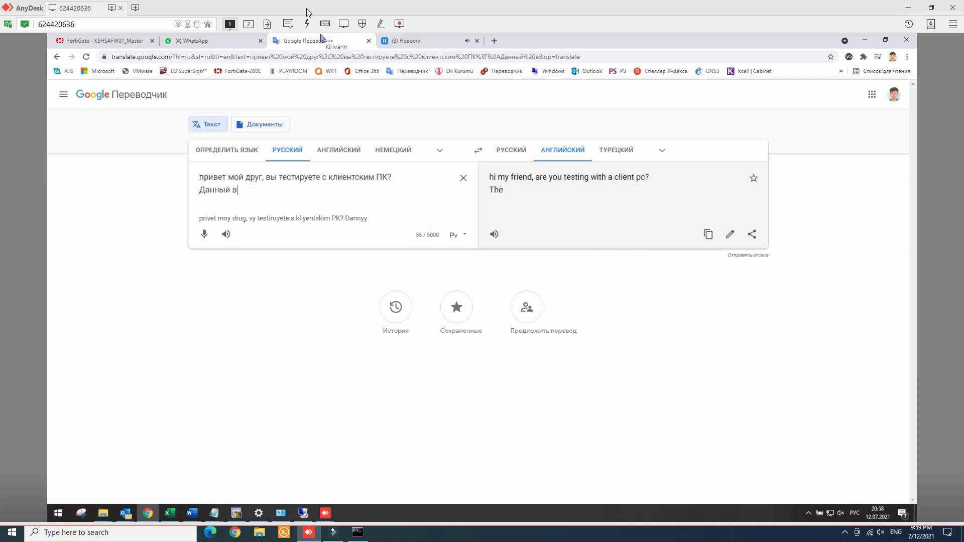
pyautogui.write('ремя у меня со')
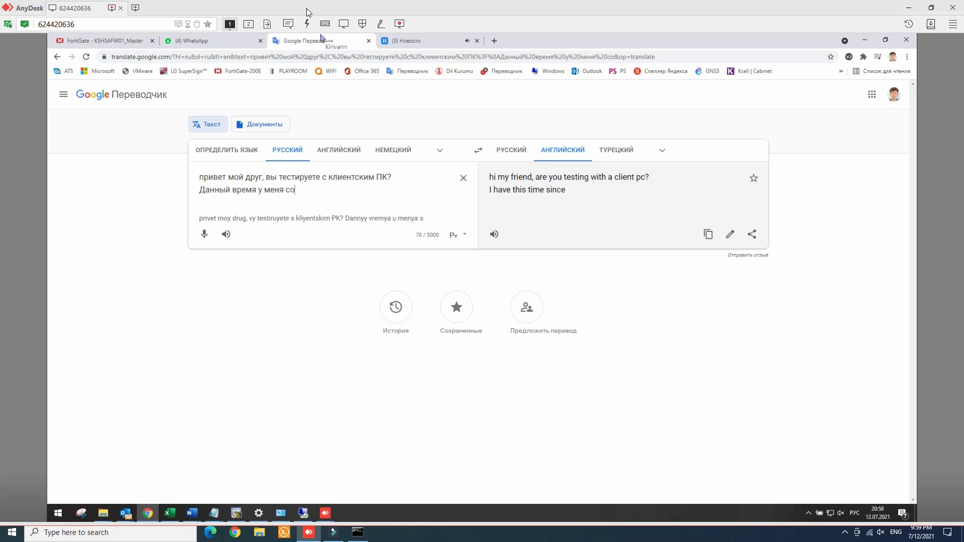
pyautogui.write('бой по')
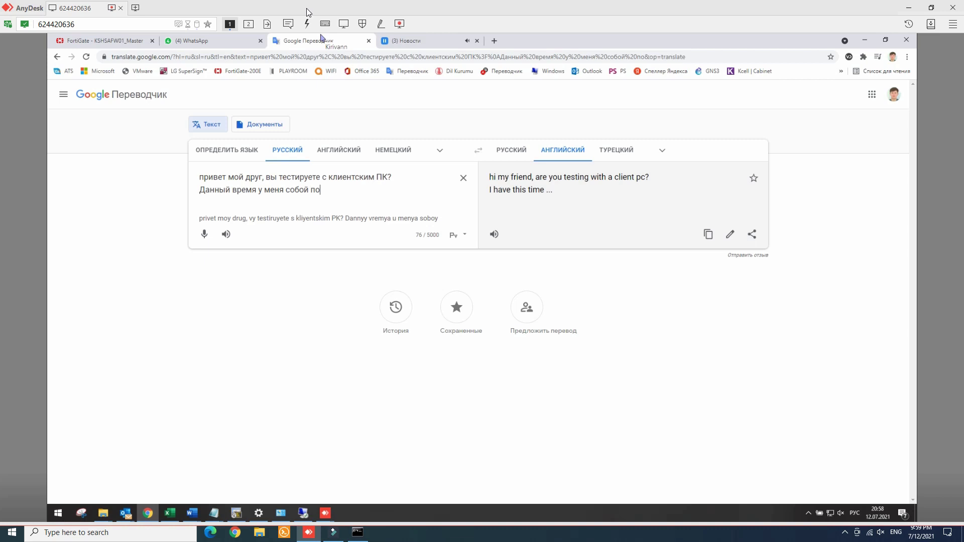
pyautogui.write('дключе')
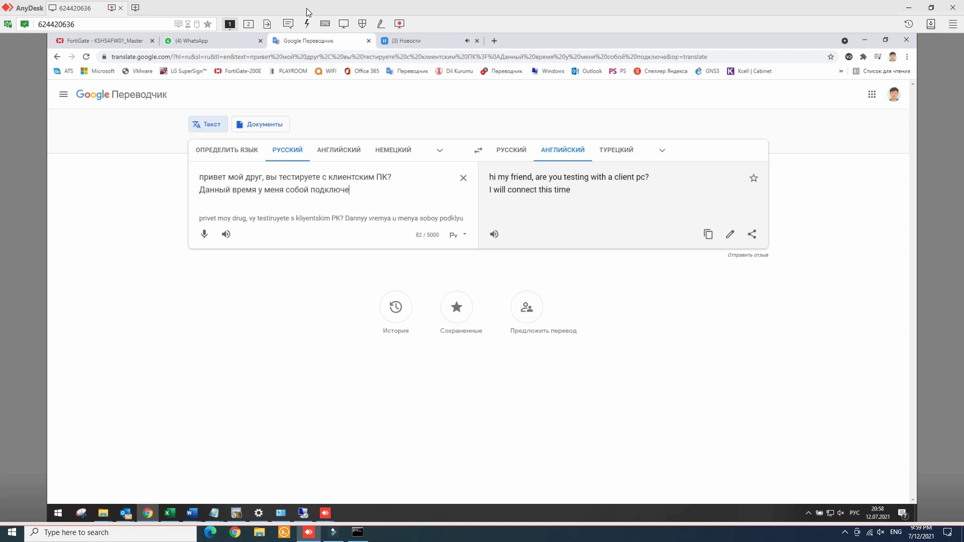
pyautogui.write('но отд')
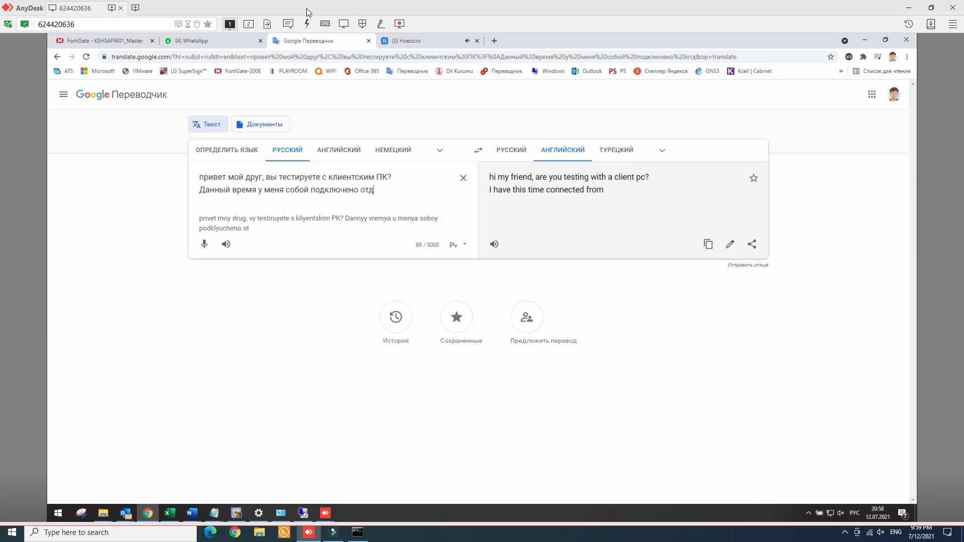
pyautogui.write('елный ')
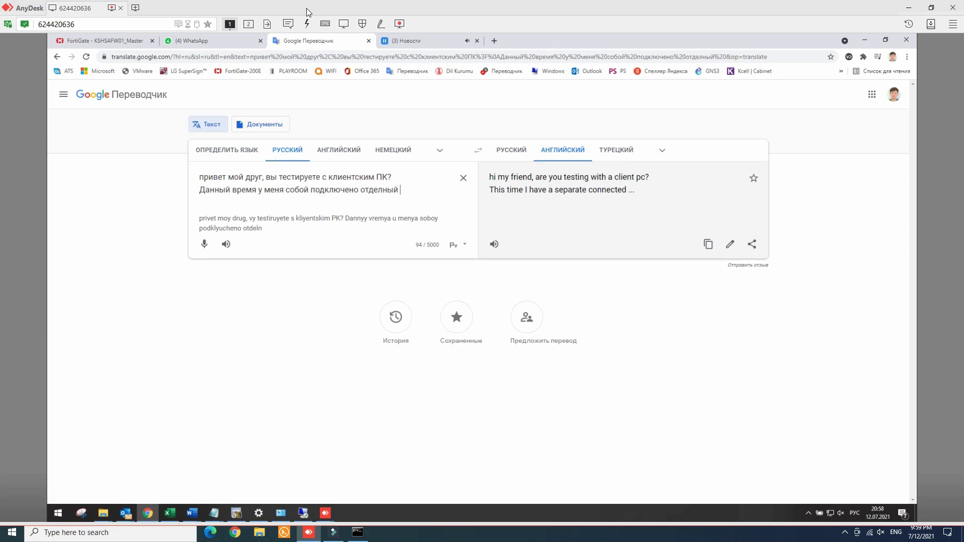
pyautogui.write('ноутбук ')
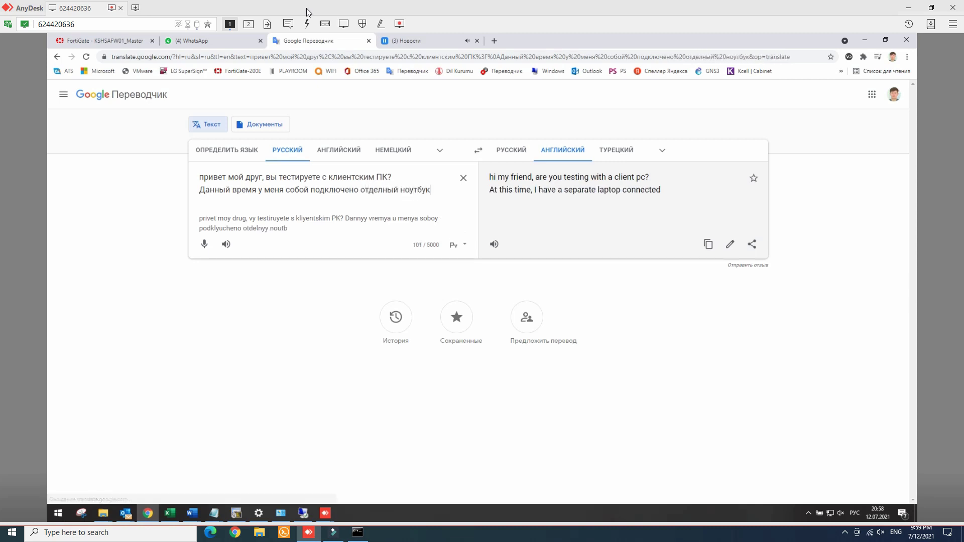
pyautogui.write('к м')
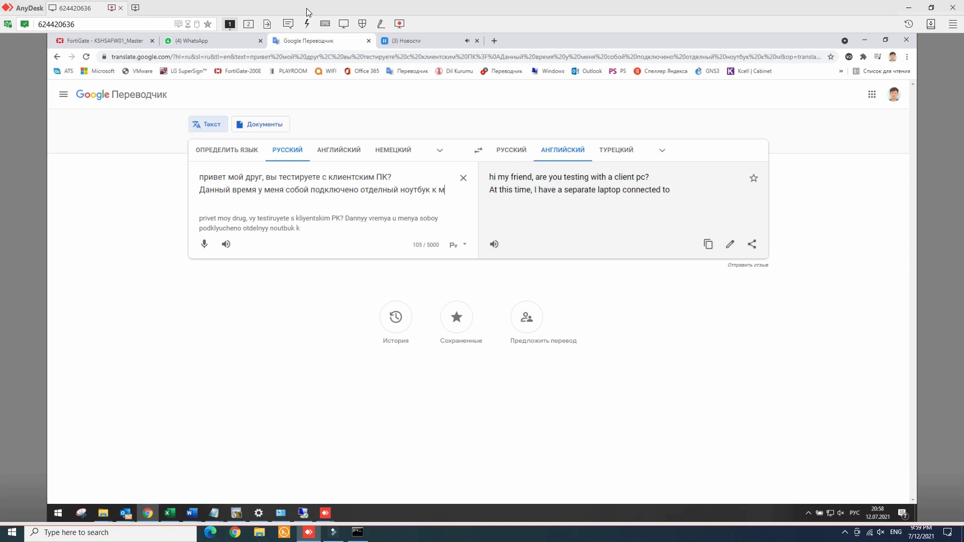
pyautogui.write('агун и')
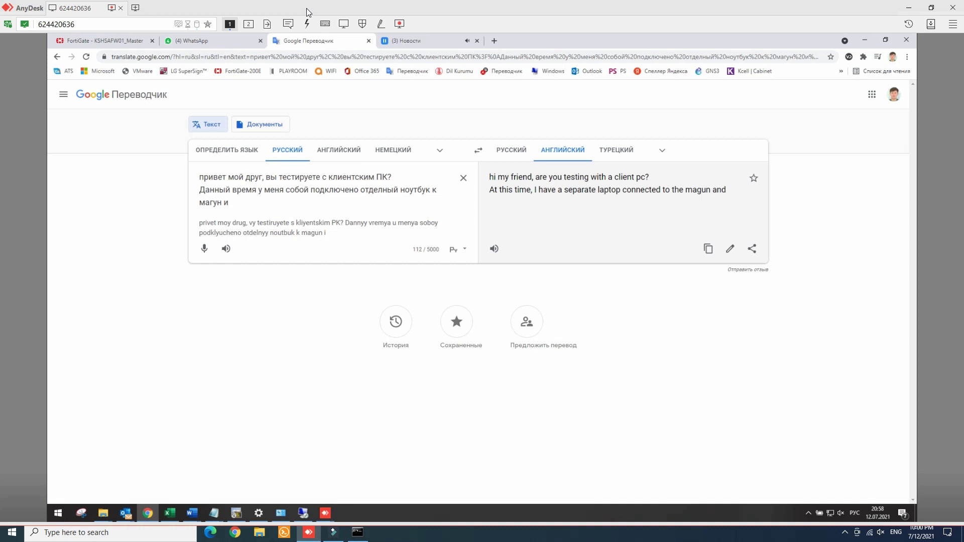
# Continue the Russian line with "него есть доступ от ип адреса" and the laptop's public IP address
pyautogui.write('него есть дост')
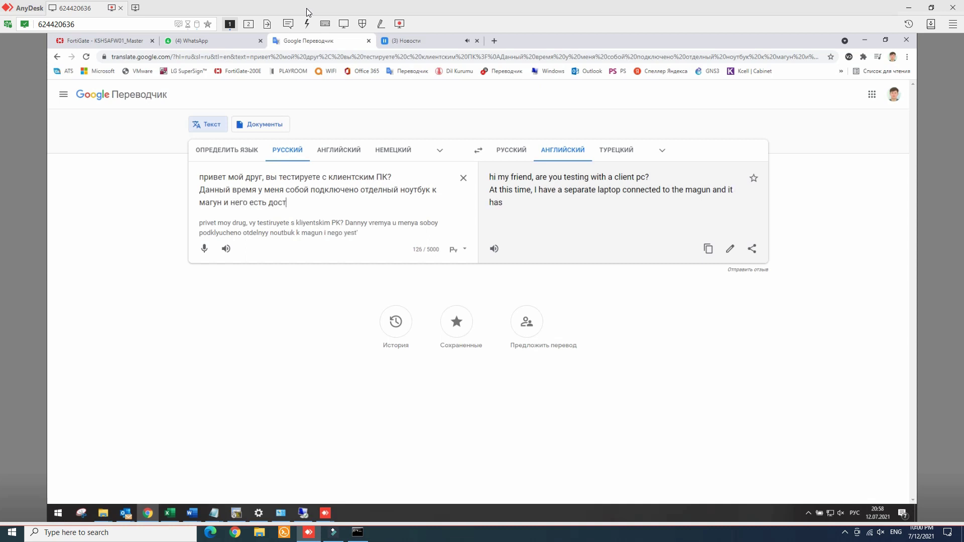
pyautogui.write('уп от ип адре')
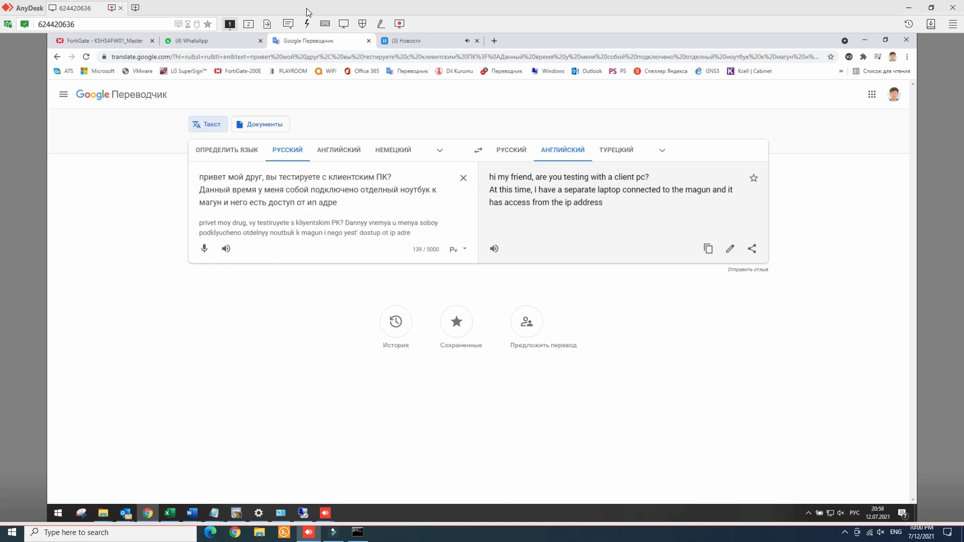
pyautogui.write('са 913')
pyautogui.press('BackSpace')
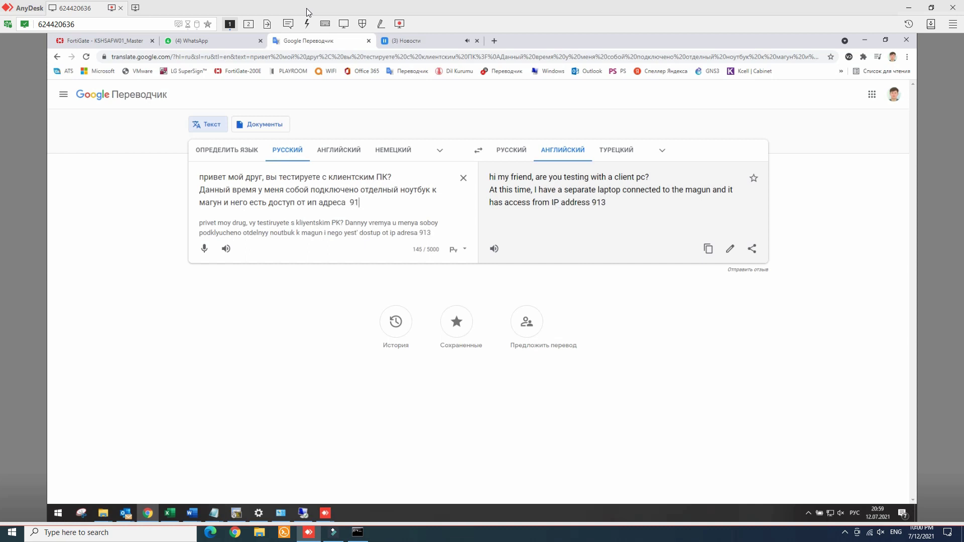
pyautogui.write(',84.242.')
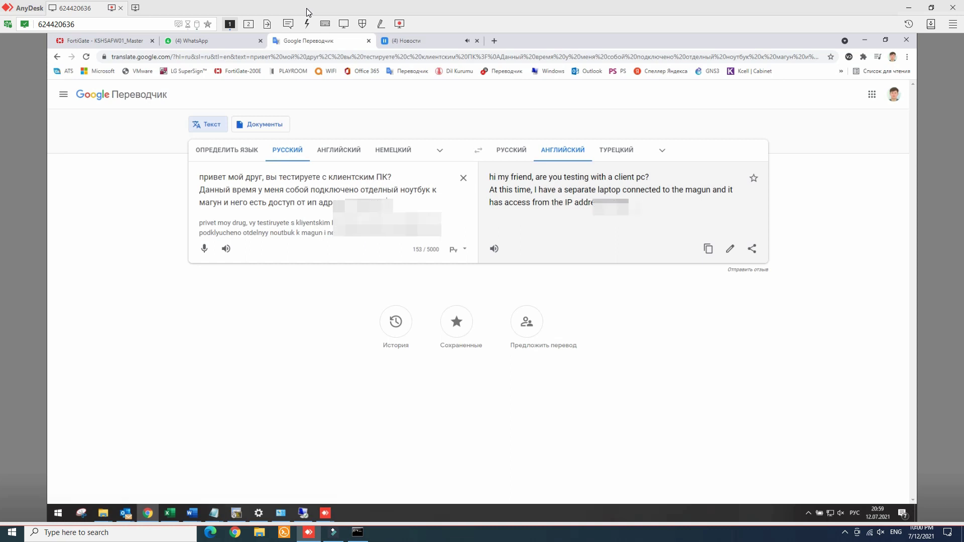
pyautogui.write('102')
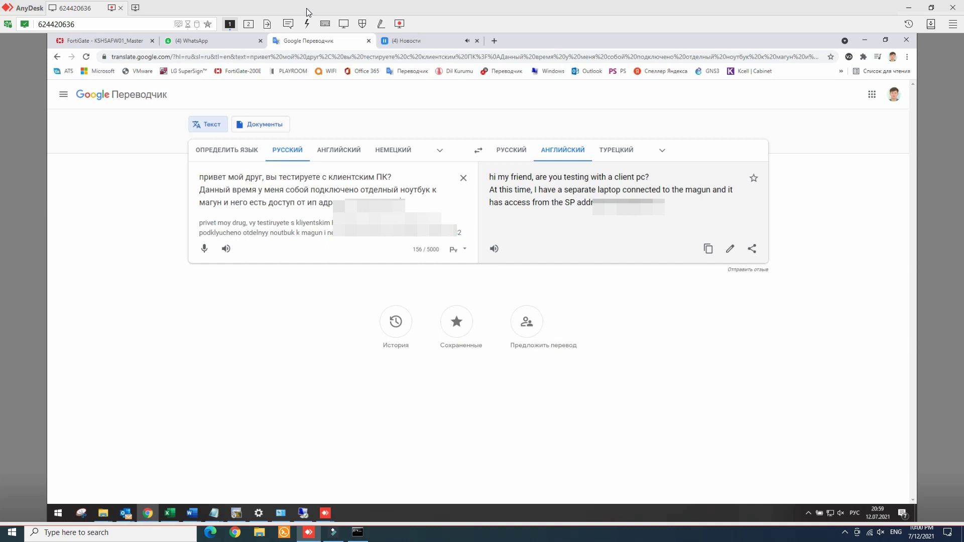
# Reverse the translation direction to English to Russian and write "ok" on a new line below the message
pyautogui.press('Return')
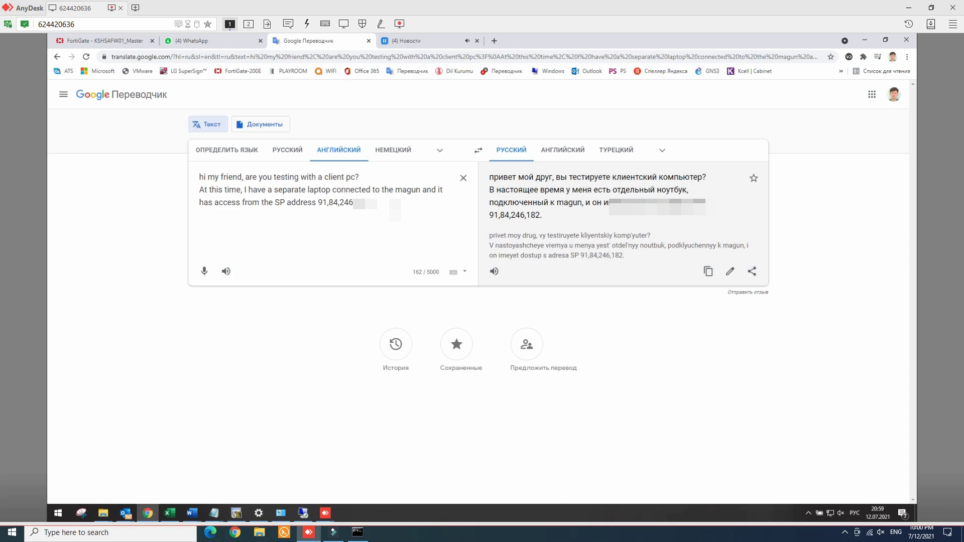
pyautogui.press('Return')
pyautogui.write('ok')
# Switch back to the FortiGate page and start a new traffic shaper with the type Per IP Shaper
pyautogui.hotkey('ctrl', '1')
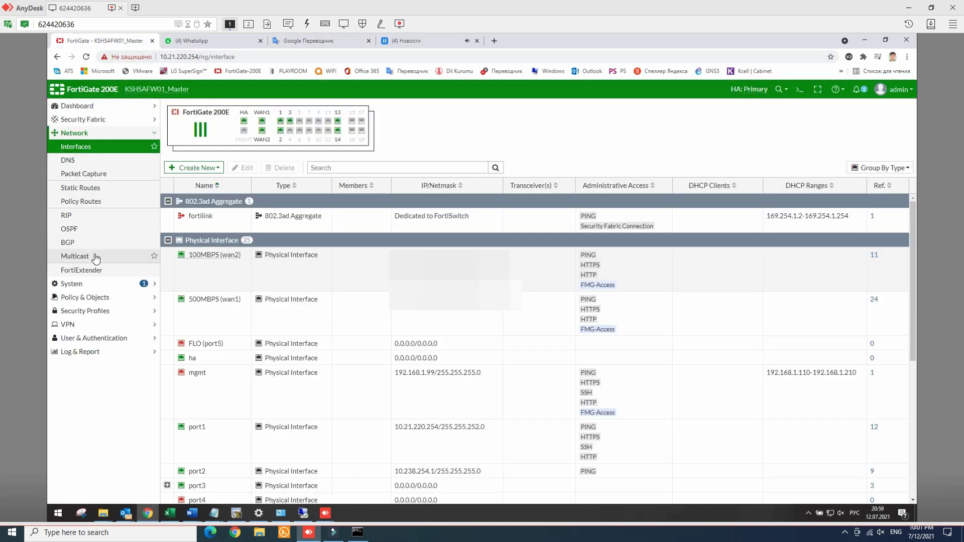
pyautogui.click(97, 298)
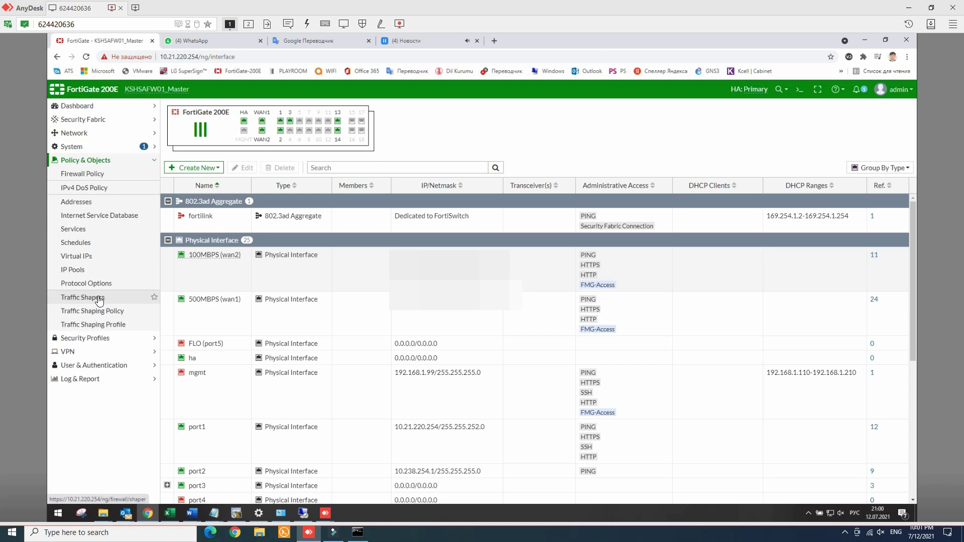
pyautogui.click(103, 300)
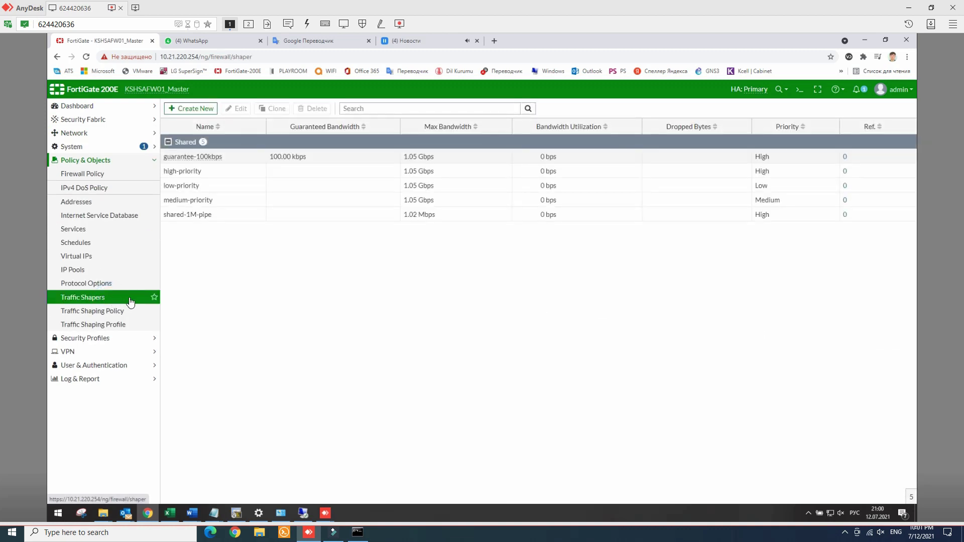
pyautogui.click(202, 109)
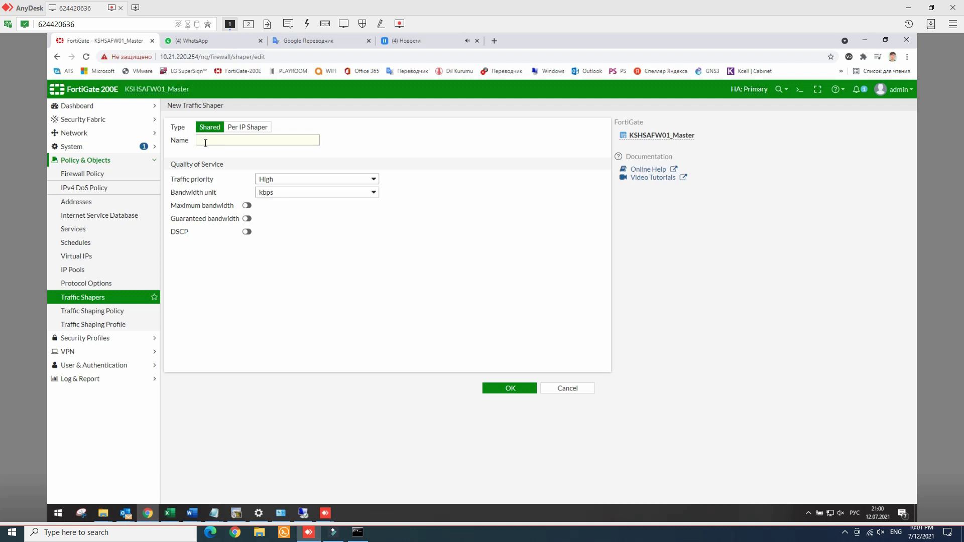
pyautogui.click(254, 129)
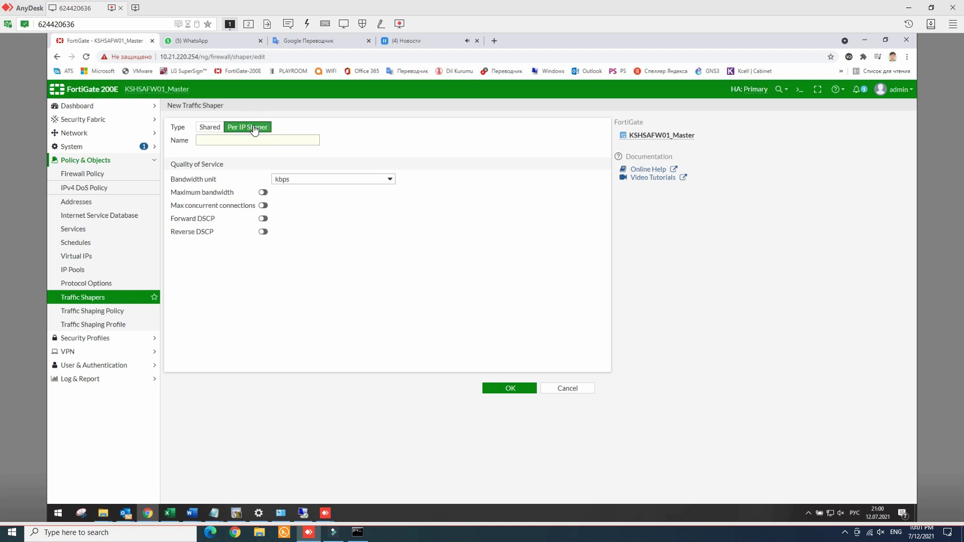
pyautogui.click(226, 140)
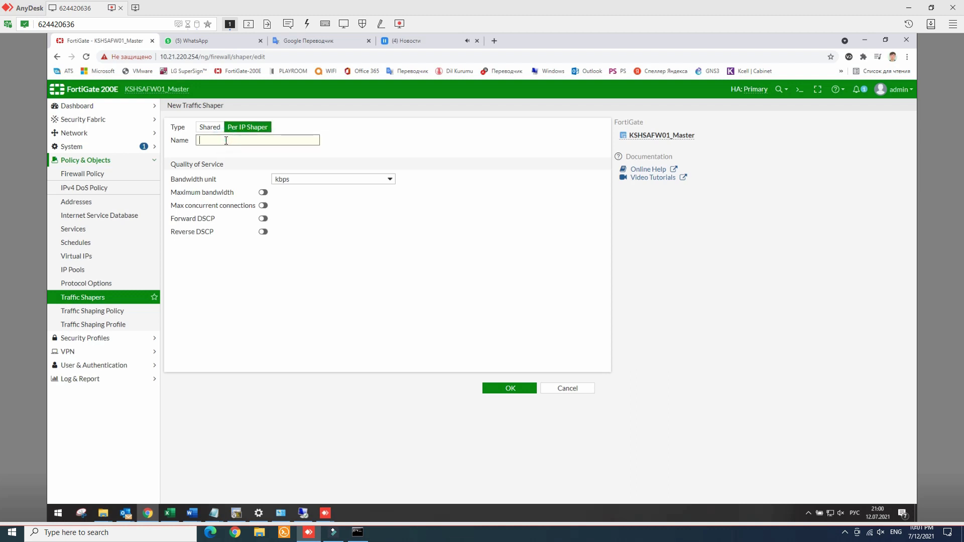
# Select the word "magun" in Google Translate's English message and switch back to the traffic shaper form
pyautogui.click(326, 43)
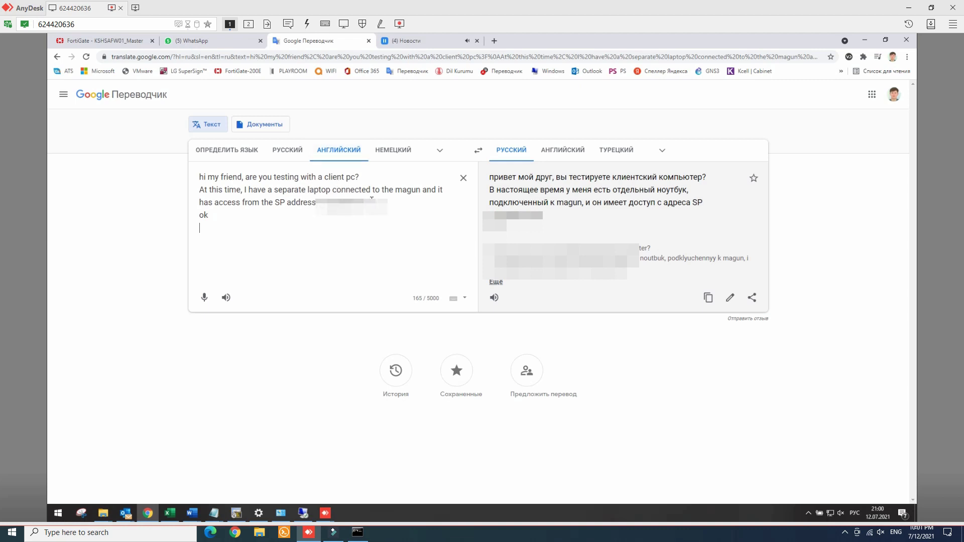
pyautogui.click(420, 189)
pyautogui.moveTo(419, 189); pyautogui.dragTo(395, 190)
pyautogui.rightClick(401, 190)
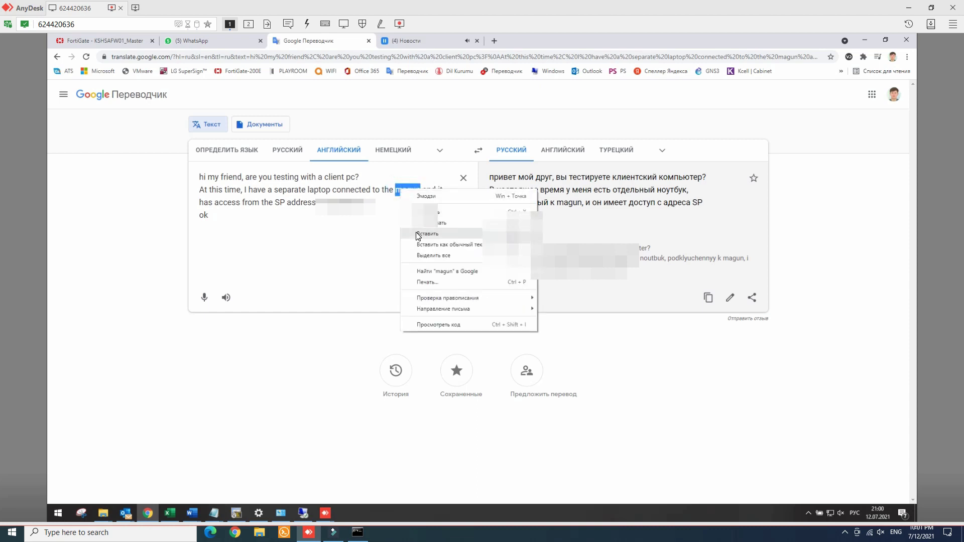
pyautogui.hotkey('ctrl', '1')
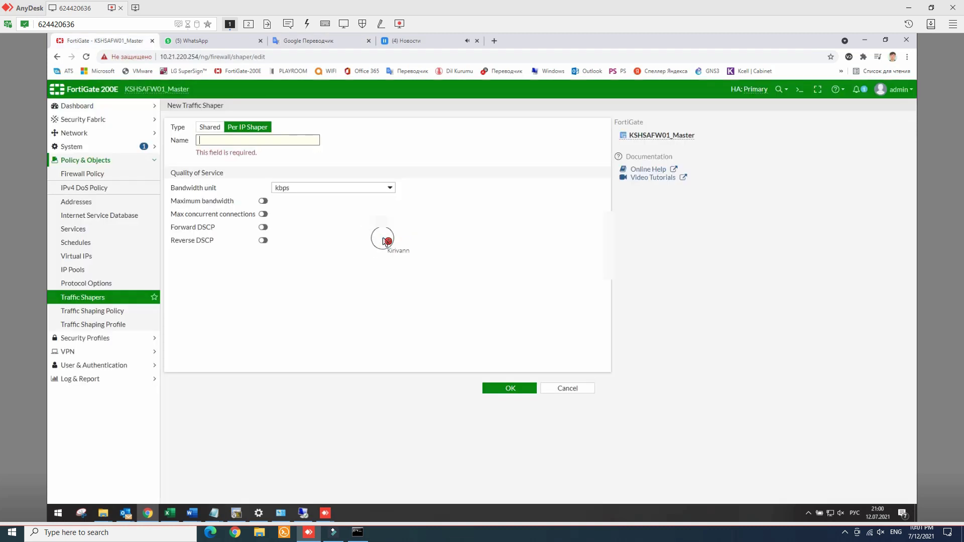
# Name the new per-IP traffic shaper MAGNUM and set its bandwidth unit to Mbps
pyautogui.click(246, 140)
pyautogui.write('ь')
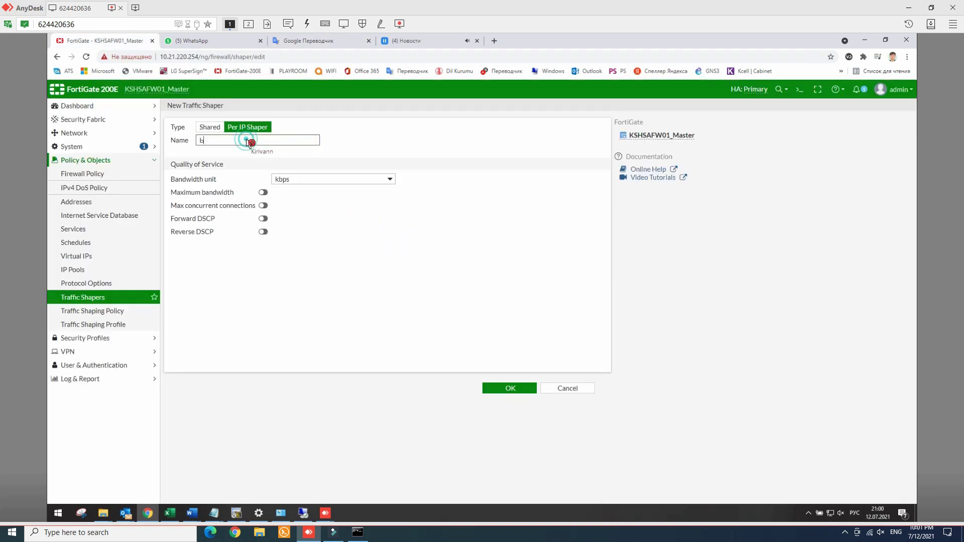
pyautogui.write('фптгь')
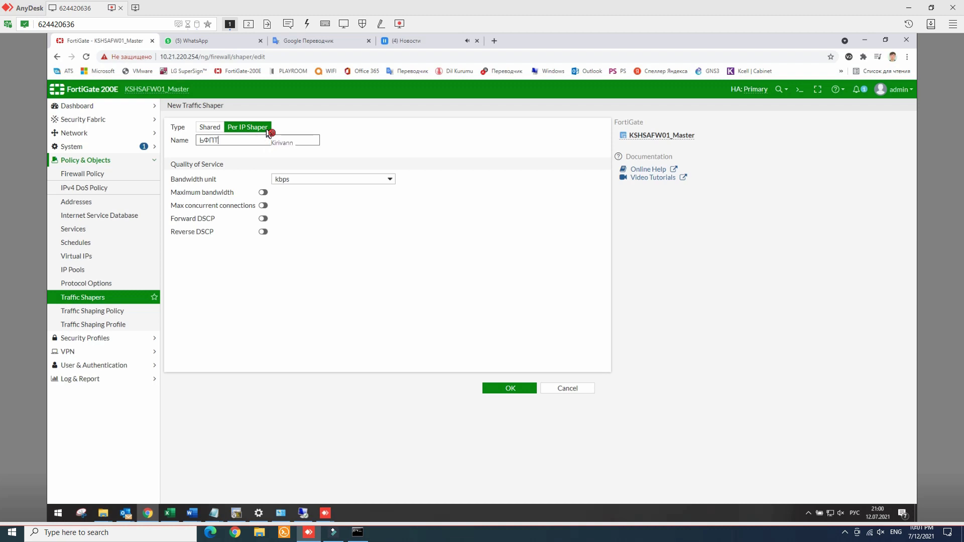
pyautogui.press('BackSpace')
pyautogui.press('BackSpace')
pyautogui.press('BackSpace')
pyautogui.press('BackSpace')
pyautogui.press('BackSpace')
pyautogui.write('MANU')
pyautogui.write('M')
pyautogui.write('G')
pyautogui.click(349, 178)
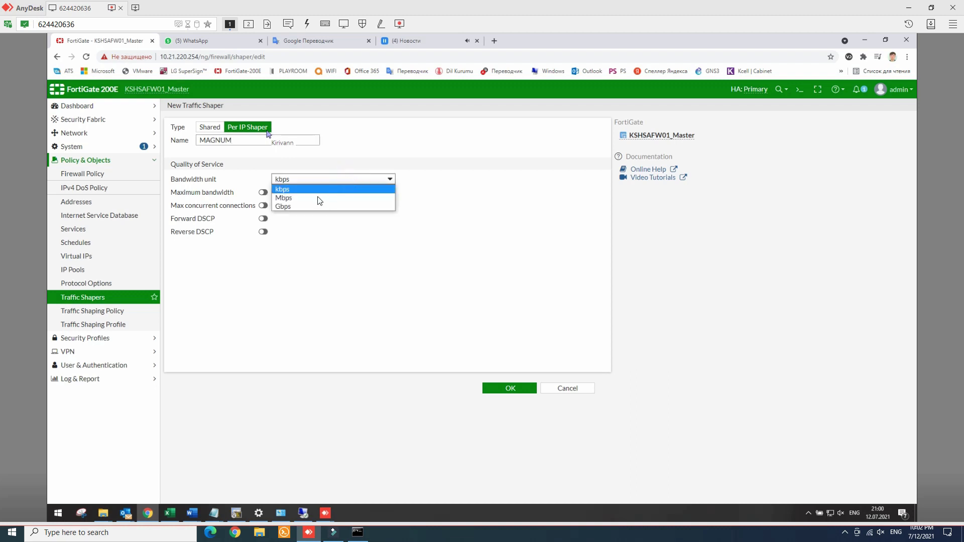
pyautogui.click(284, 198)
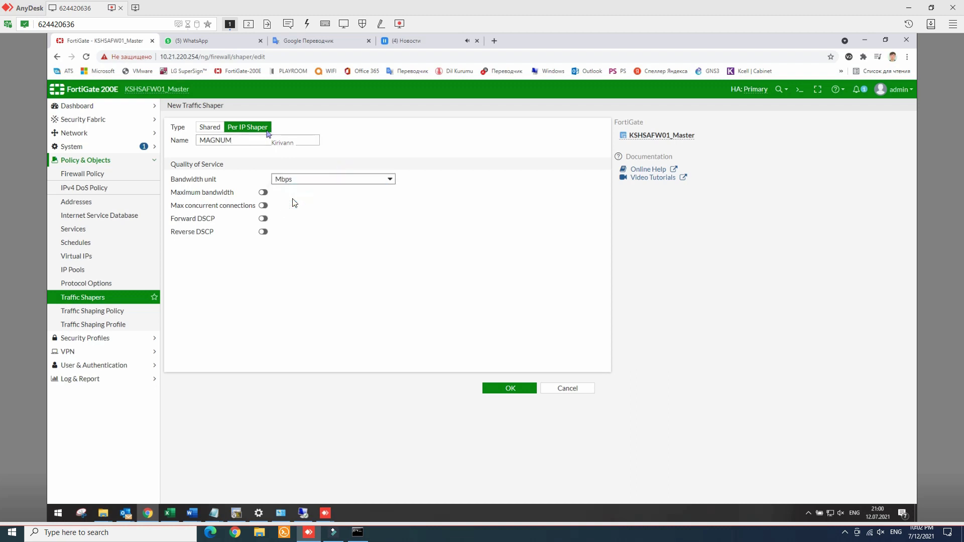
# Enable the maximum bandwidth limit on the MAGNUM shaper, set it to 20 Mbps and save the shaper
pyautogui.click(263, 192)
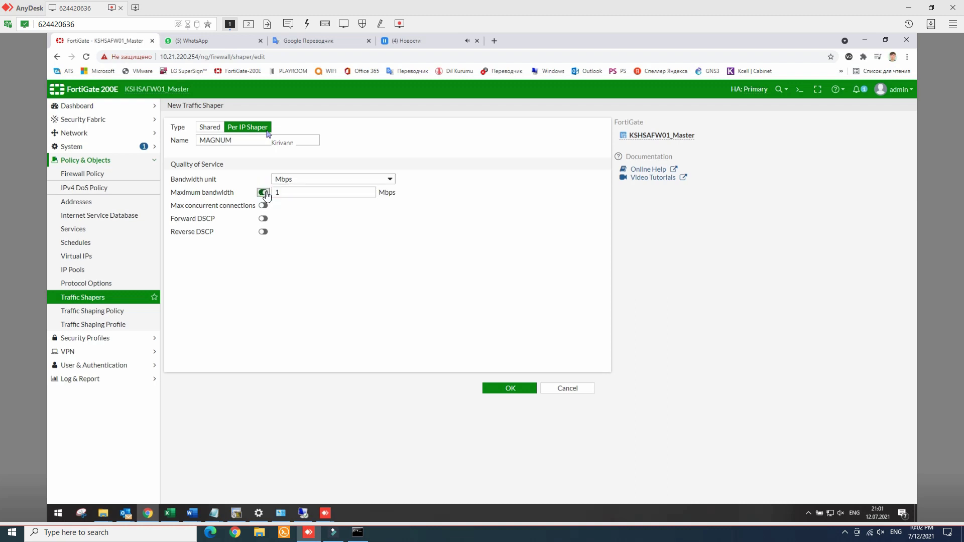
pyautogui.click(287, 193)
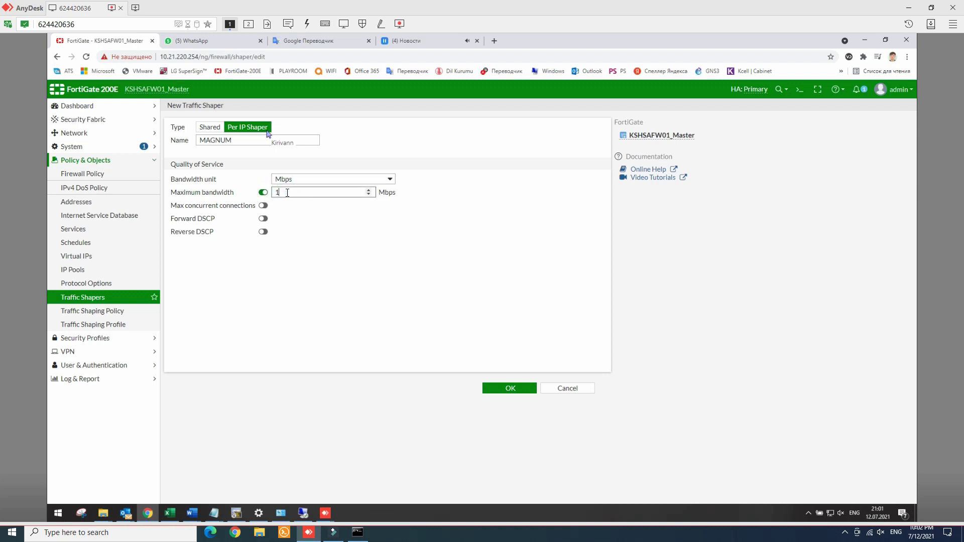
pyautogui.press('BackSpace')
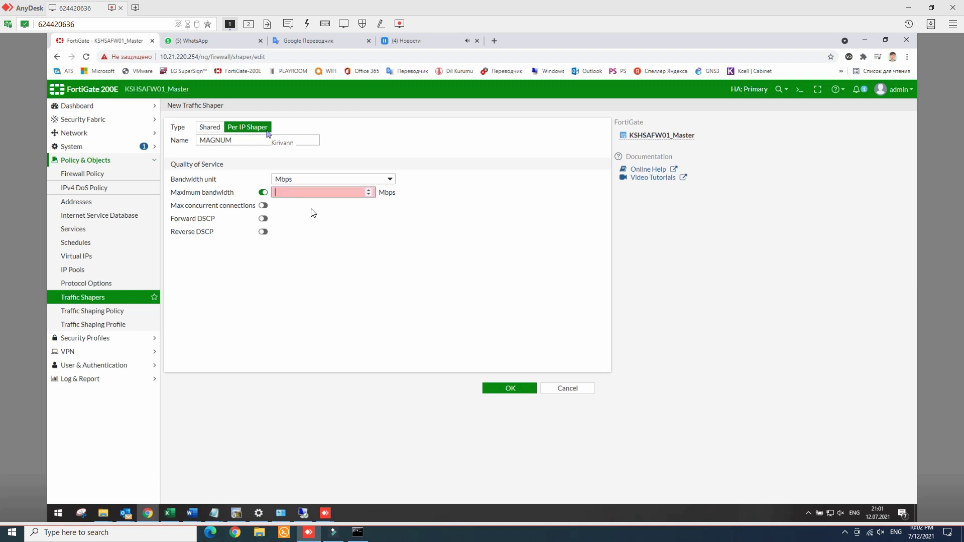
pyautogui.write('20')
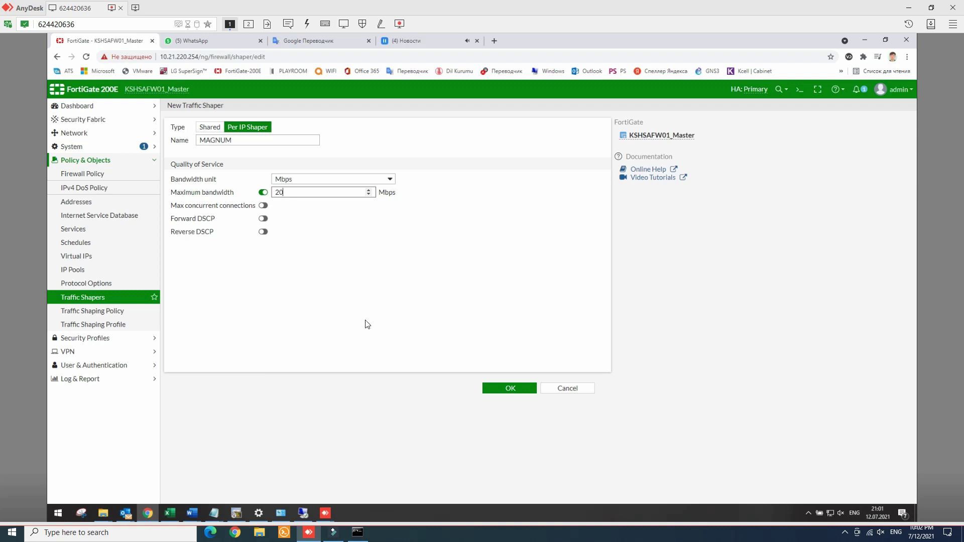
pyautogui.click(510, 392)
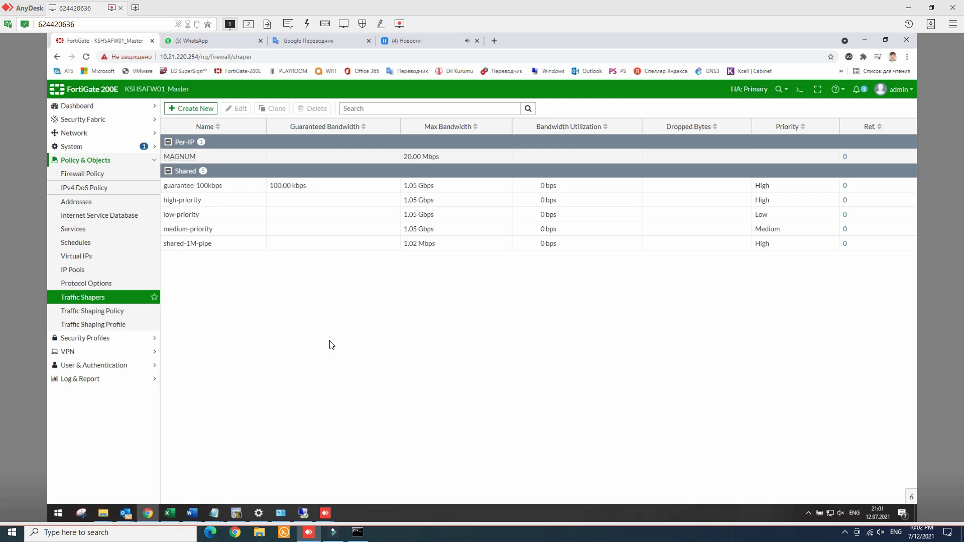
# Review the traffic shaping policy list and the saved settings of the MAGNUM per-IP shaper without changing them
pyautogui.click(107, 312)
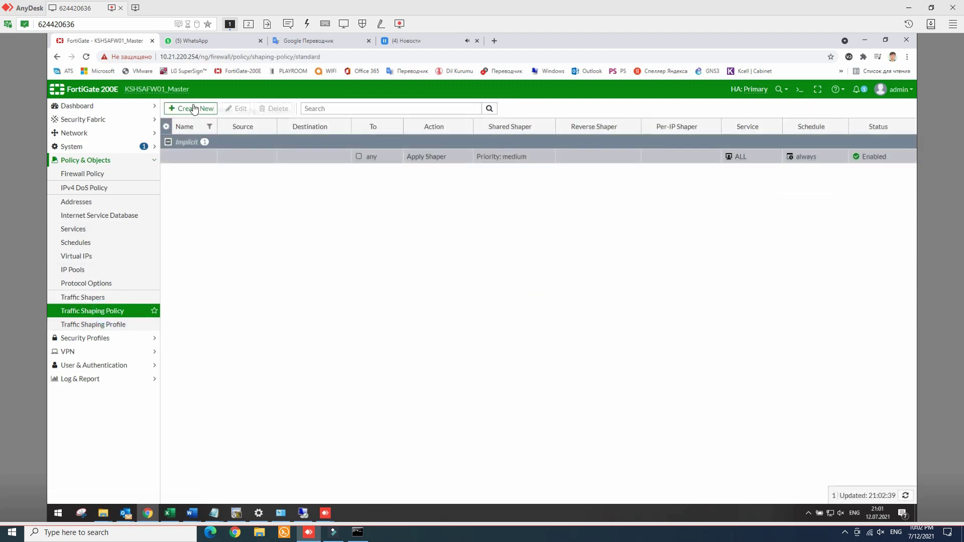
pyautogui.click(83, 298)
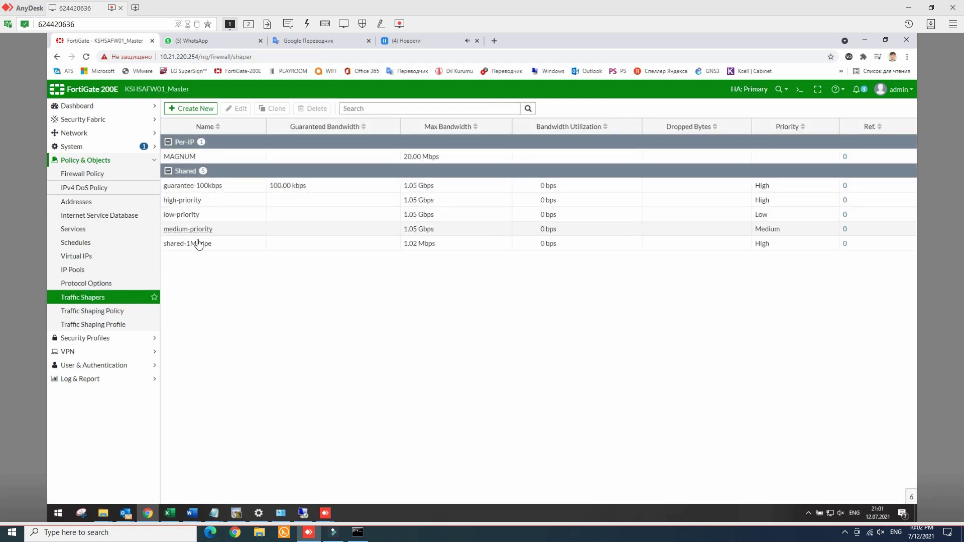
pyautogui.click(192, 156)
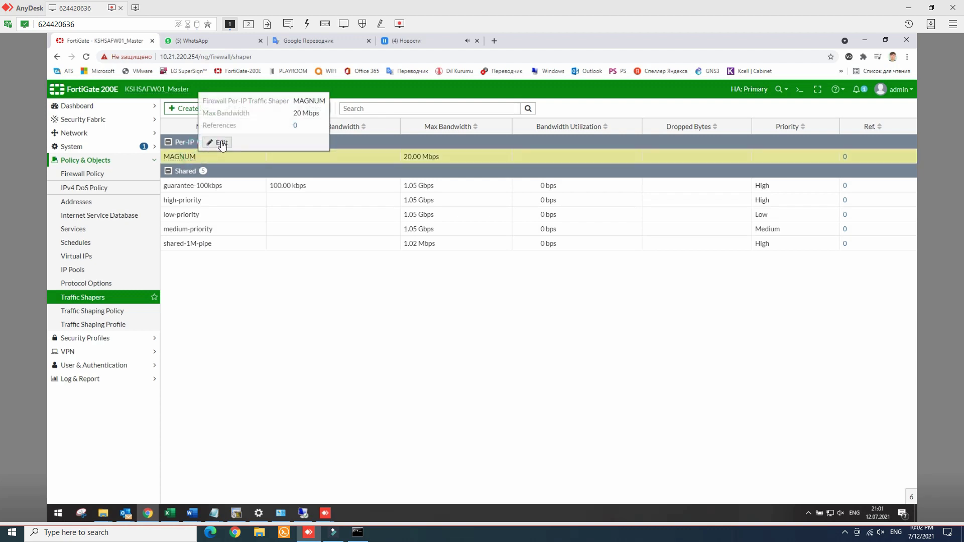
pyautogui.click(221, 143)
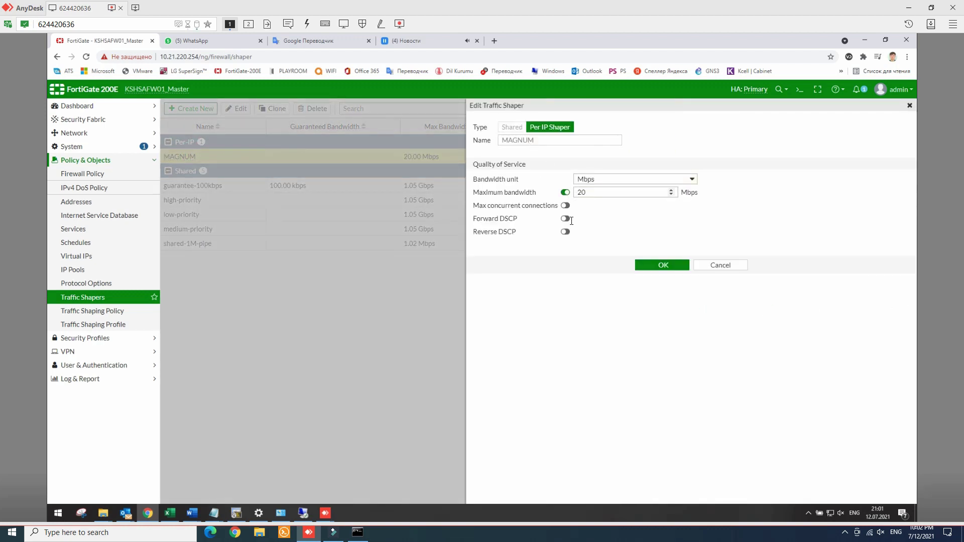
pyautogui.click(720, 265)
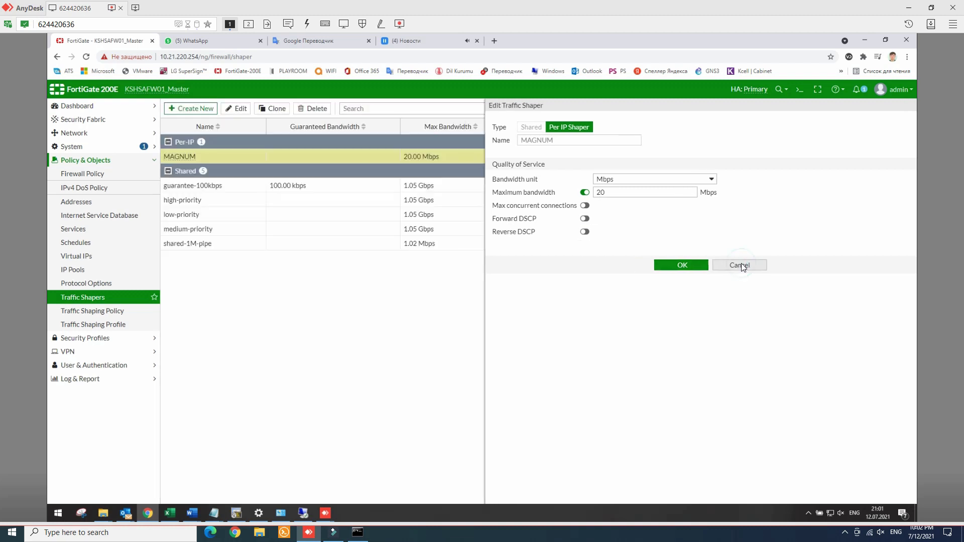
# Start a new traffic shaping policy and name it MAGNUM_20M, clearing any stray text from the name
pyautogui.click(109, 312)
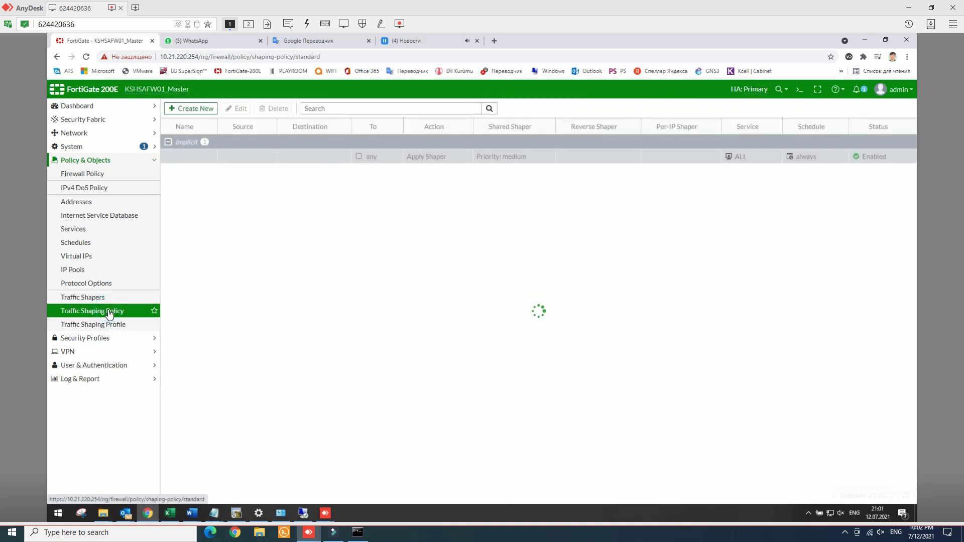
pyautogui.click(204, 110)
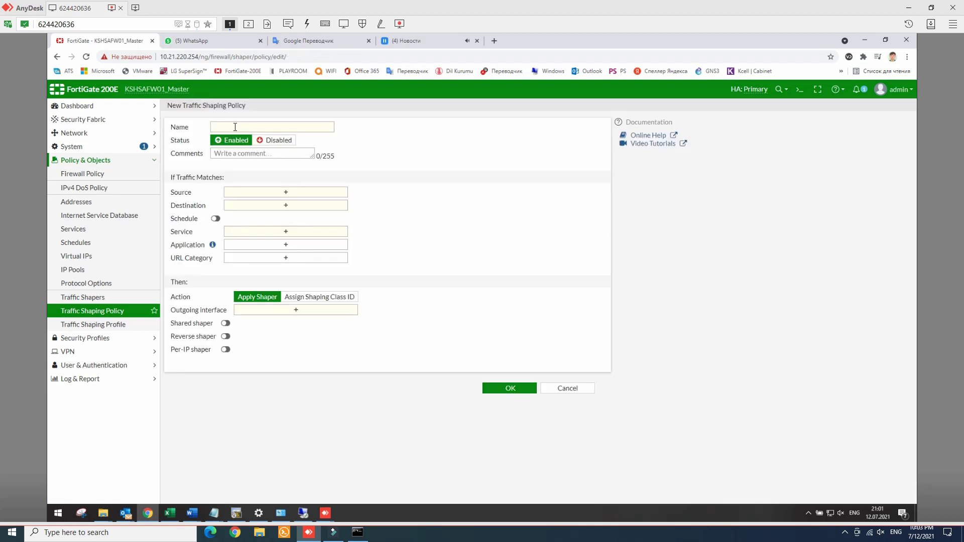
pyautogui.click(234, 127)
pyautogui.write('hi my friend, u test with client pc')
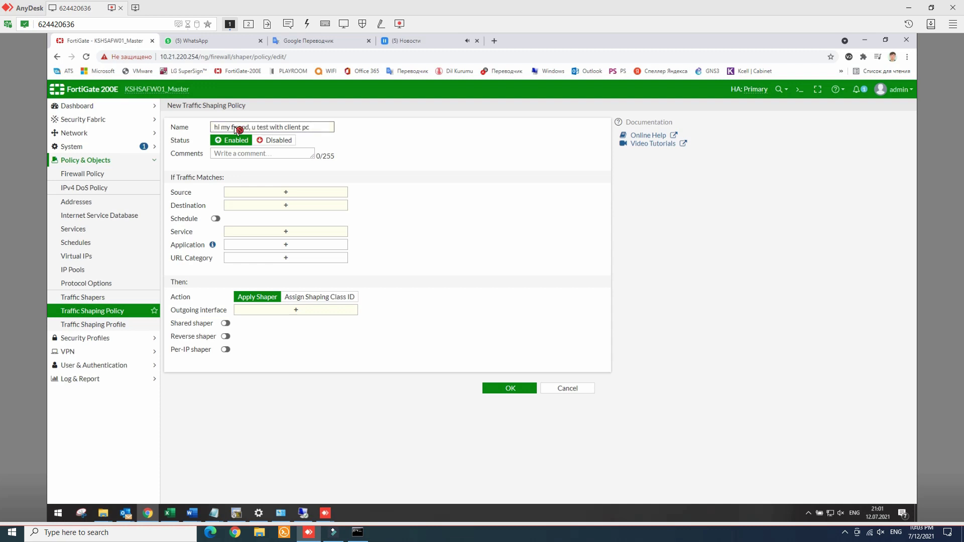
pyautogui.press('BackSpace')
pyautogui.press('BackSpace')
pyautogui.press('BackSpace')
pyautogui.press('BackSpace')
pyautogui.press('BackSpace')
pyautogui.press('BackSpace')
pyautogui.press('BackSpace')
pyautogui.press('BackSpace')
pyautogui.press('BackSpace')
pyautogui.press('BackSpace')
pyautogui.press('BackSpace')
pyautogui.press('BackSpace')
pyautogui.press('BackSpace')
pyautogui.press('BackSpace')
pyautogui.press('BackSpace')
pyautogui.press('BackSpace')
pyautogui.press('BackSpace')
pyautogui.press('BackSpace')
pyautogui.press('BackSpace')
pyautogui.press('BackSpace')
pyautogui.write('magnu')
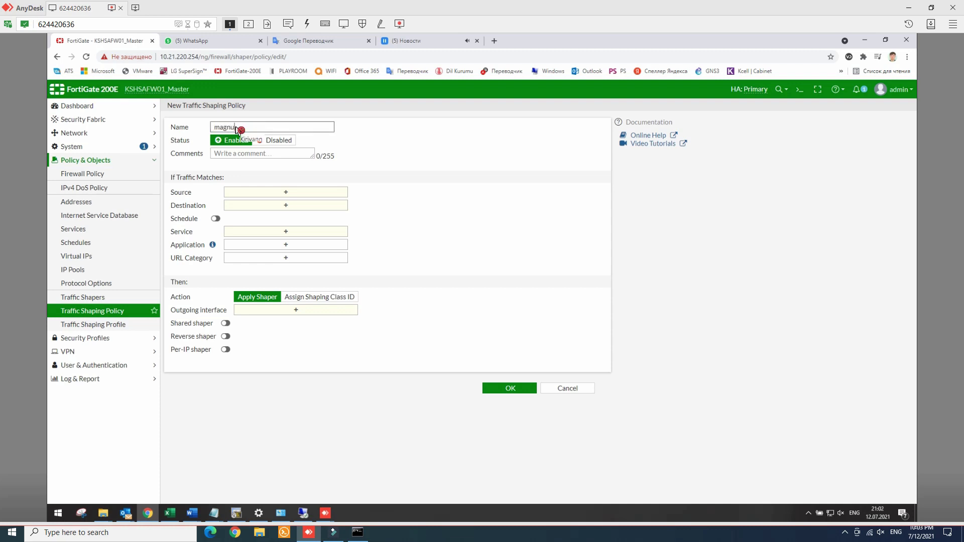
pyautogui.press('BackSpace')
pyautogui.press('BackSpace')
pyautogui.press('BackSpace')
pyautogui.press('BackSpace')
pyautogui.press('BackSpace')
pyautogui.write('MAN')
pyautogui.write('N')
# Search the source addresses for "mag", check the details of Magnum address and add it as the policy's source
pyautogui.click(293, 195)
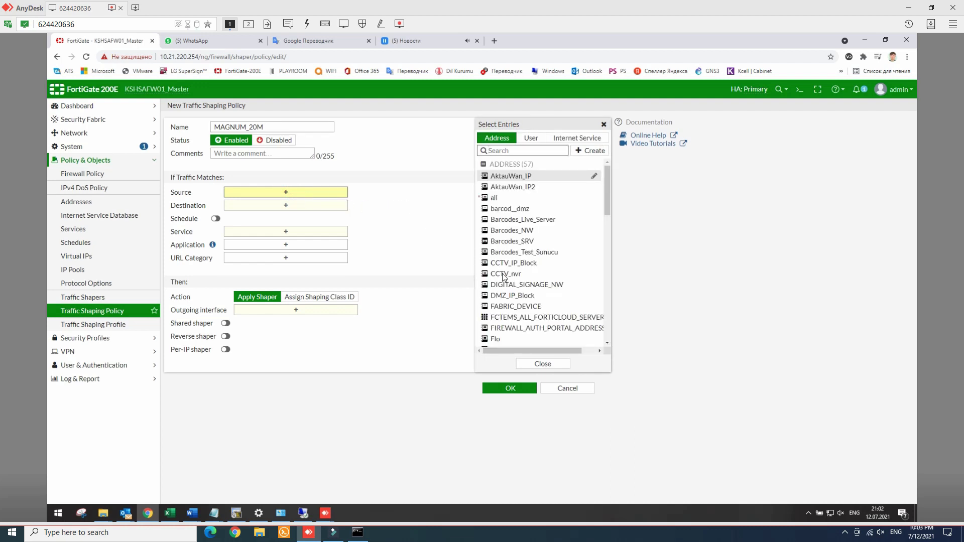
pyautogui.scroll(-3, 524, 296)
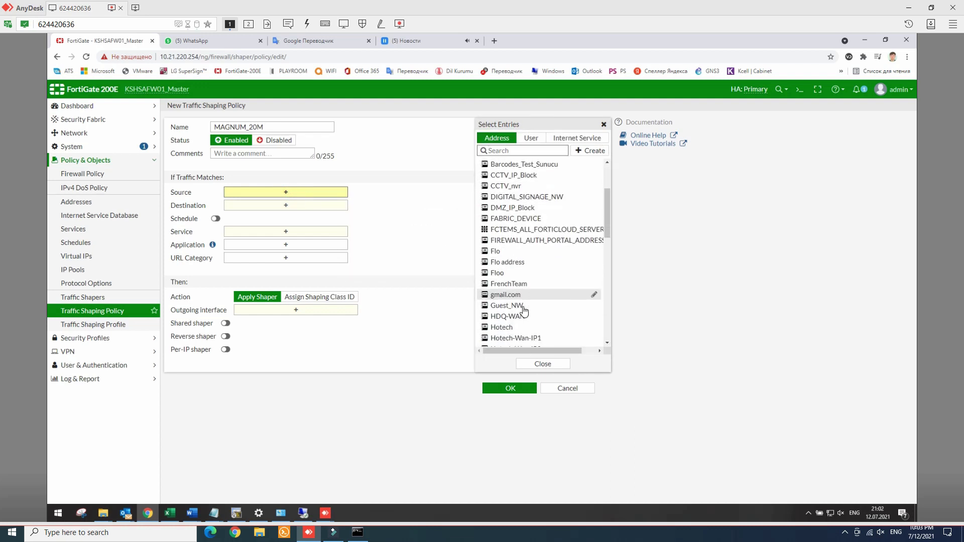
pyautogui.moveTo(524, 311)
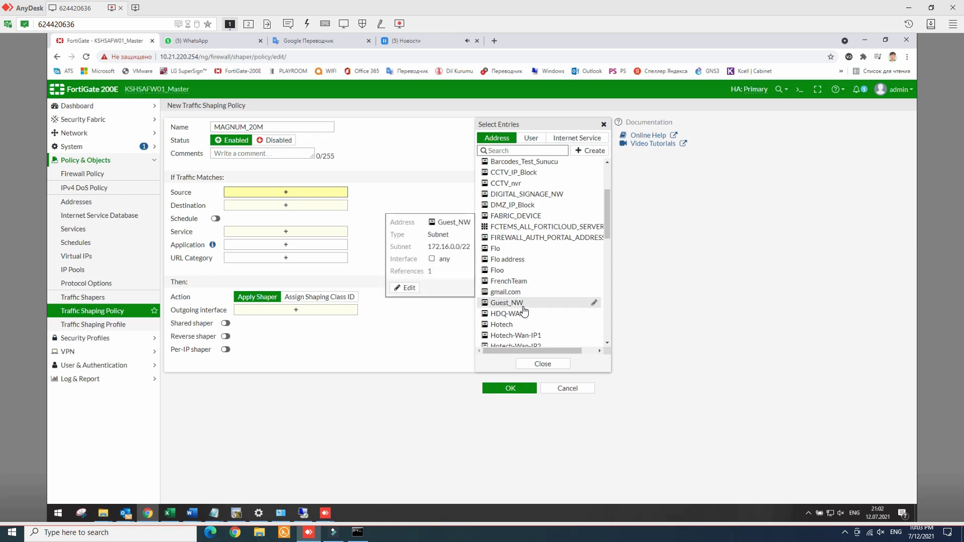
pyautogui.write('mag')
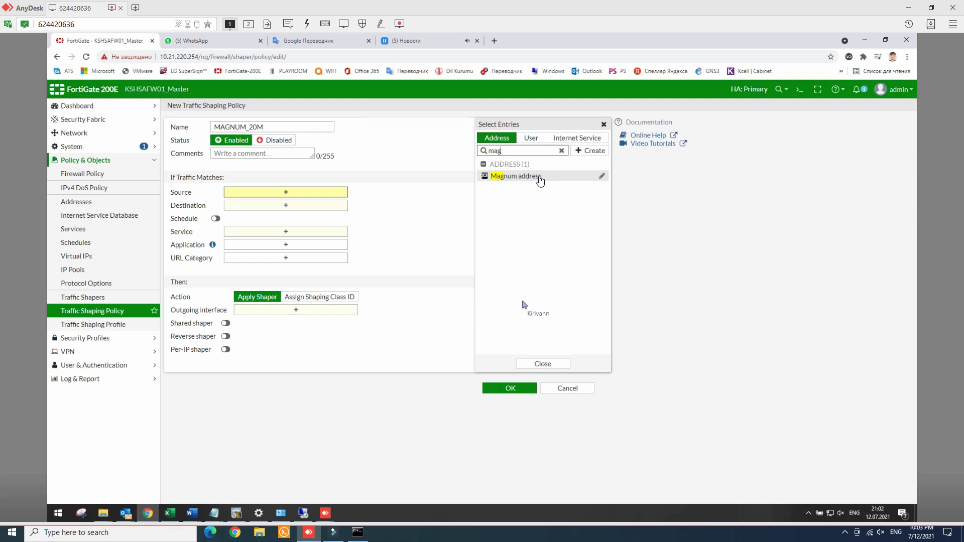
pyautogui.moveTo(540, 180)
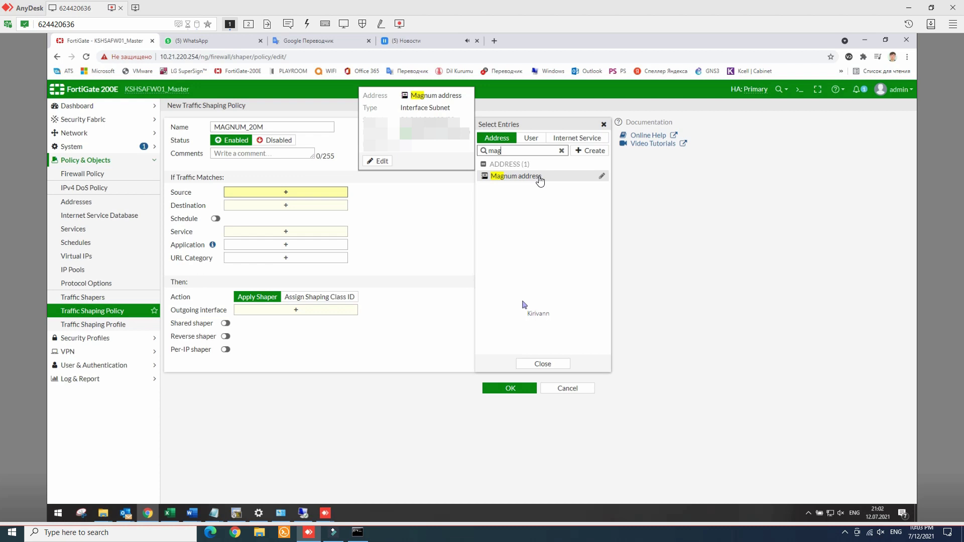
pyautogui.click(602, 177)
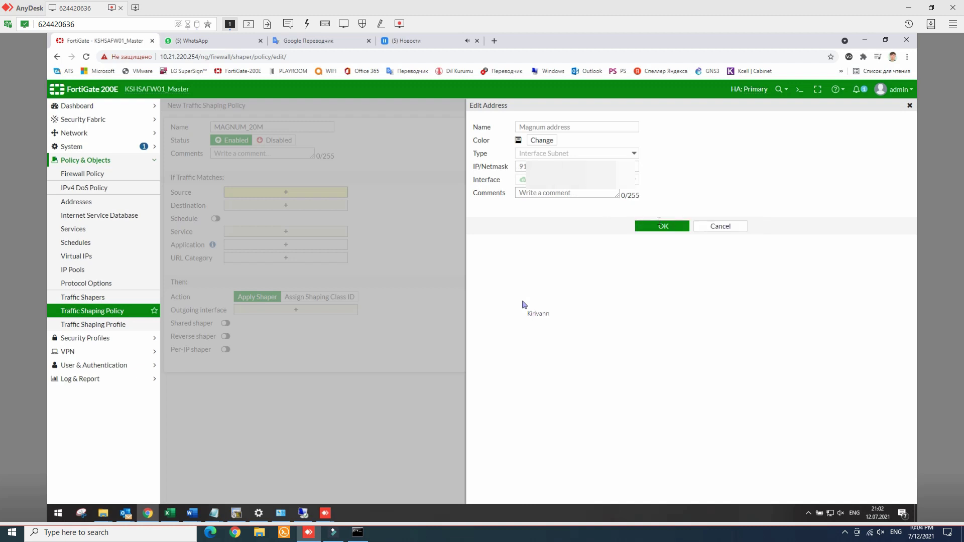
pyautogui.click(713, 230)
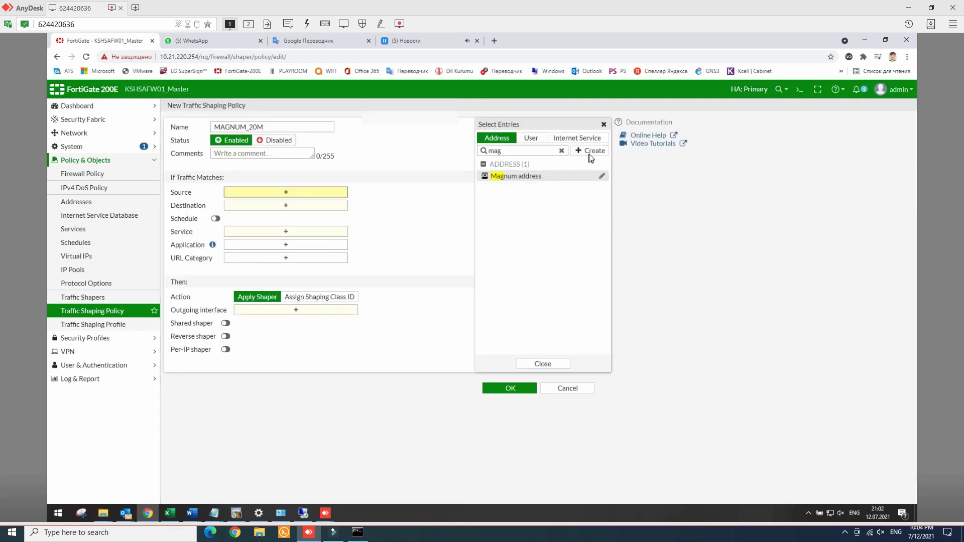
pyautogui.click(523, 177)
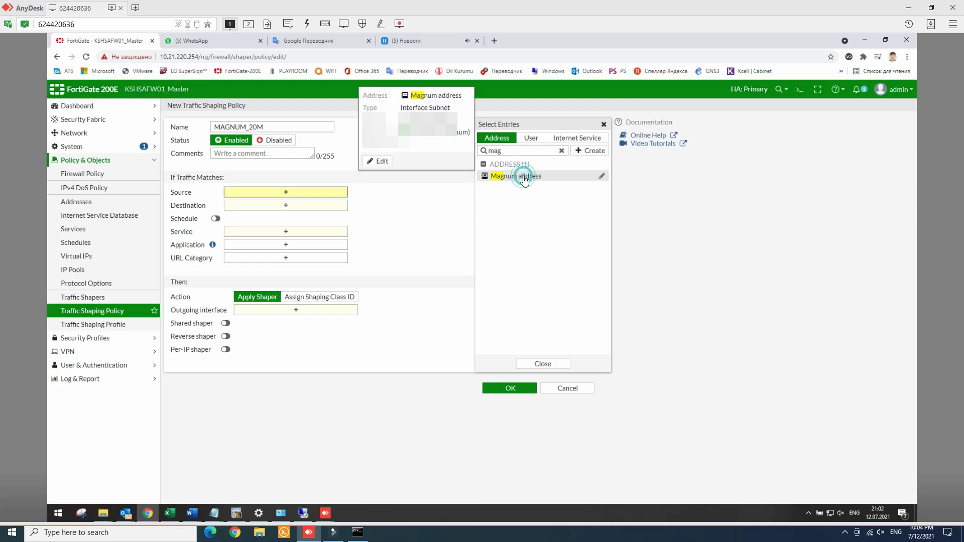
# Start a new address object from the source selection and name it Magnum_ip
pyautogui.click(588, 151)
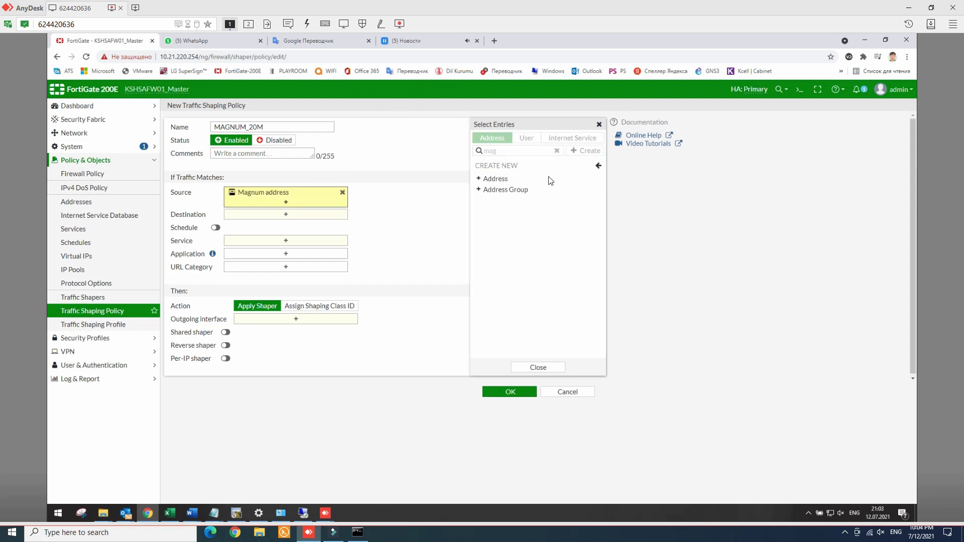
pyautogui.click(499, 179)
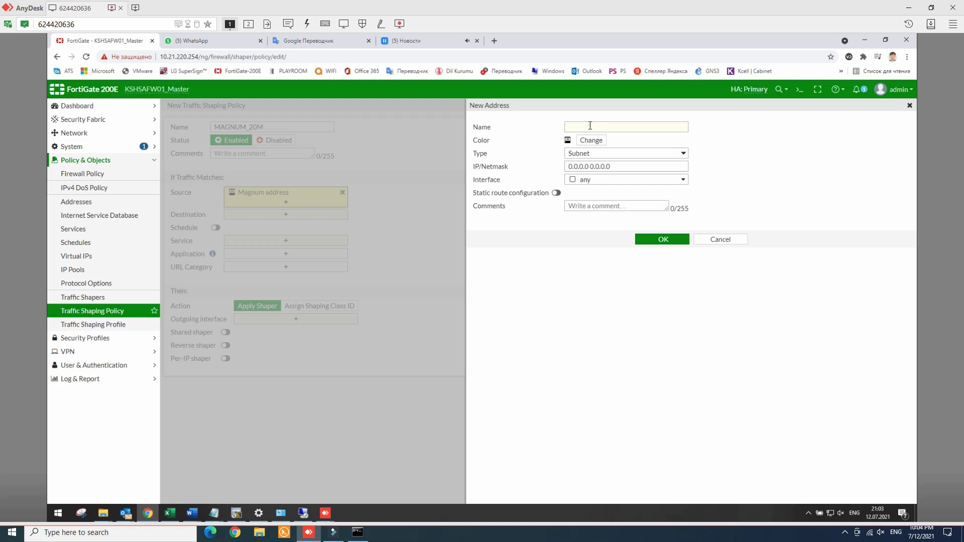
pyautogui.click(588, 126)
pyautogui.write('mahnum')
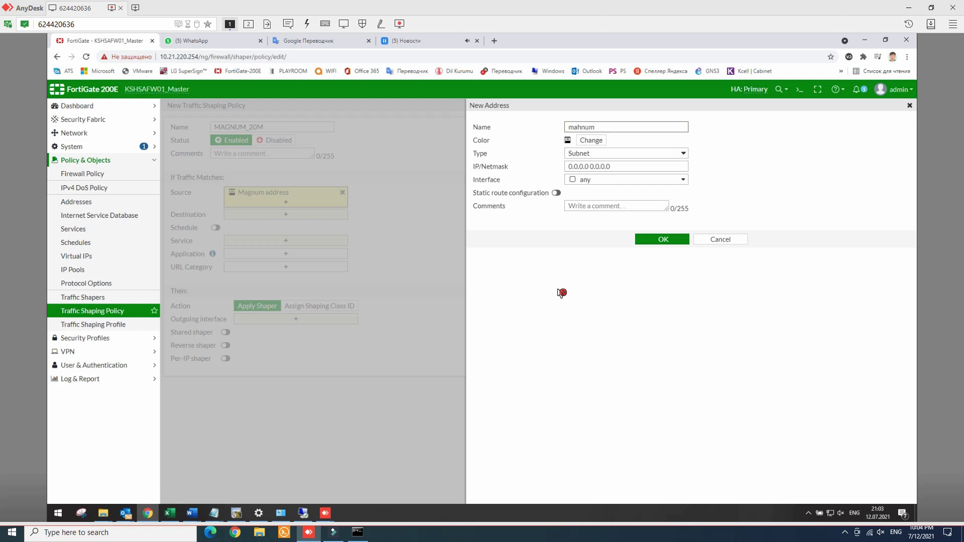
pyautogui.hotkey('ctrl', 'a')
pyautogui.write('Magnum_ip')
# Enter Magnum's IP address as the subnet of the new address object and save it
pyautogui.press('Tab')
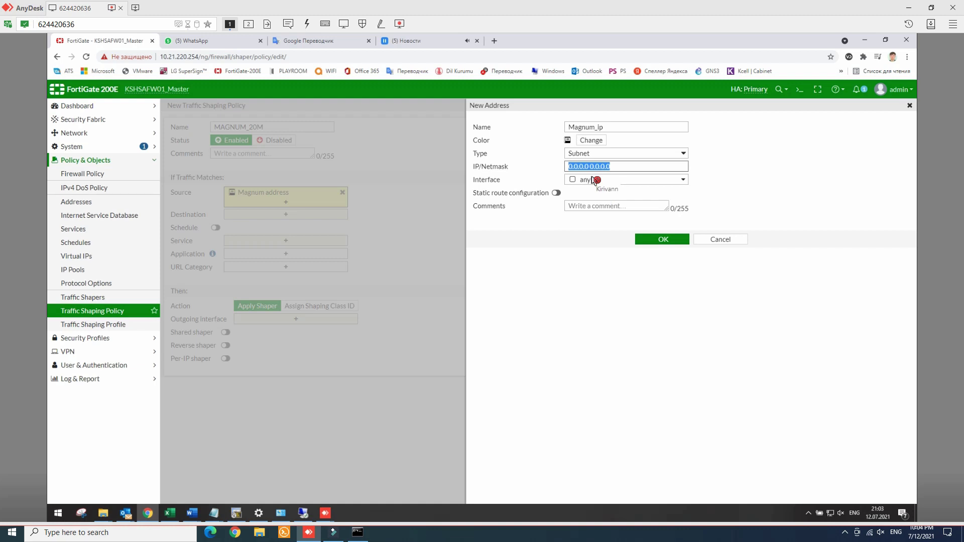
pyautogui.write('91.2')
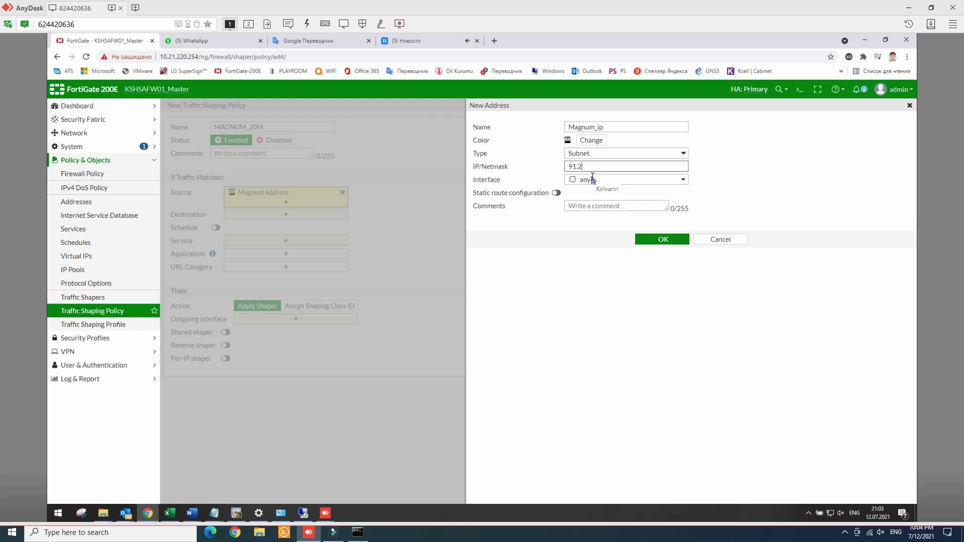
pyautogui.write('46.8')
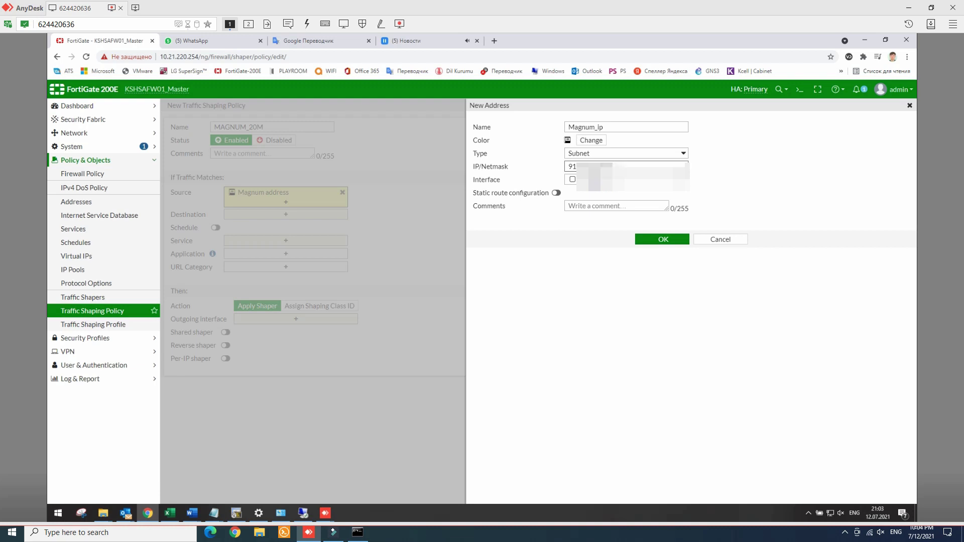
pyautogui.write('.1')
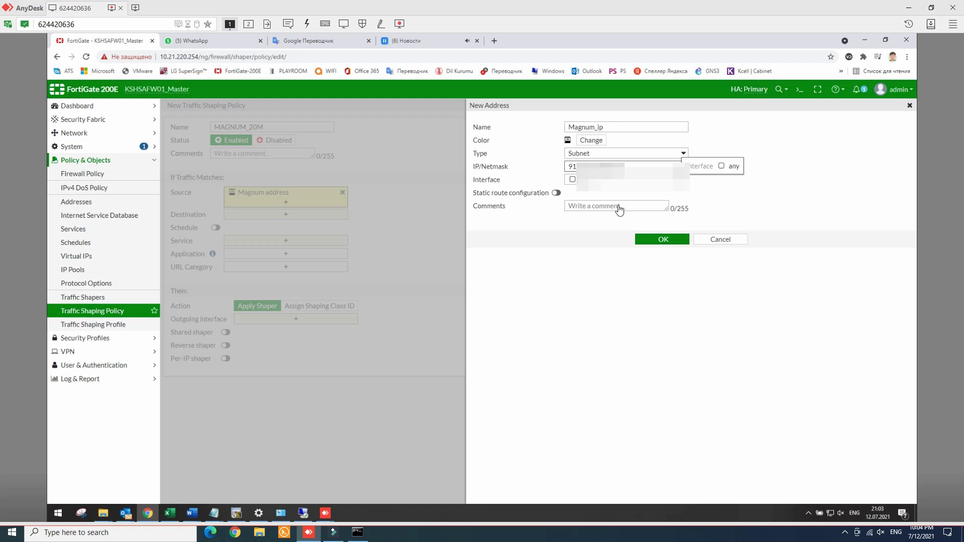
pyautogui.click(655, 251)
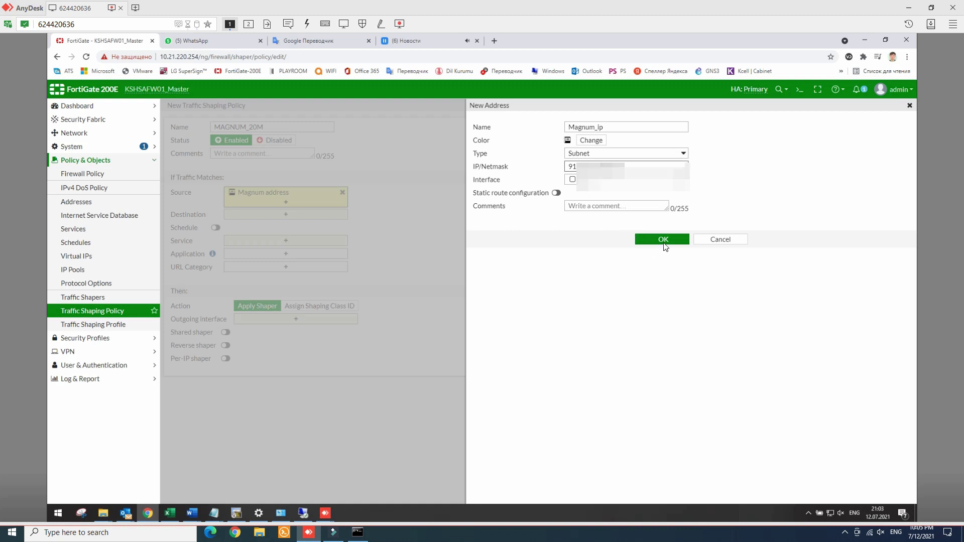
pyautogui.click(673, 240)
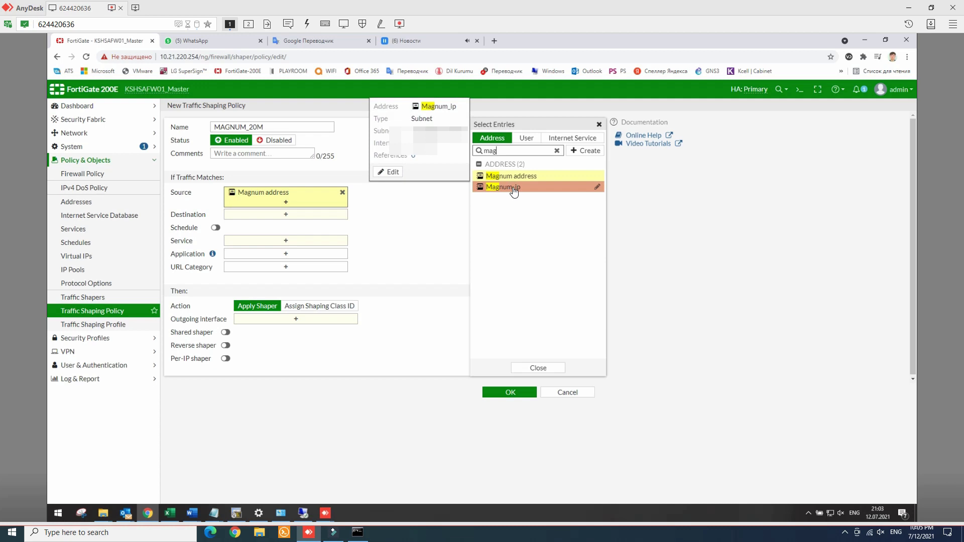
# Add Magnum_ip as a second source of the shaping policy and set the destination to all
pyautogui.click(510, 189)
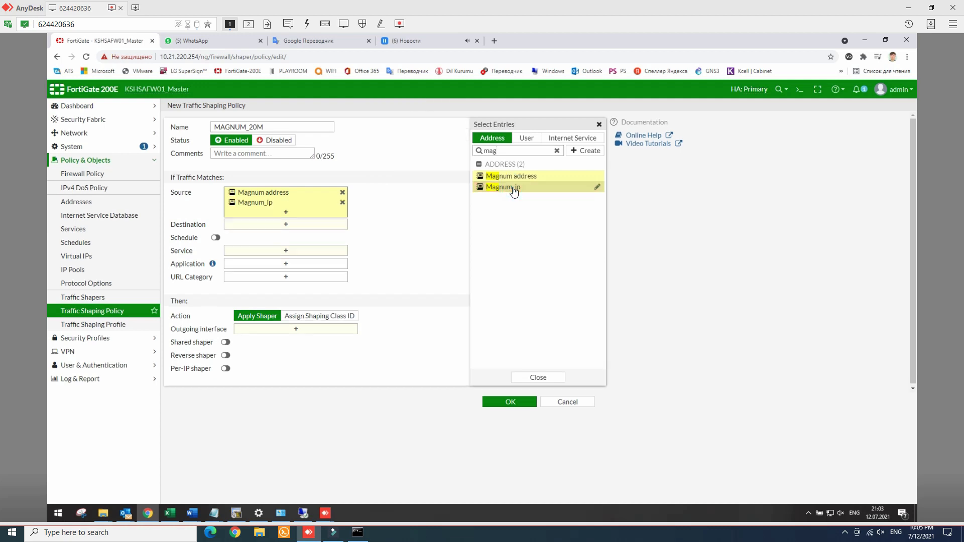
pyautogui.click(293, 226)
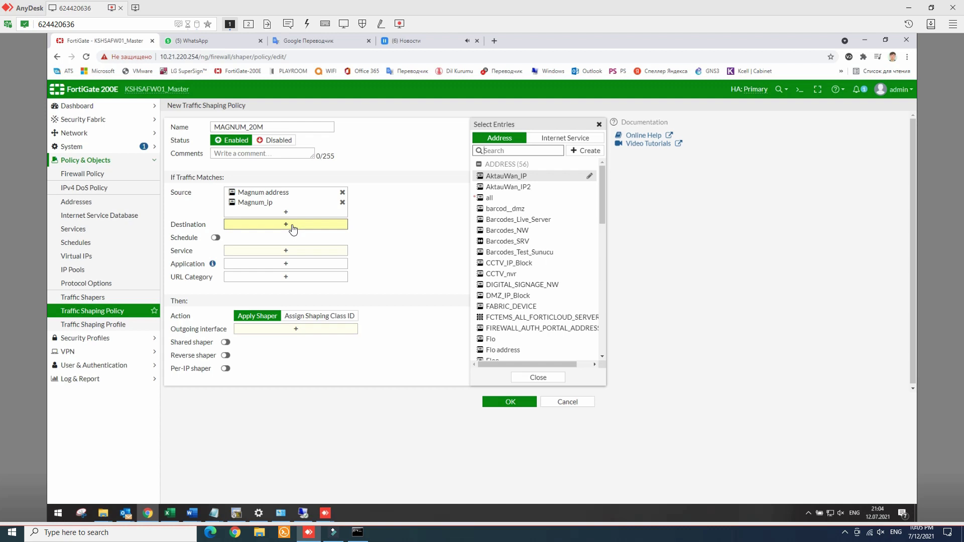
pyautogui.click(490, 199)
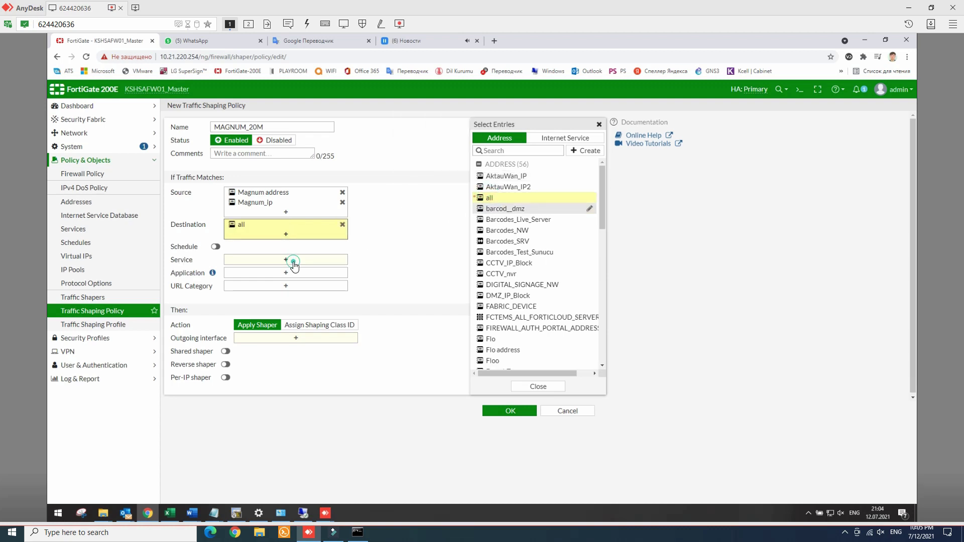
# Set the shaping policy's service to ALL and its outgoing interface to 500MBPS (wan1), leaving the application unset
pyautogui.click(293, 263)
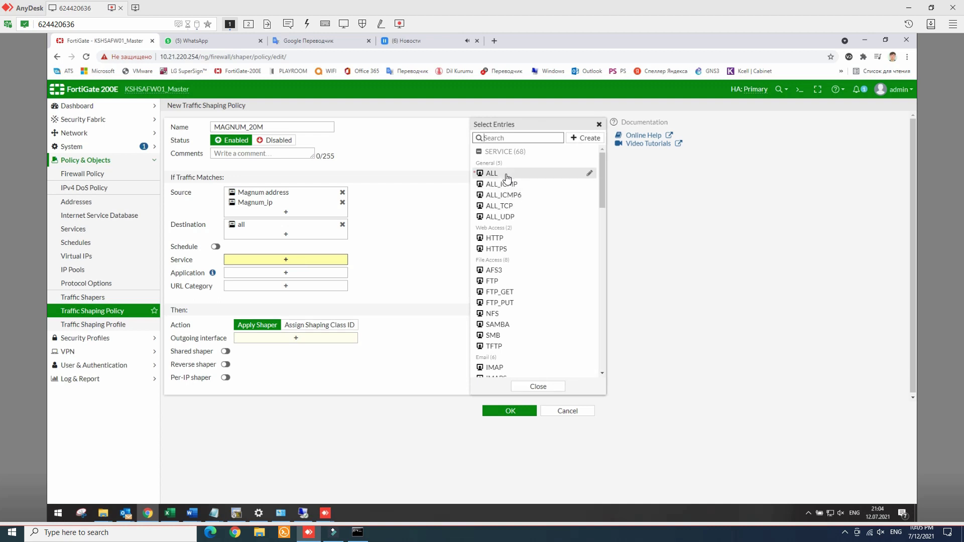
pyautogui.click(506, 174)
pyautogui.click(384, 261)
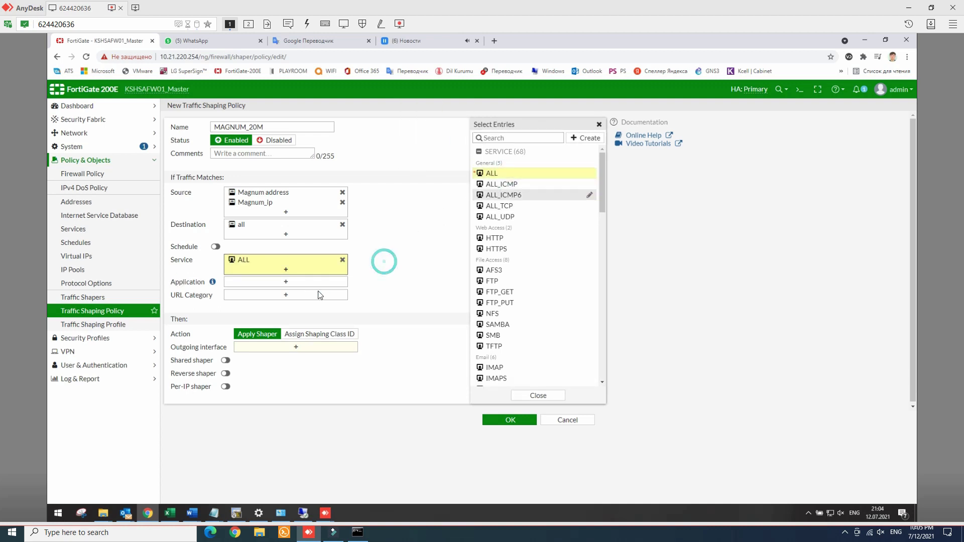
pyautogui.click(287, 282)
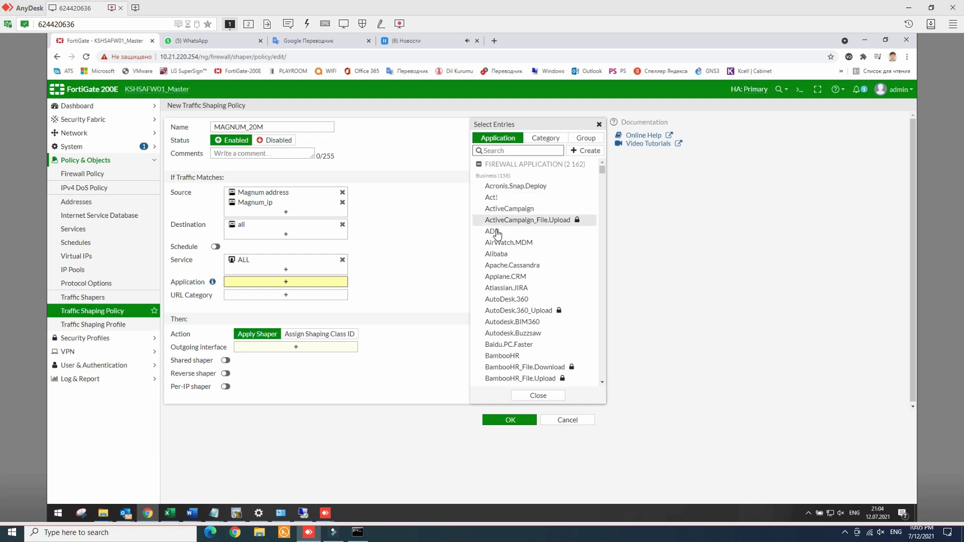
pyautogui.click(428, 214)
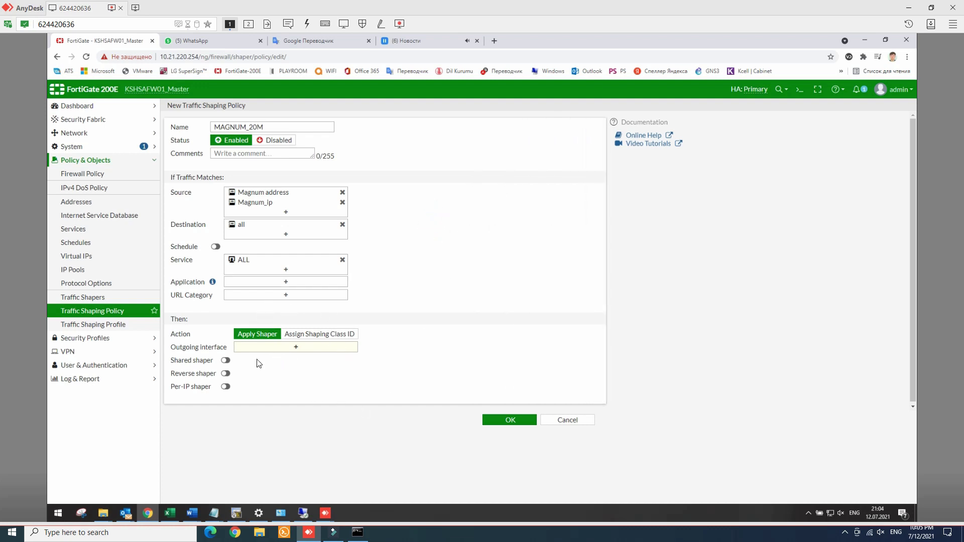
pyautogui.click(295, 348)
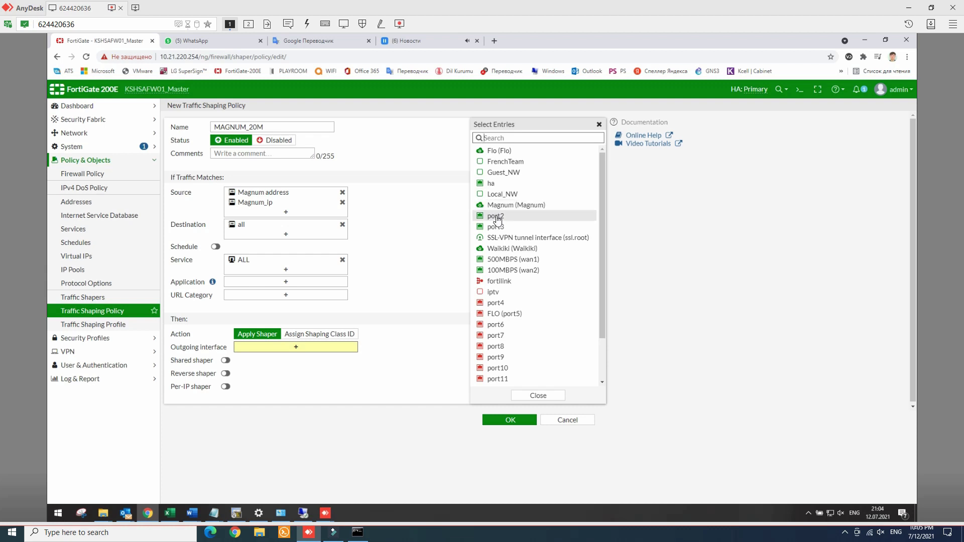
pyautogui.click(508, 260)
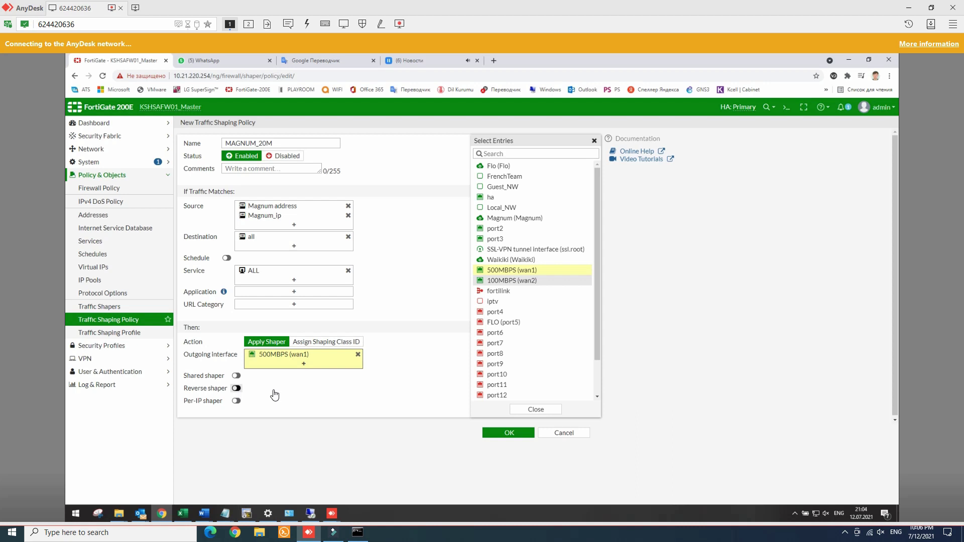
# Enable the per-IP shaper, choose MAGNUM for it and save the traffic shaping policy
pyautogui.click(236, 400)
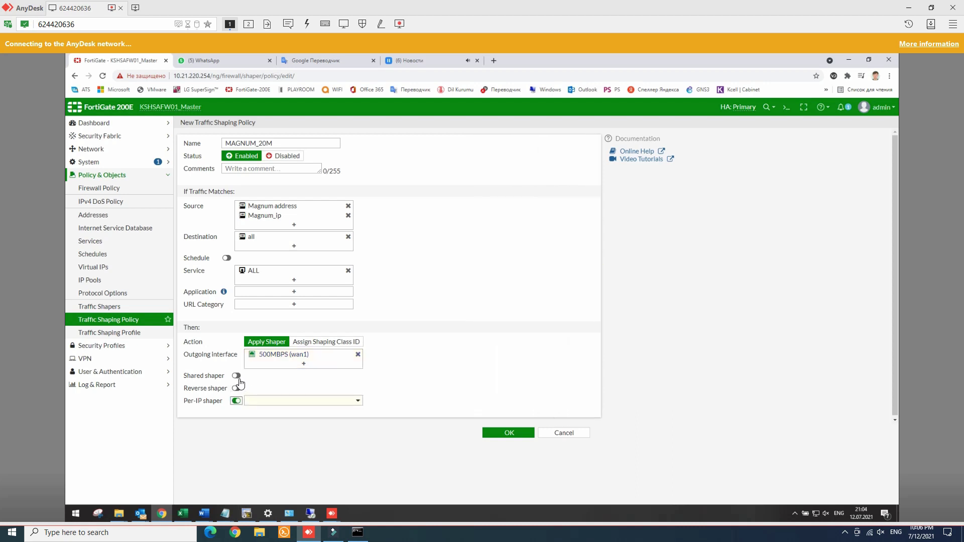
pyautogui.click(357, 402)
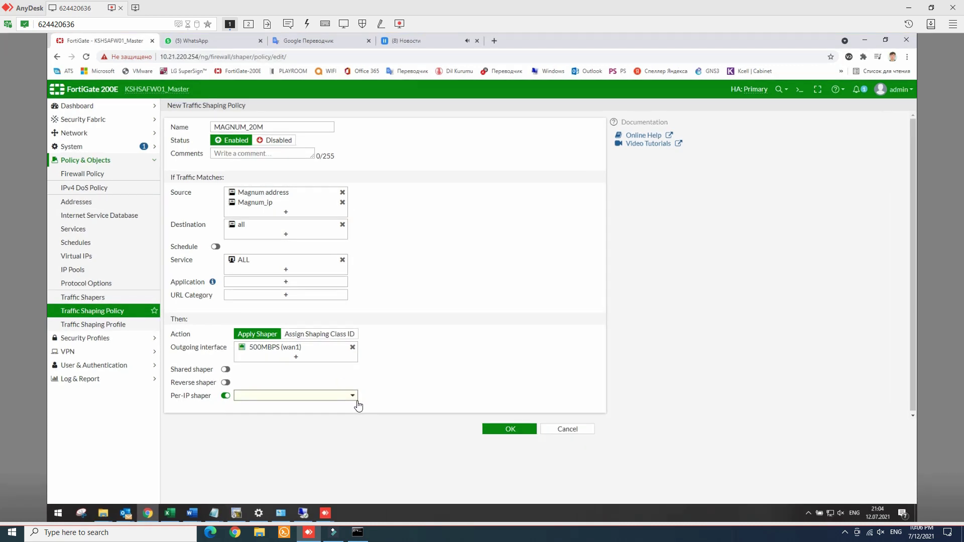
pyautogui.click(353, 397)
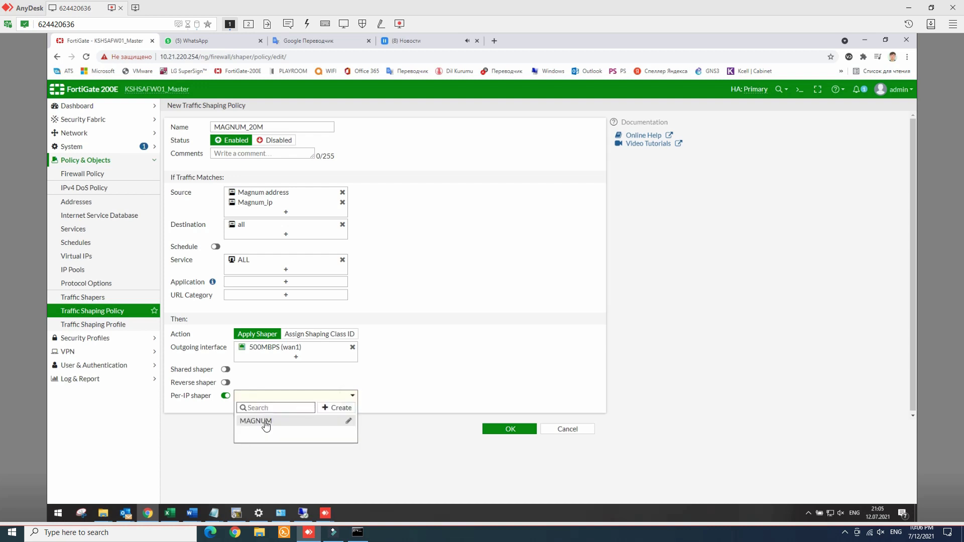
pyautogui.click(265, 421)
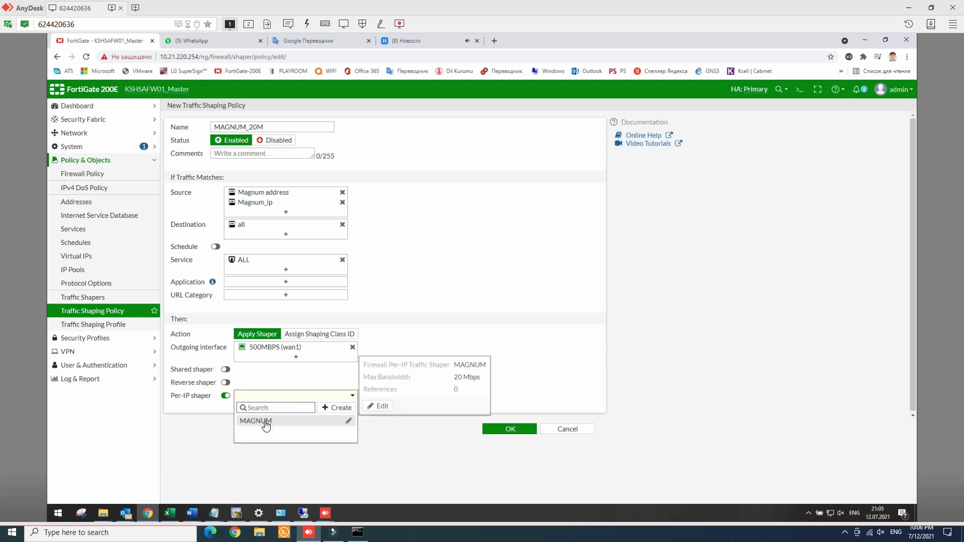
pyautogui.click(266, 424)
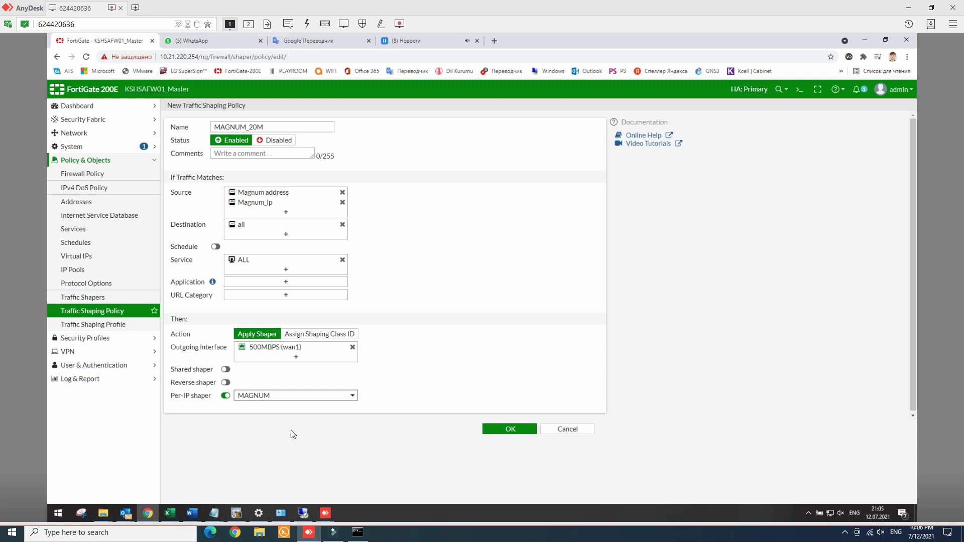
pyautogui.click(508, 430)
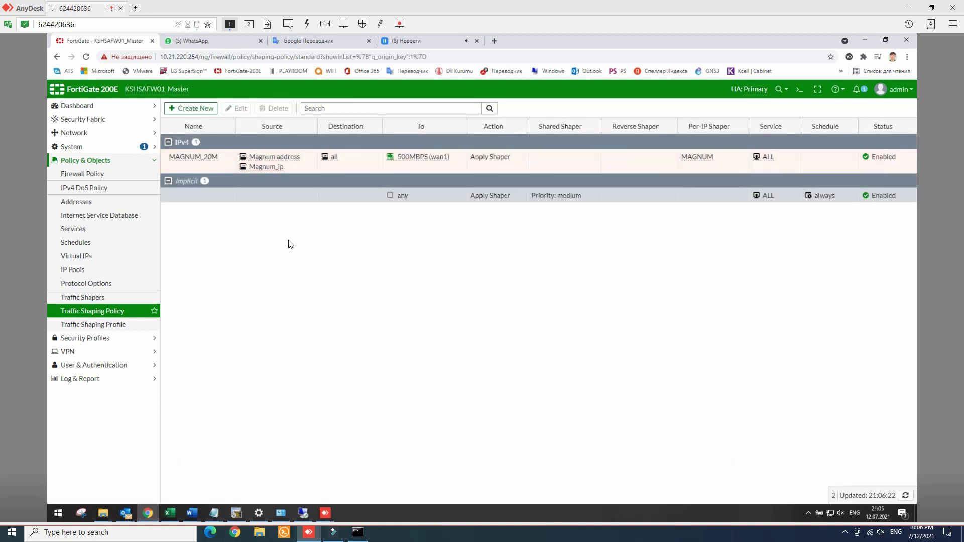
# Switch to Google Translate and add the line "let try speed test" below "ok" in the English source text
pyautogui.click(334, 42)
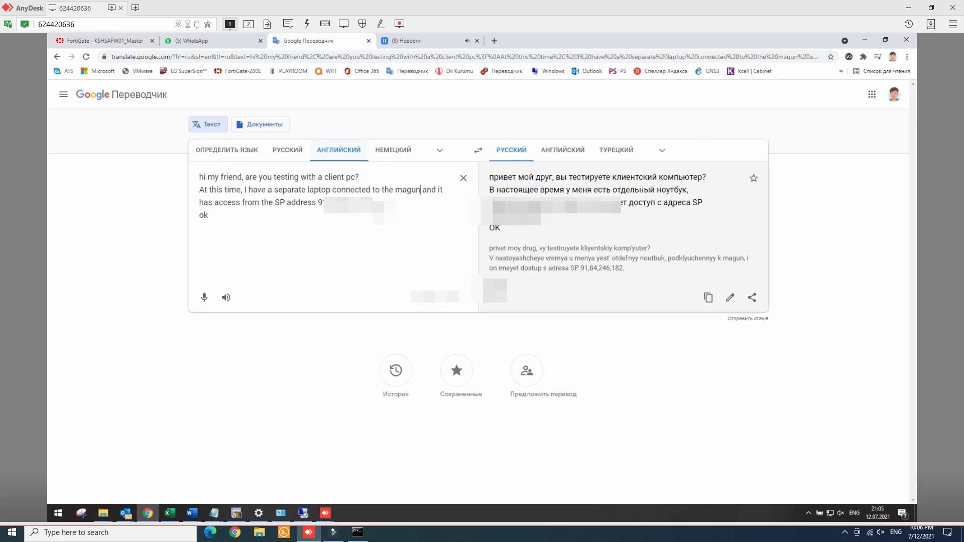
pyautogui.click(260, 219)
pyautogui.click(282, 213)
pyautogui.write('let try')
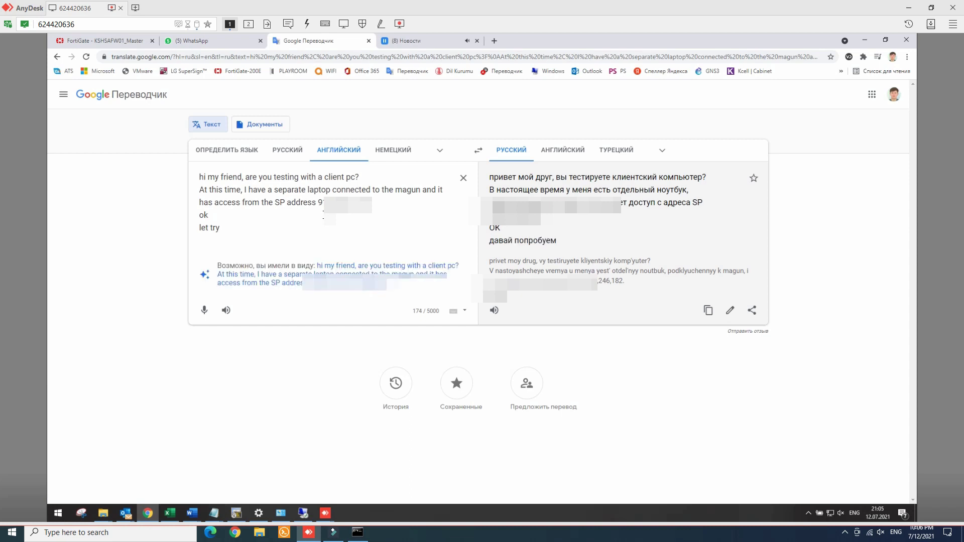
pyautogui.write(' spee')
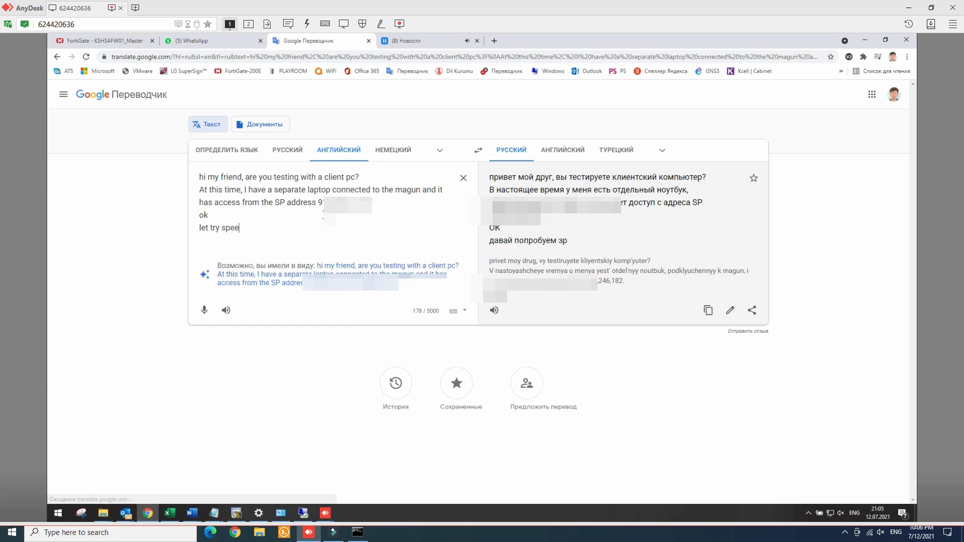
pyautogui.write('d test')
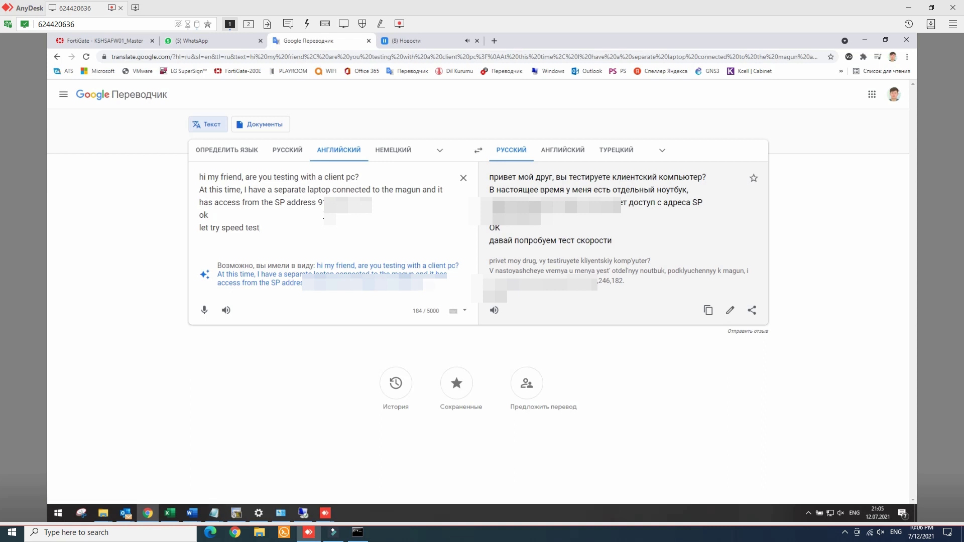
# Open the Speedtest by Ookla website in a new browser tab
pyautogui.hotkey('ctrl', '1')
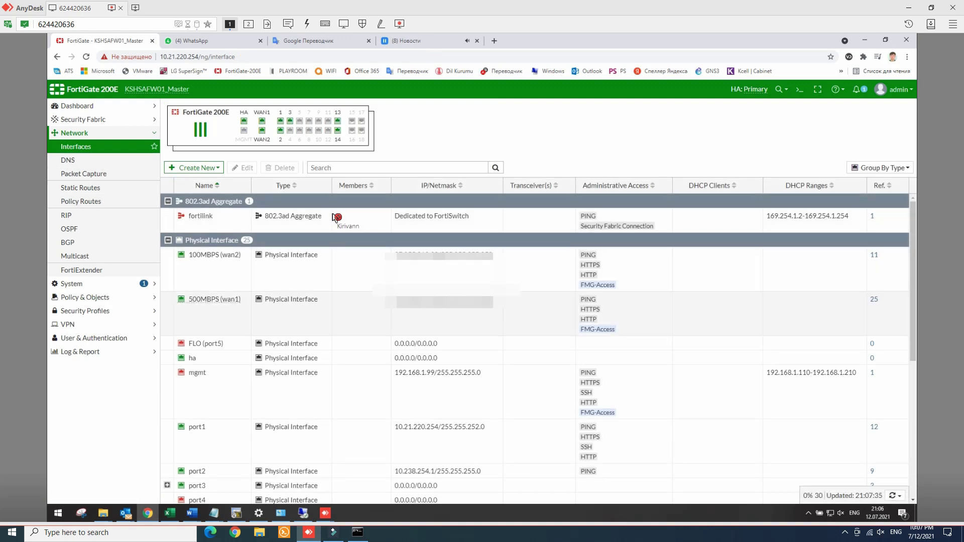
pyautogui.hotkey('ctrl', 'Tab')
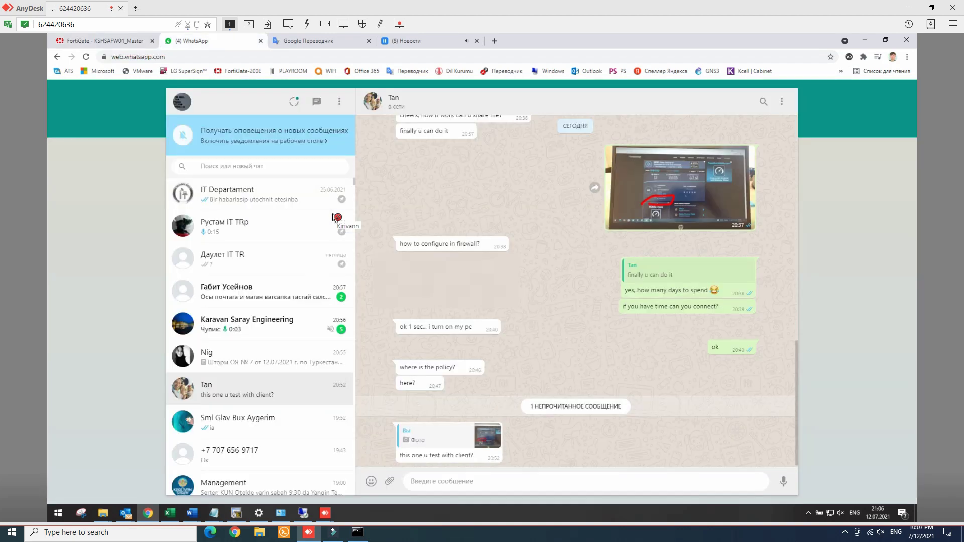
pyautogui.hotkey('ctrl', 'Tab')
pyautogui.hotkey('ctrl', 't')
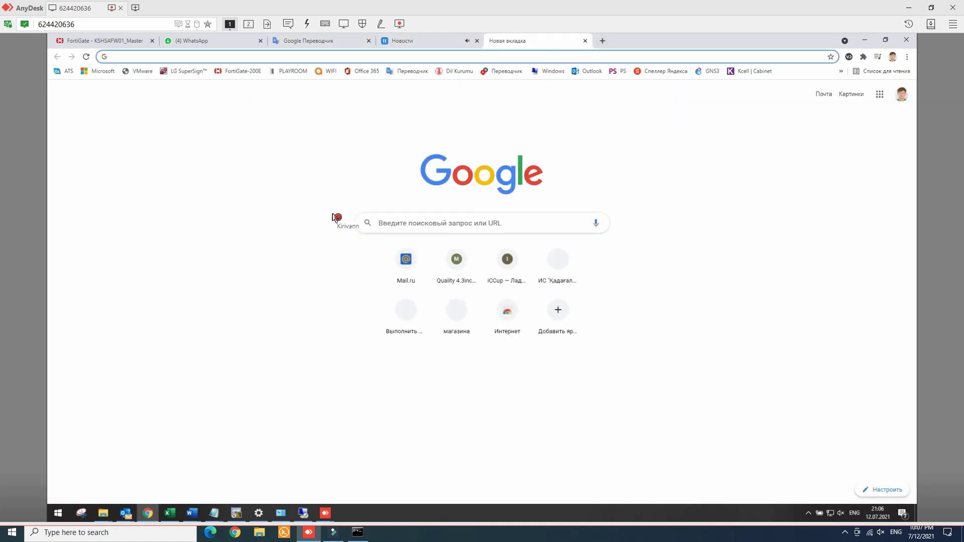
pyautogui.write('spee')
pyautogui.press('Return')
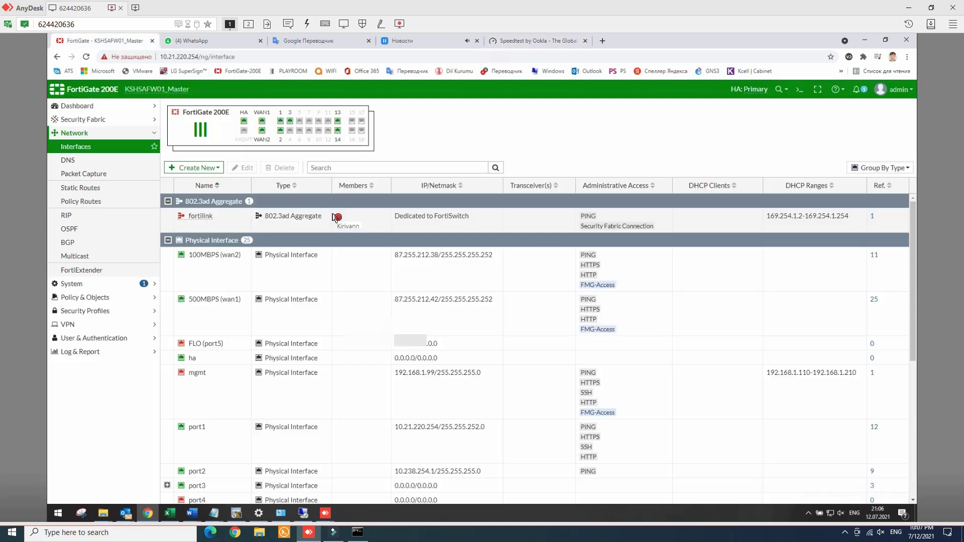
# Copy the reply "cheers" from the WhatsApp chat and paste it below the speed test line in Google Translate
pyautogui.hotkey('ctrl', '1')
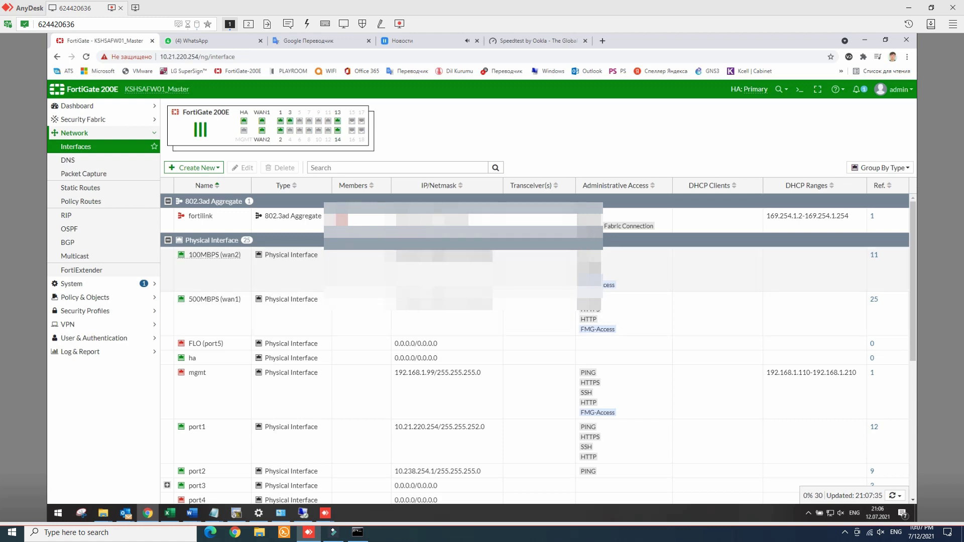
pyautogui.hotkey('ctrl', 'Tab')
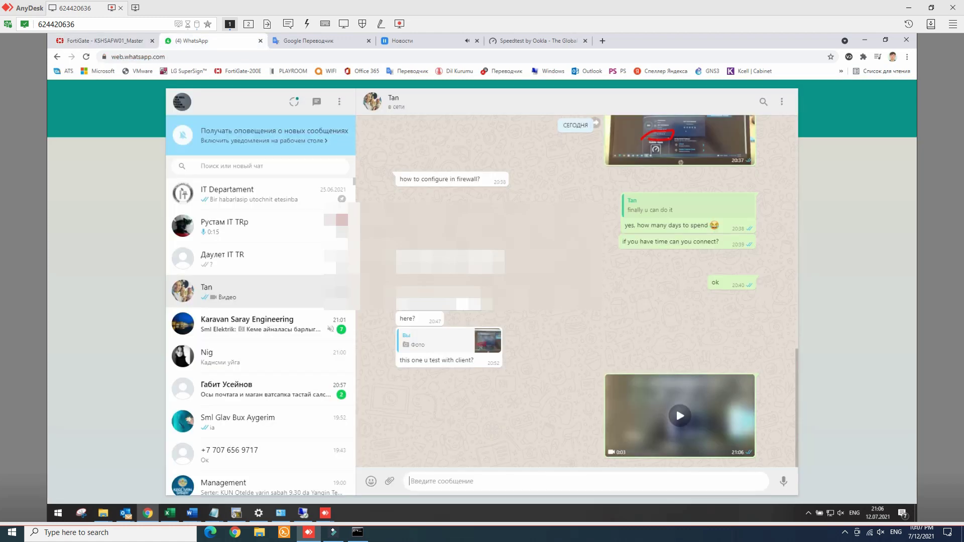
pyautogui.hotkey('ctrl', 'Tab')
pyautogui.hotkey('ctrl', 'shift', 'Tab')
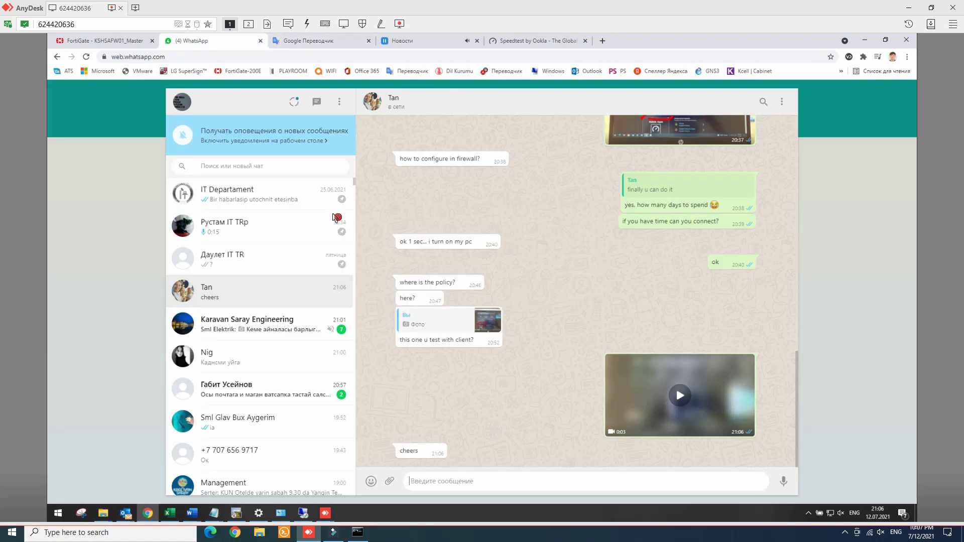
pyautogui.doubleClick(408, 451)
pyautogui.hotkey('ctrl', 'c')
pyautogui.hotkey('ctrl', 'Tab')
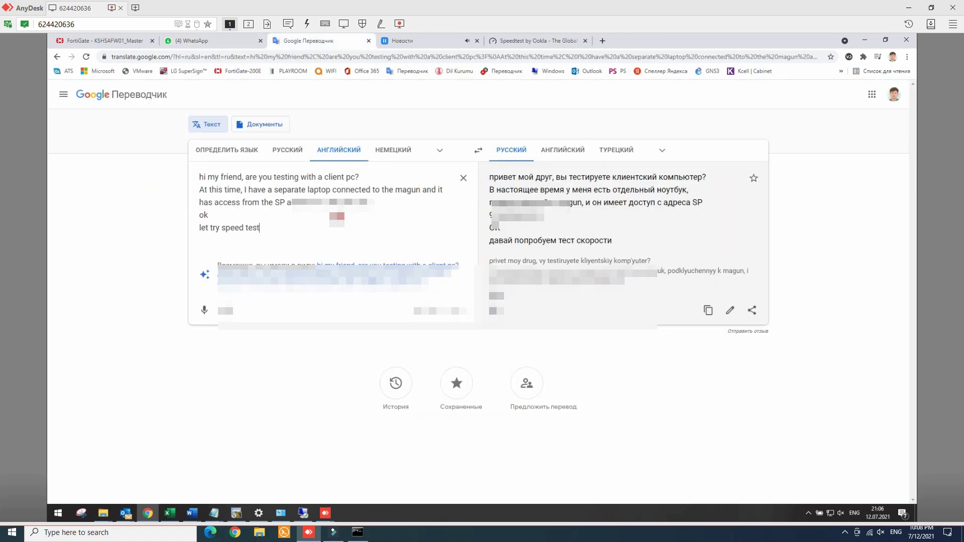
pyautogui.press('Return')
pyautogui.press('Return')
pyautogui.hotkey('ctrl', 'v')
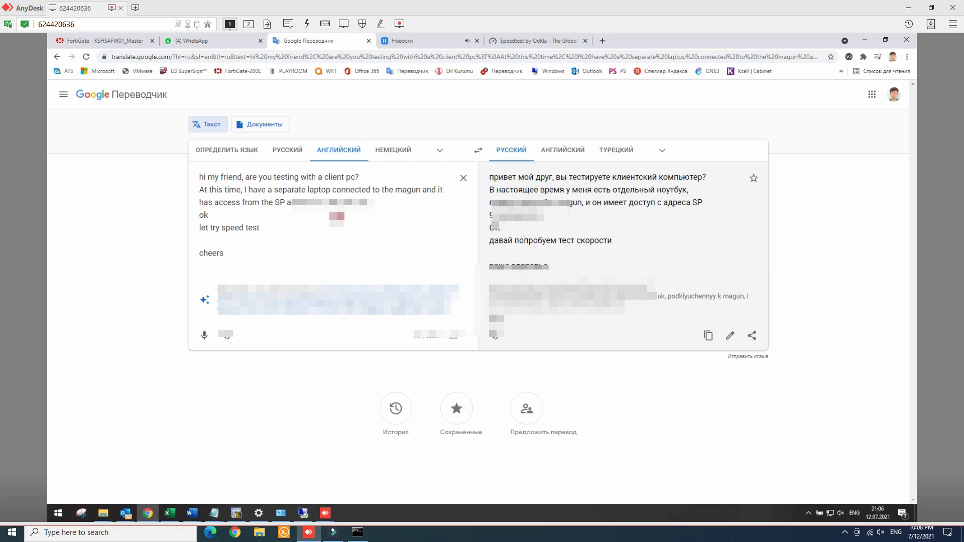
pyautogui.press('Return')
pyautogui.press('Return')
# Reverse the translation to Russian–English and add the line "но я написал статик ип на ноутбук 182" to the source text
pyautogui.hotkey('ctrl', 'shift', 'Tab')
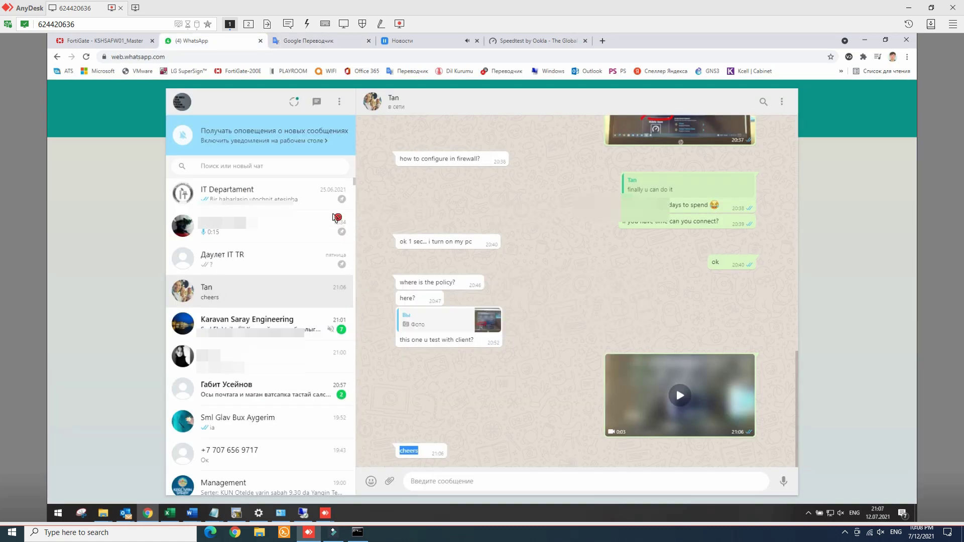
pyautogui.hotkey('ctrl', 'Tab')
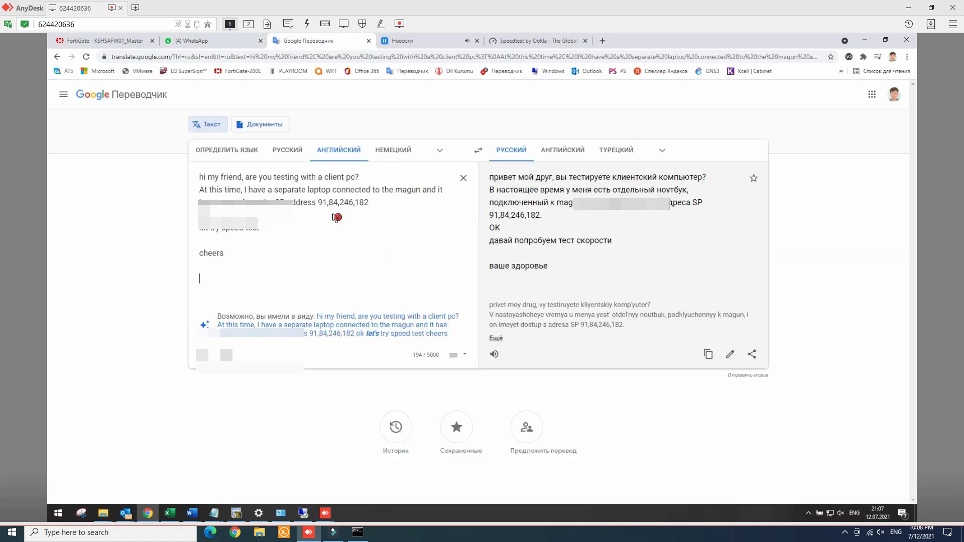
pyautogui.hotkey('ctrl', 'shift', 's')
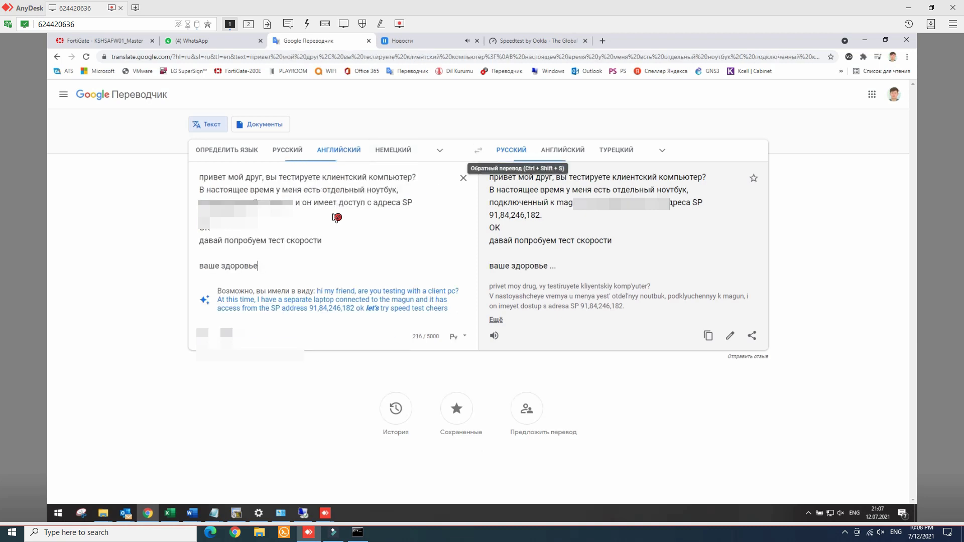
pyautogui.press('Return')
pyautogui.press('Return')
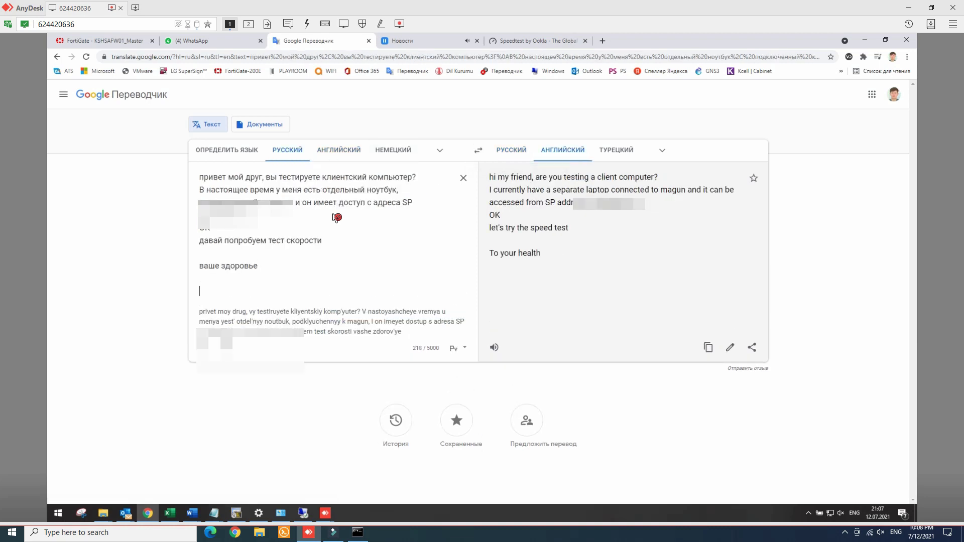
pyautogui.hotkey('alt', 'shift')
pyautogui.write('но я написа')
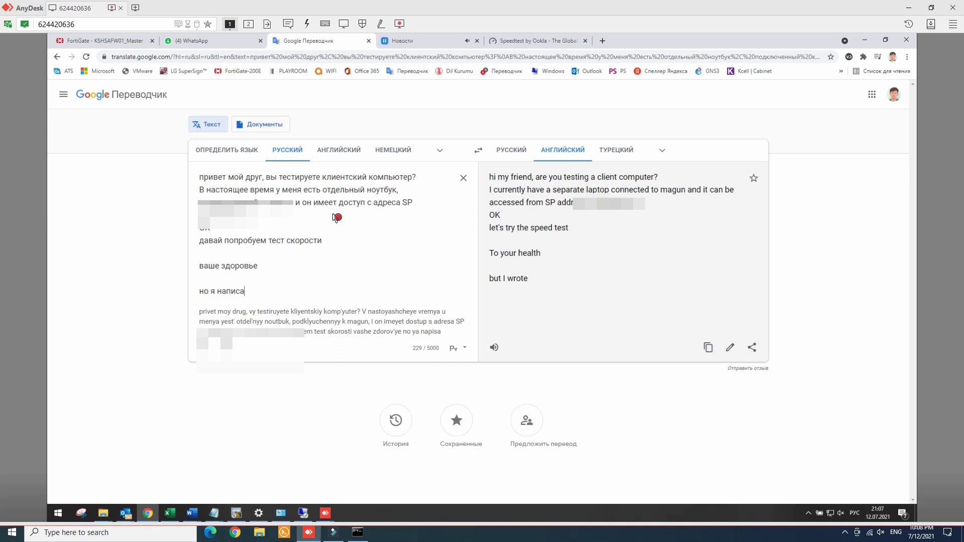
pyautogui.write('л статик ип на')
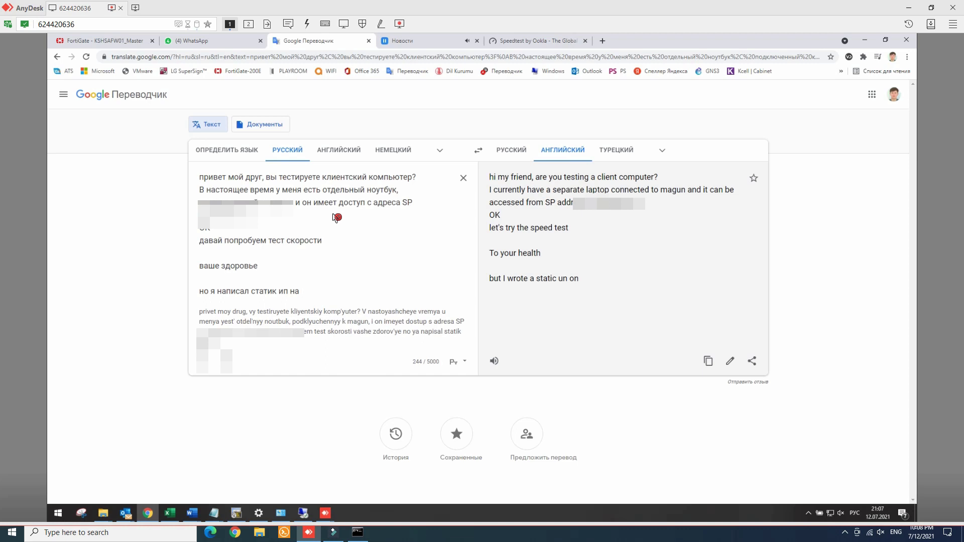
pyautogui.write(' ноутбук 182')
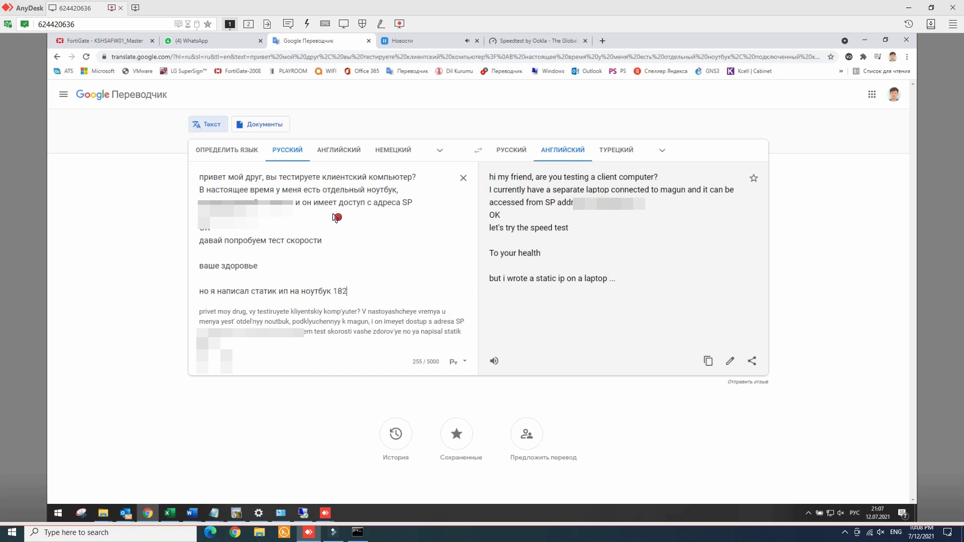
# Add the lines "а здес на сайте показывает мне мой ип 181" and "как это понять," to the Russian source text
pyautogui.press('Return')
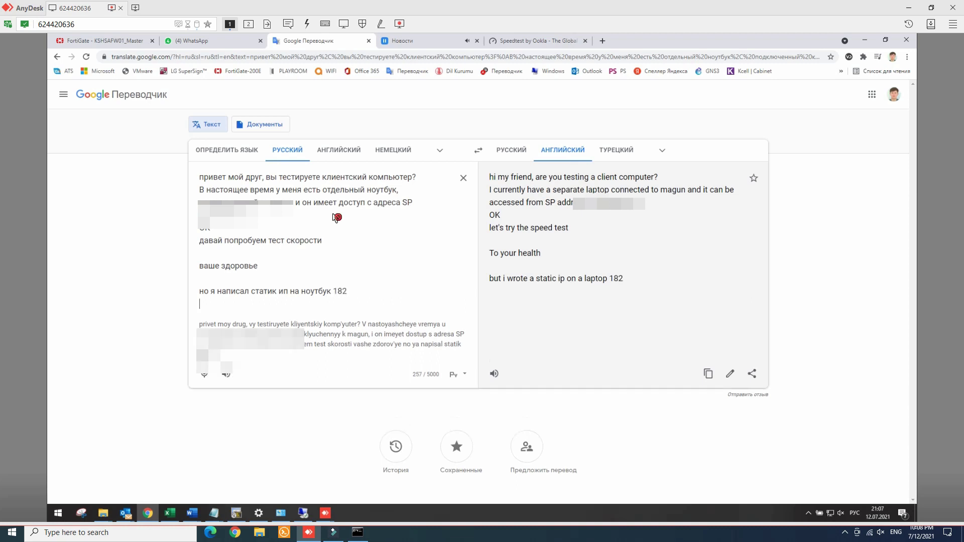
pyautogui.write('а здес на сайте')
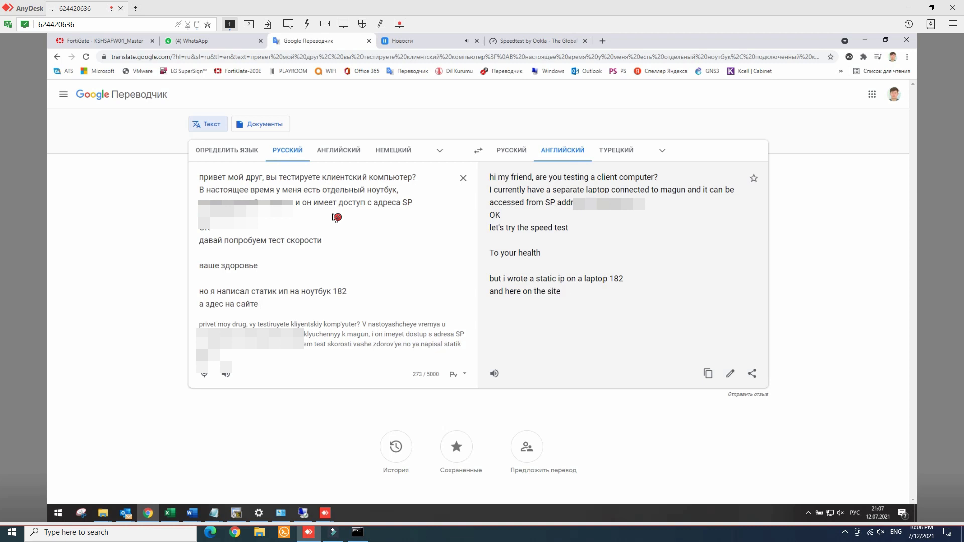
pyautogui.write(' показывает мне')
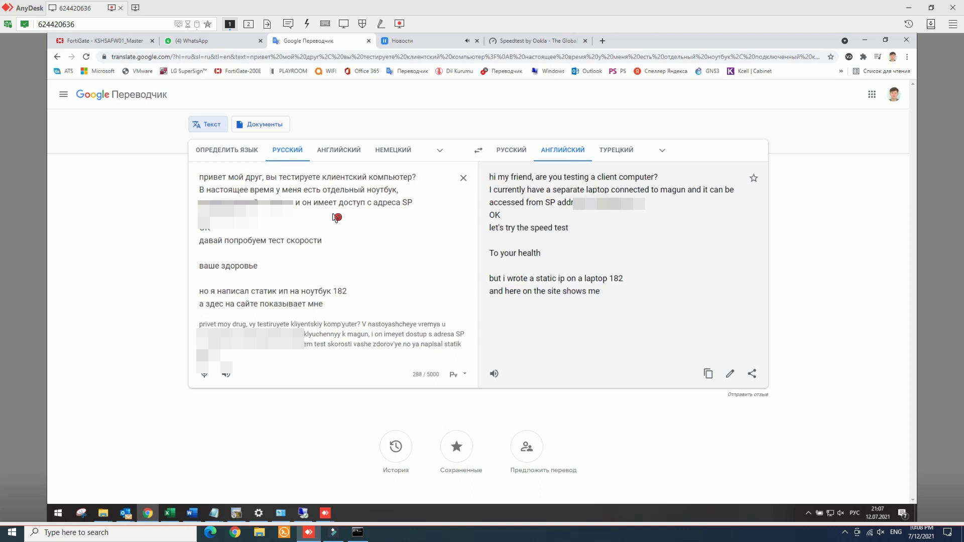
pyautogui.write(' мой ип 181')
pyautogui.press('Return')
pyautogui.write('как ')
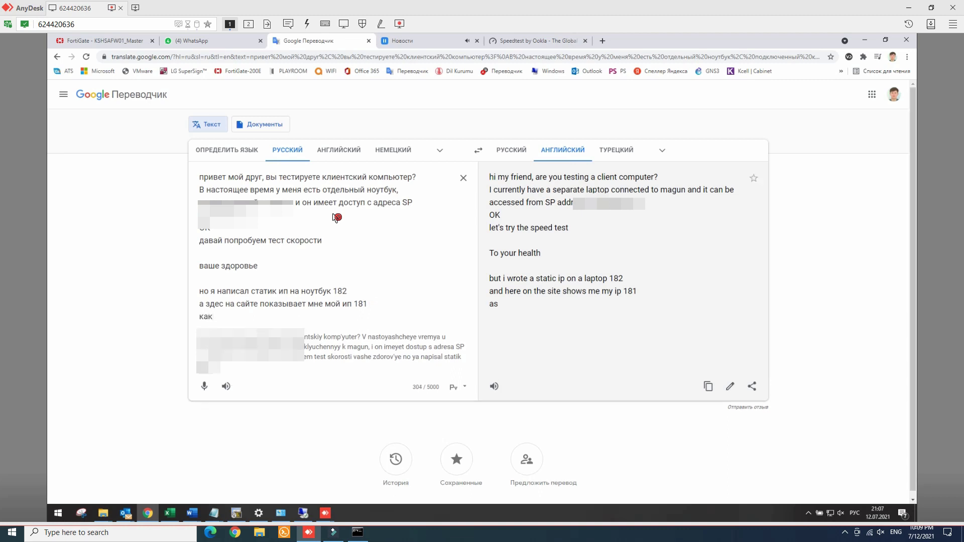
pyautogui.write('это поять,')
pyautogui.write('н')
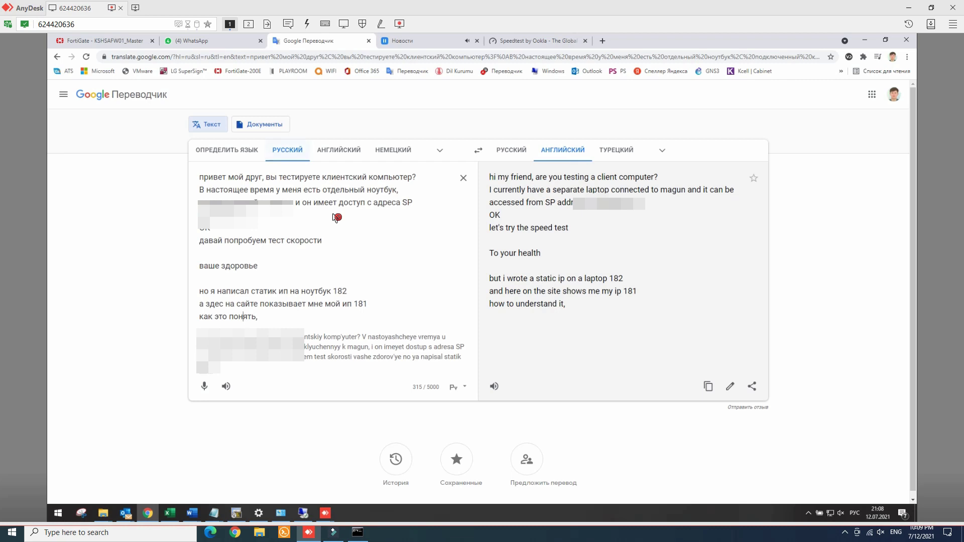
# Switch to the FortiGate page and open the firewall policy list at the Magnum to 500MBPS (wan1) section
pyautogui.hotkey('ctrl', '1')
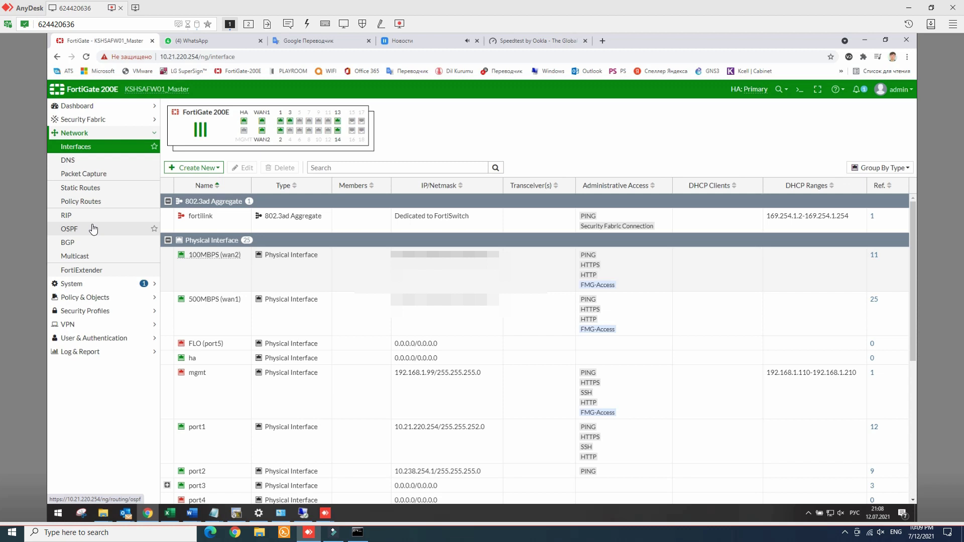
pyautogui.click(105, 297)
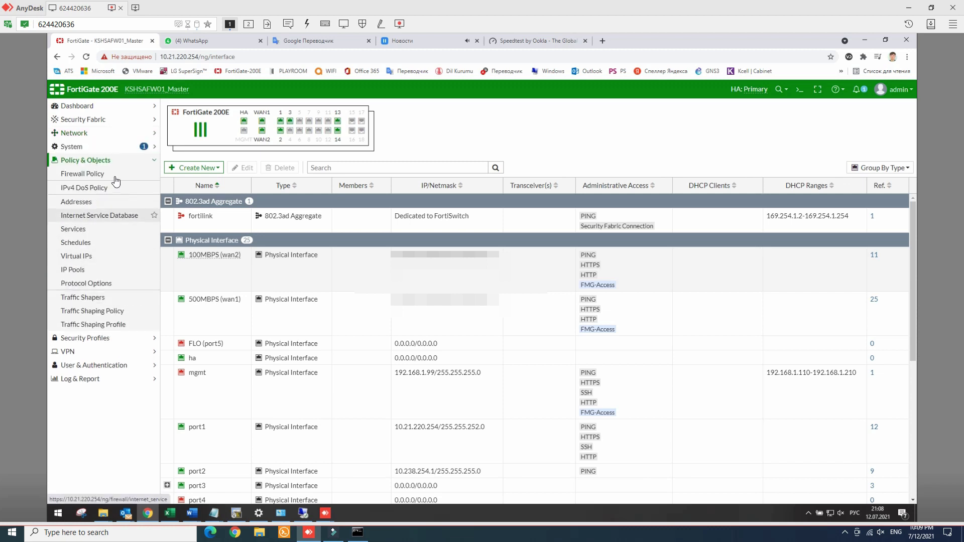
pyautogui.click(87, 174)
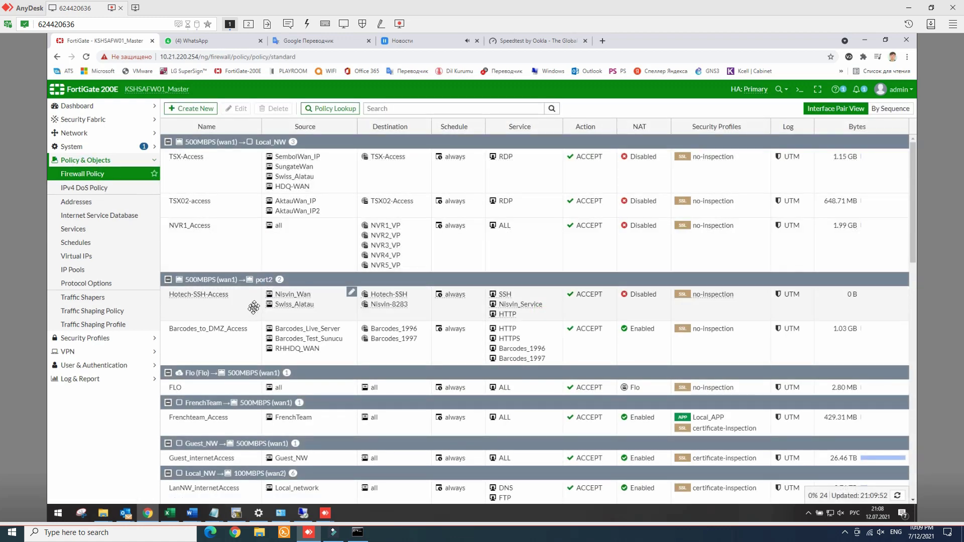
pyautogui.scroll(-2, 243, 384)
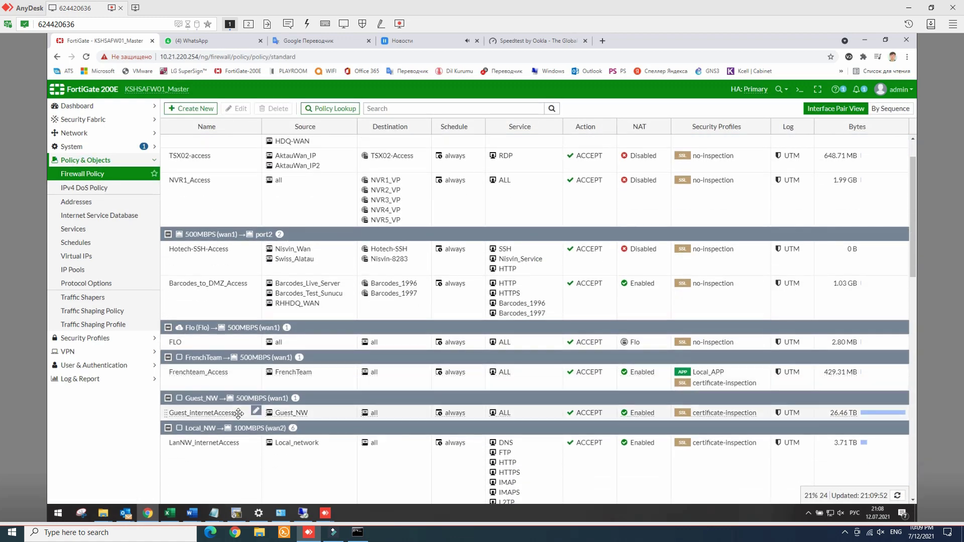
pyautogui.scroll(-2, 244, 399)
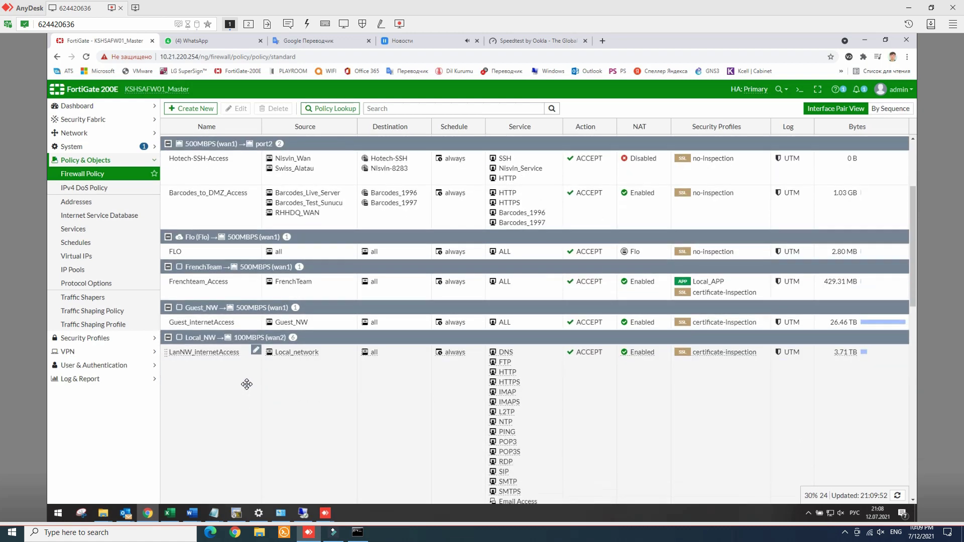
pyautogui.scroll(-4, 246, 384)
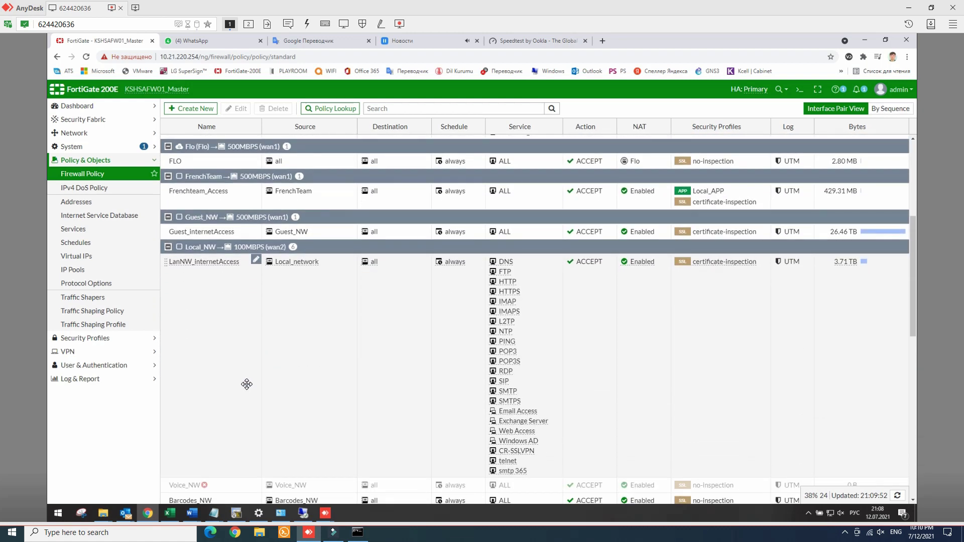
pyautogui.scroll(-4, 246, 384)
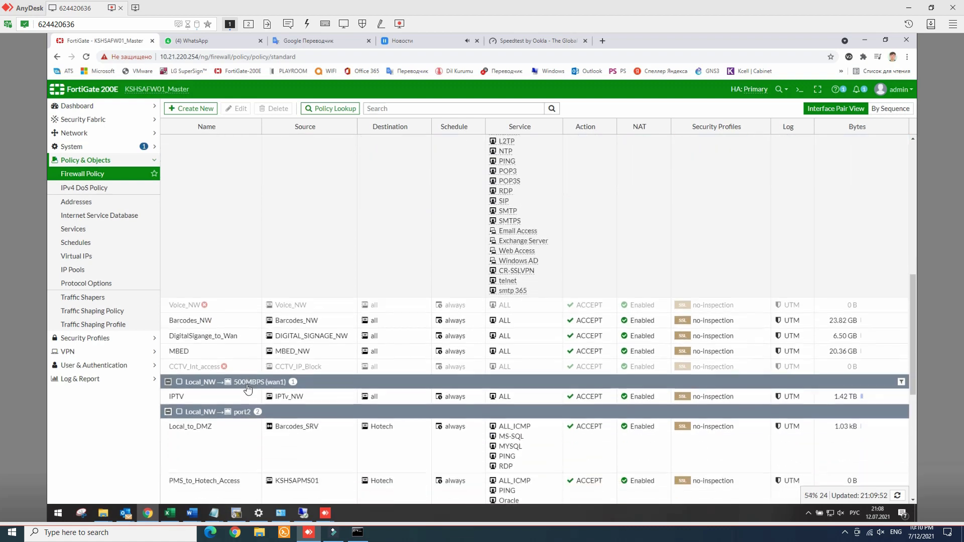
pyautogui.scroll(-4, 248, 388)
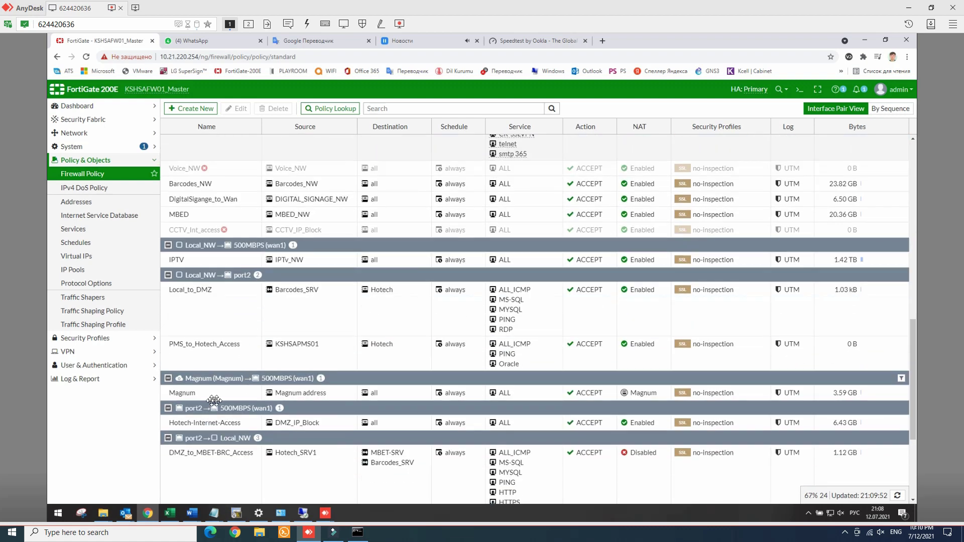
# Disable NAT in the Magnum firewall policy and save the policy
pyautogui.click(236, 392)
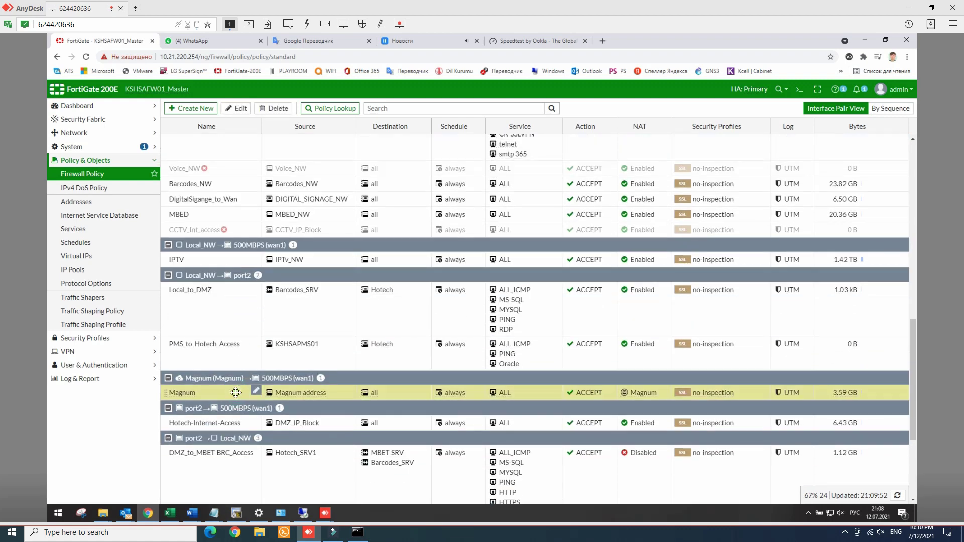
pyautogui.click(240, 109)
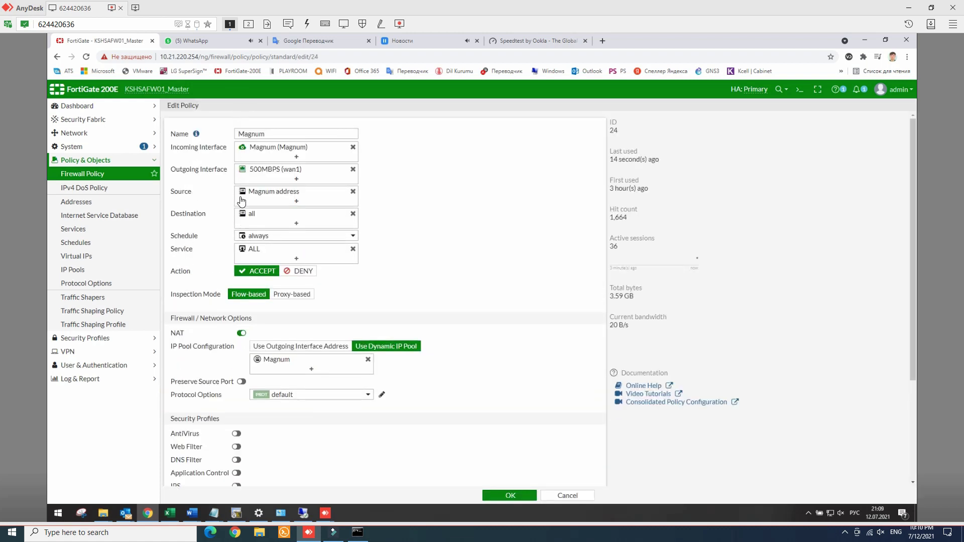
pyautogui.click(240, 333)
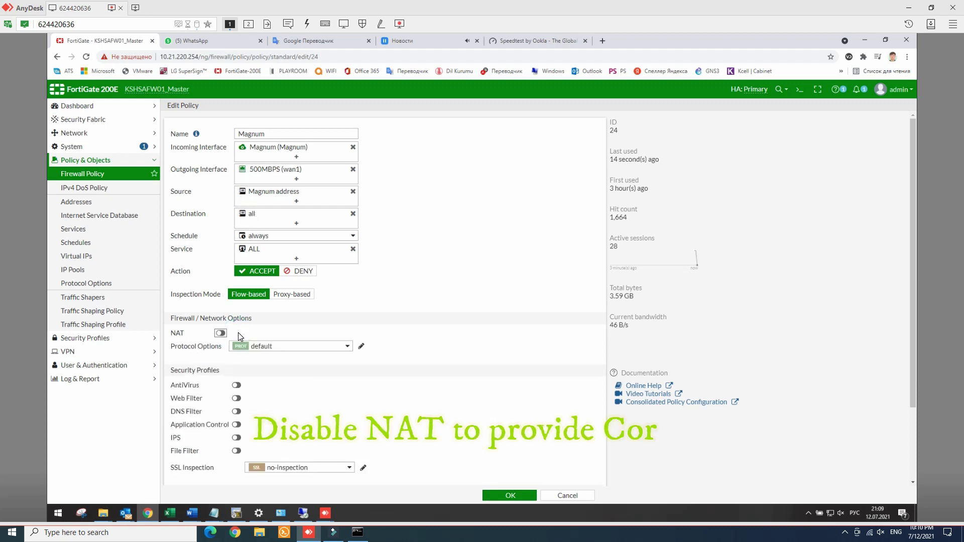
pyautogui.click(510, 496)
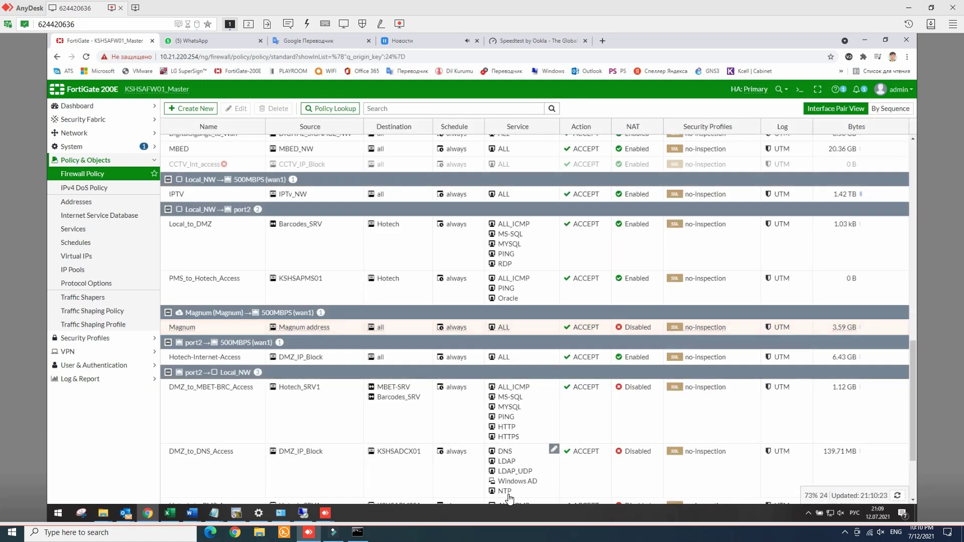
# Return to Google Translate, reverse the translation to English–Russian and add the line "try again?" at the end of the source text
pyautogui.click(326, 41)
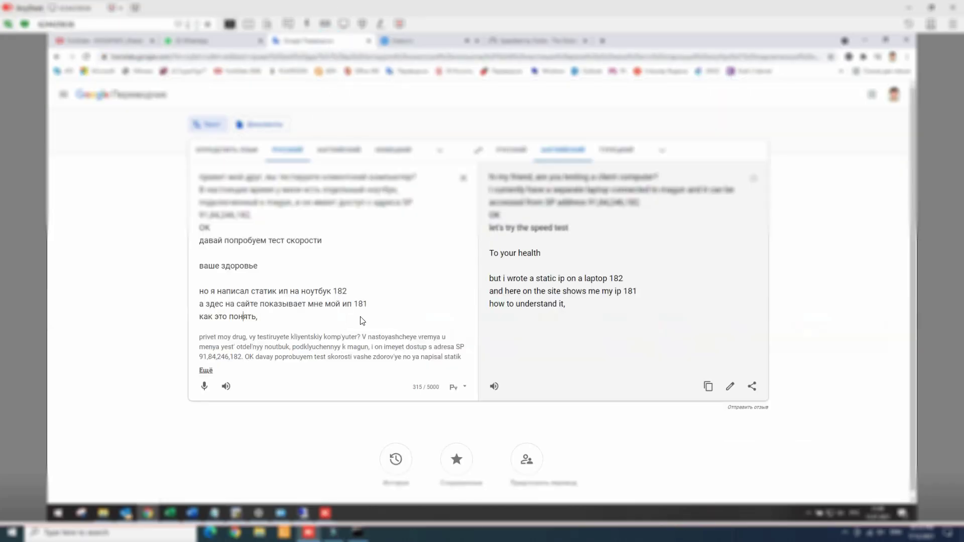
pyautogui.click(478, 152)
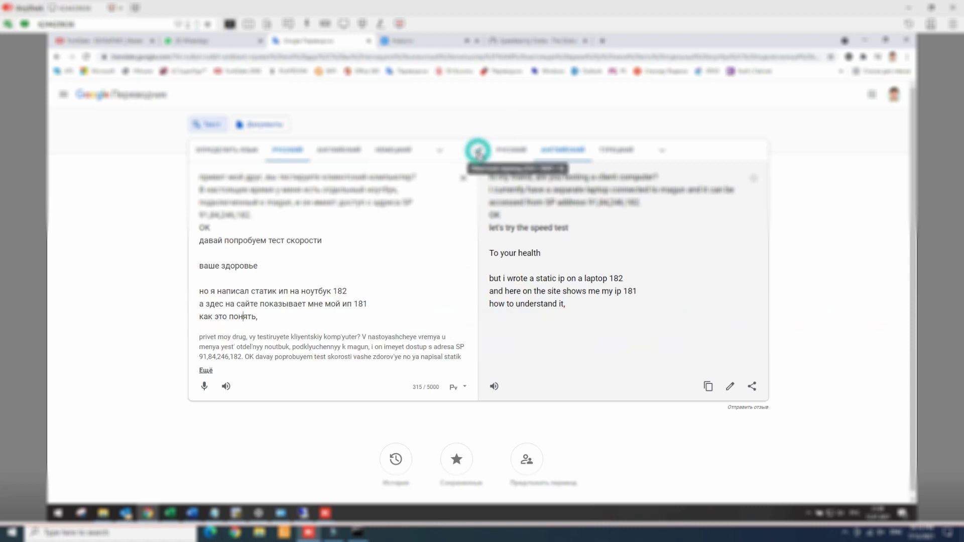
pyautogui.click(291, 301)
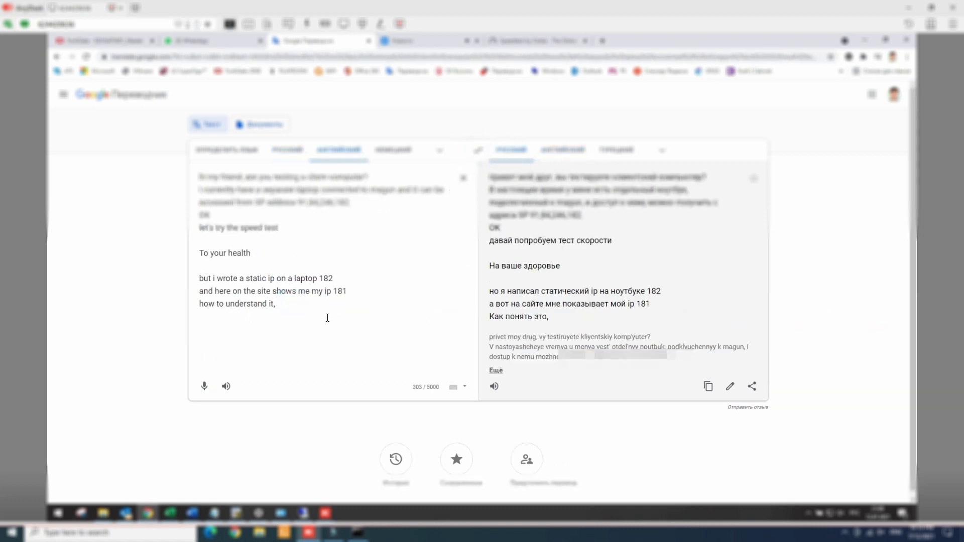
pyautogui.press('Return')
pyautogui.write('try ')
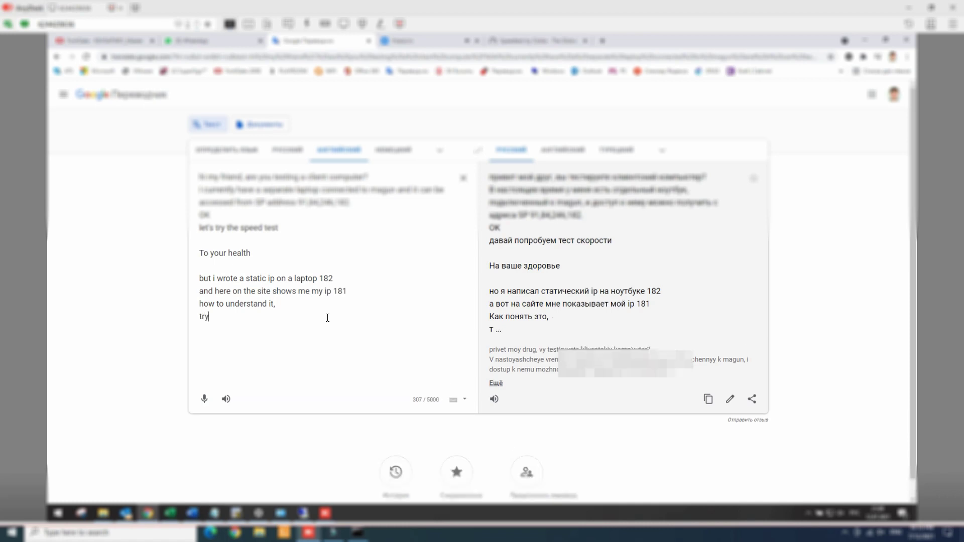
pyautogui.write('again?')
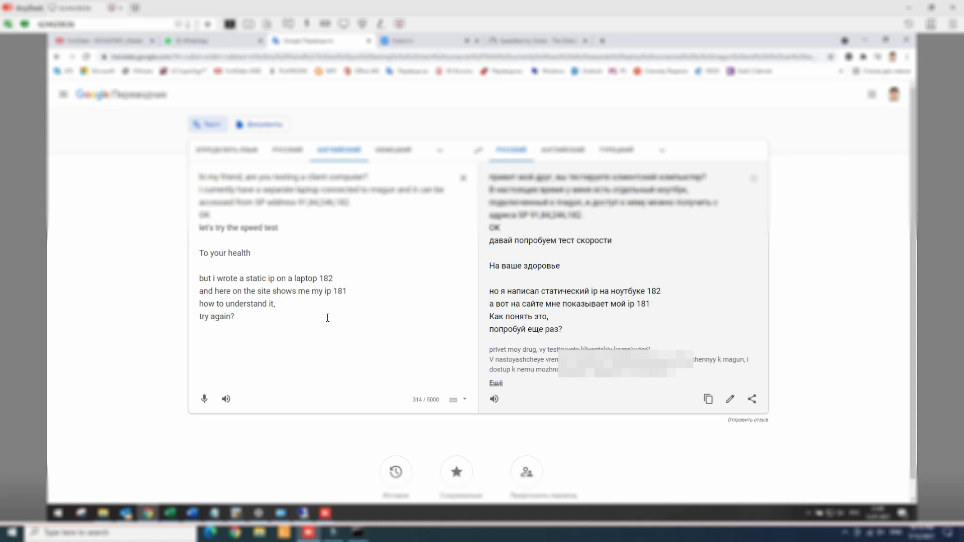
# Switch to the local Chrome browser, search for "whatsapp web" and open WhatsApp Web from the results
pyautogui.moveTo(237, 534)
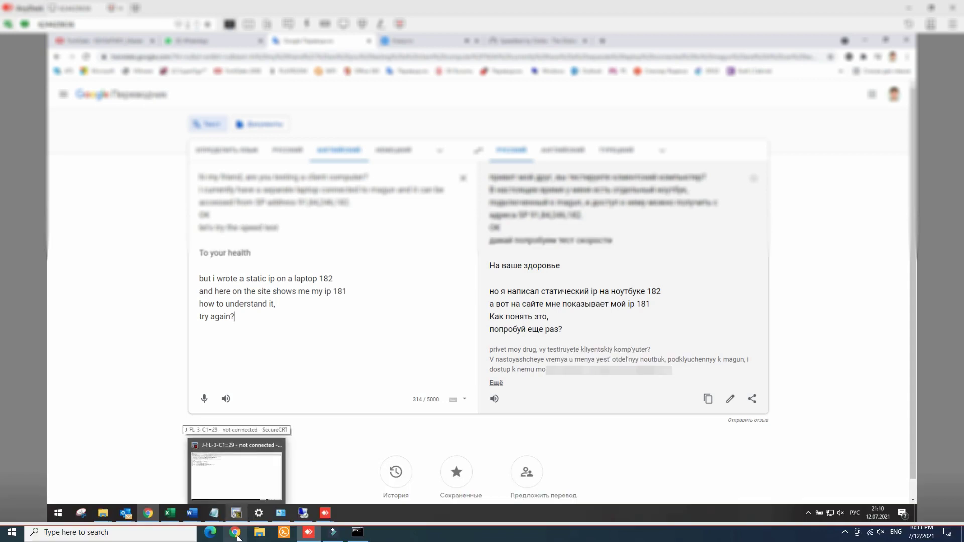
pyautogui.click(237, 536)
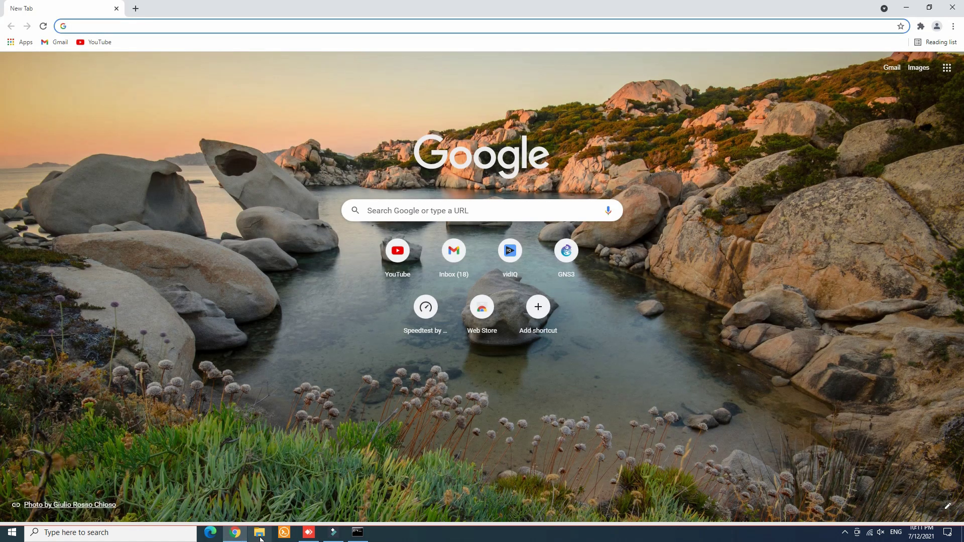
pyautogui.write('what')
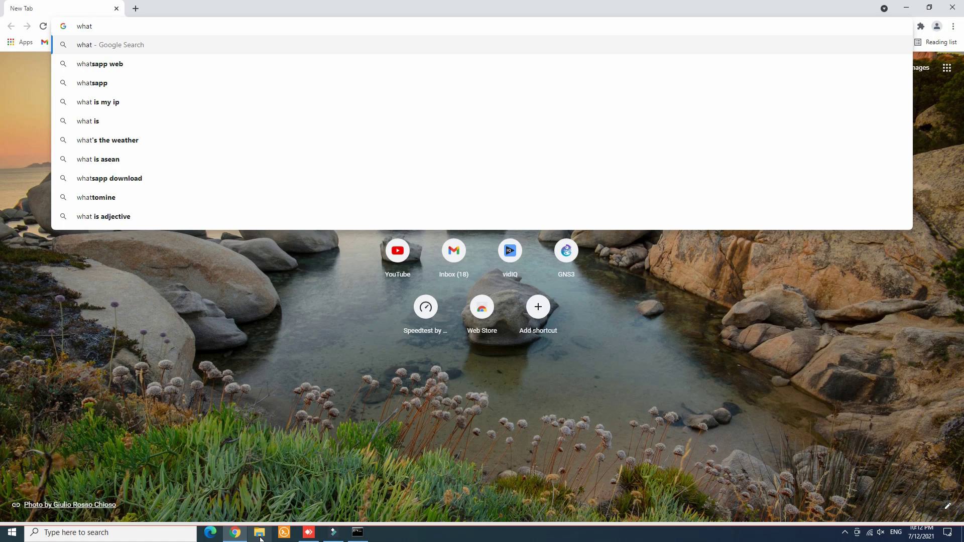
pyautogui.press('Down')
pyautogui.press('Return')
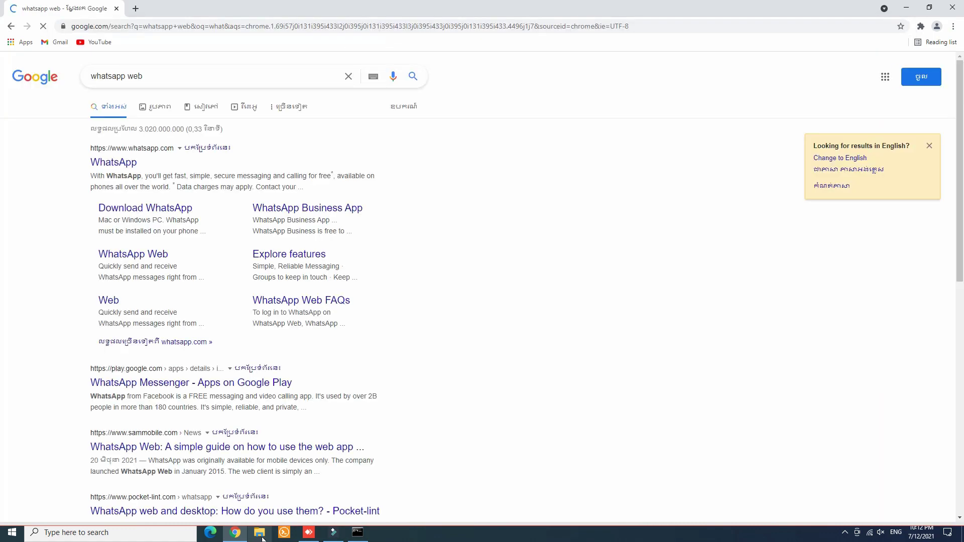
pyautogui.click(137, 256)
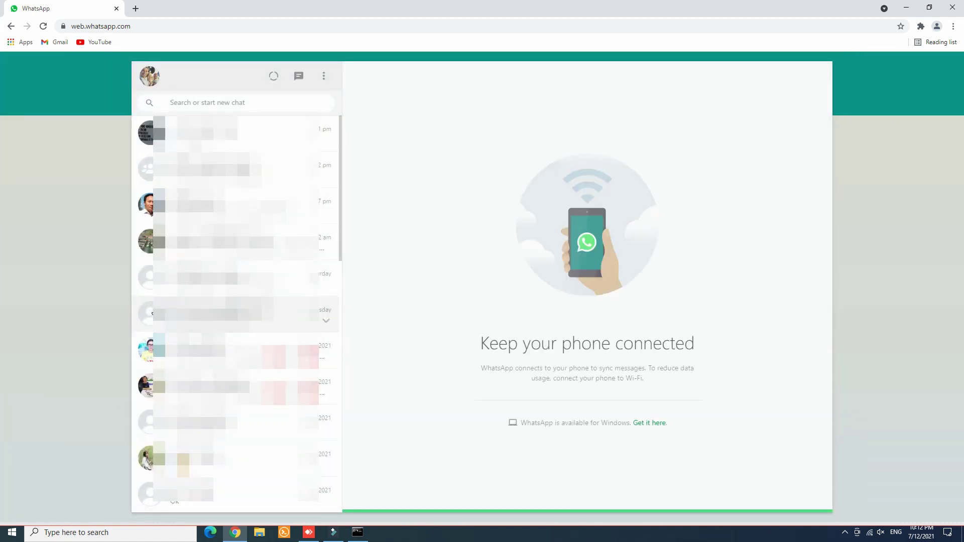
# Play the speed test video in the most recent WhatsApp chat, close it and return to the remote desktop session
pyautogui.click(238, 129)
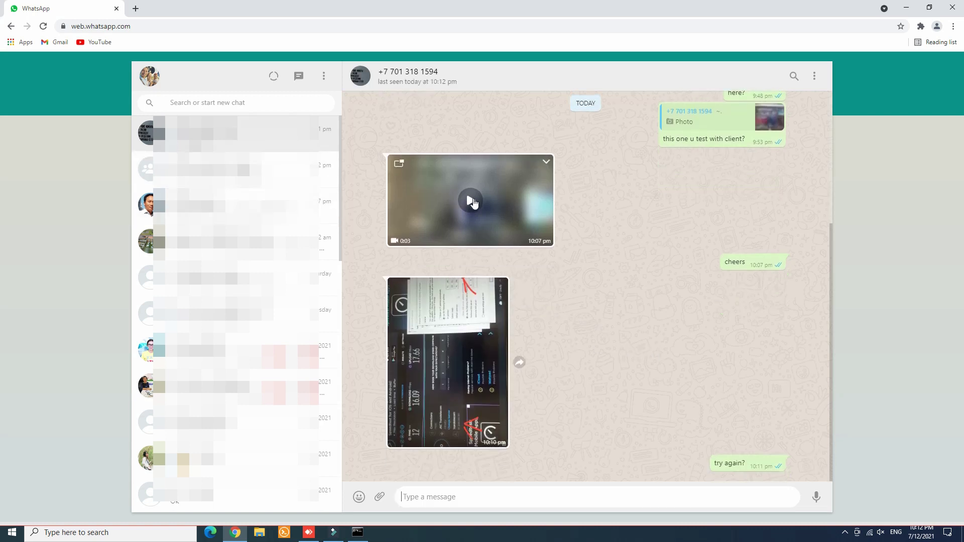
pyautogui.click(471, 201)
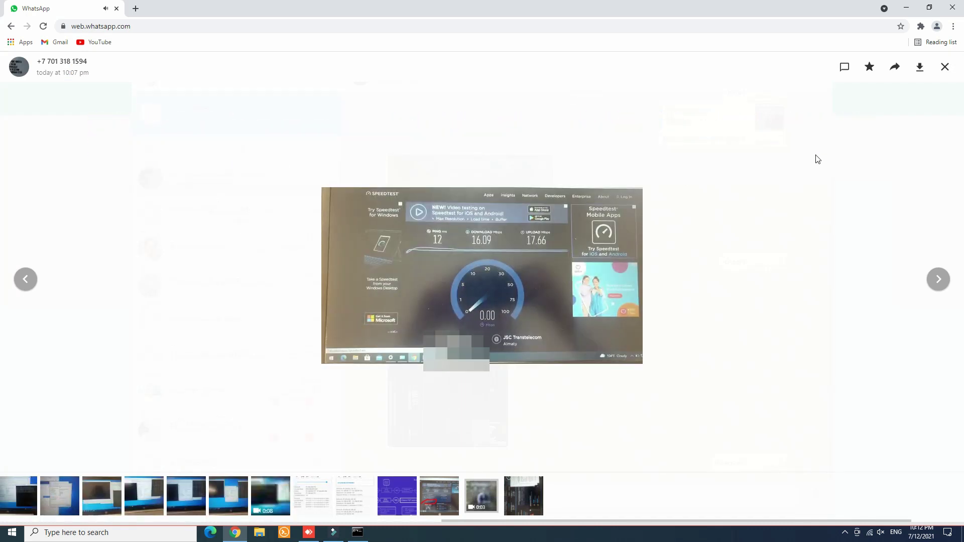
pyautogui.click(943, 69)
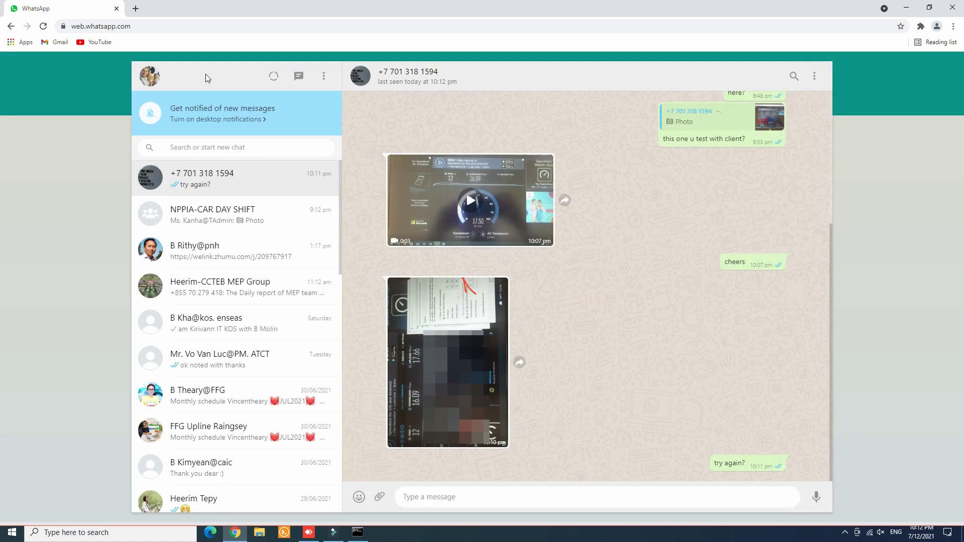
pyautogui.click(906, 10)
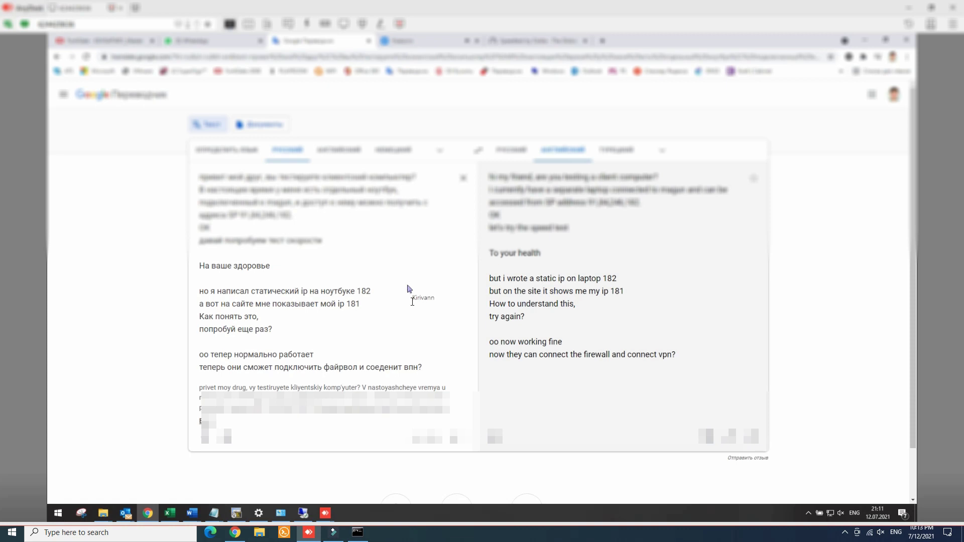
# Reverse the translation to English–Russian and add the line "so now show 182" below the VPN question
pyautogui.click(479, 151)
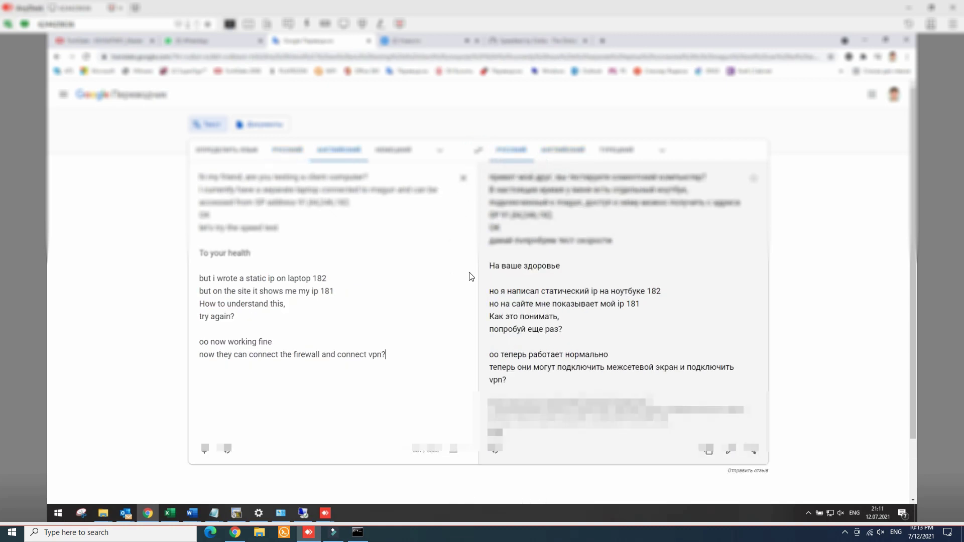
pyautogui.press('Return')
pyautogui.write('sh')
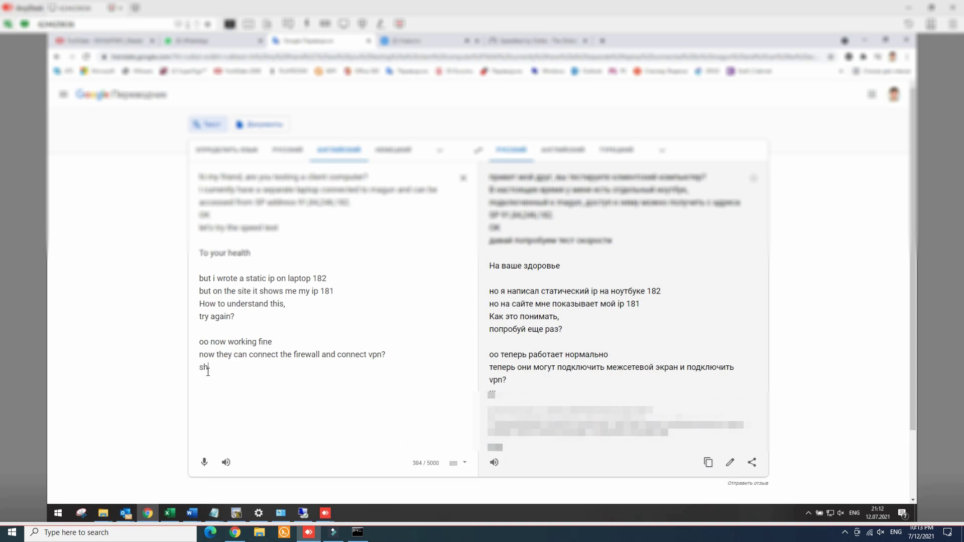
pyautogui.press('BackSpace')
pyautogui.write('o now')
pyautogui.write('sh')
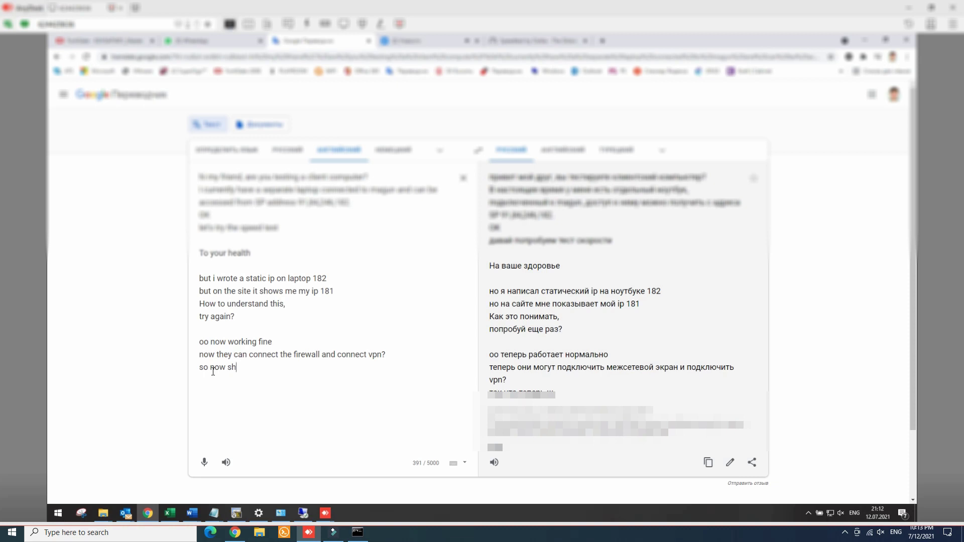
pyautogui.write('ow 182')
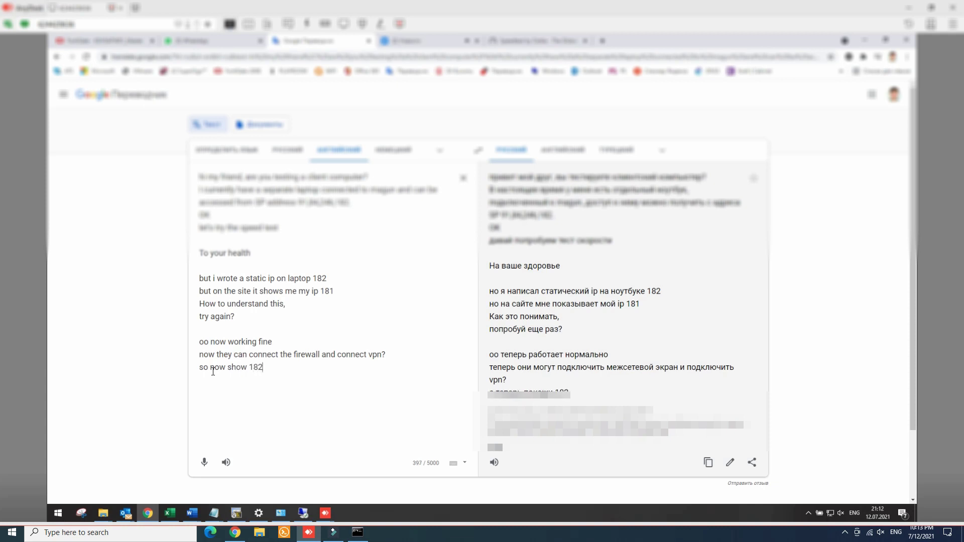
# Complete the last source line as "so now show 182?" and ping 91.246.84.182 again from the local command prompt
pyautogui.write('?')
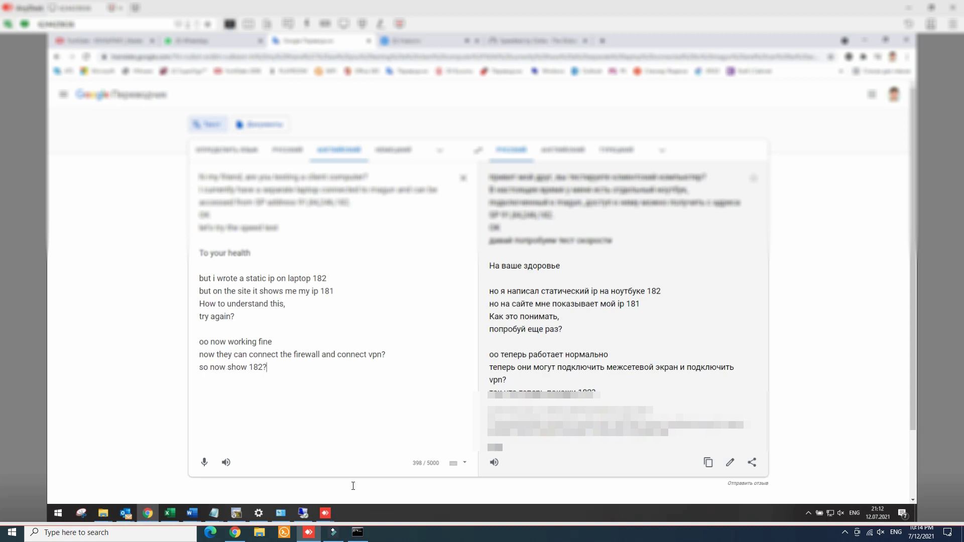
pyautogui.click(357, 532)
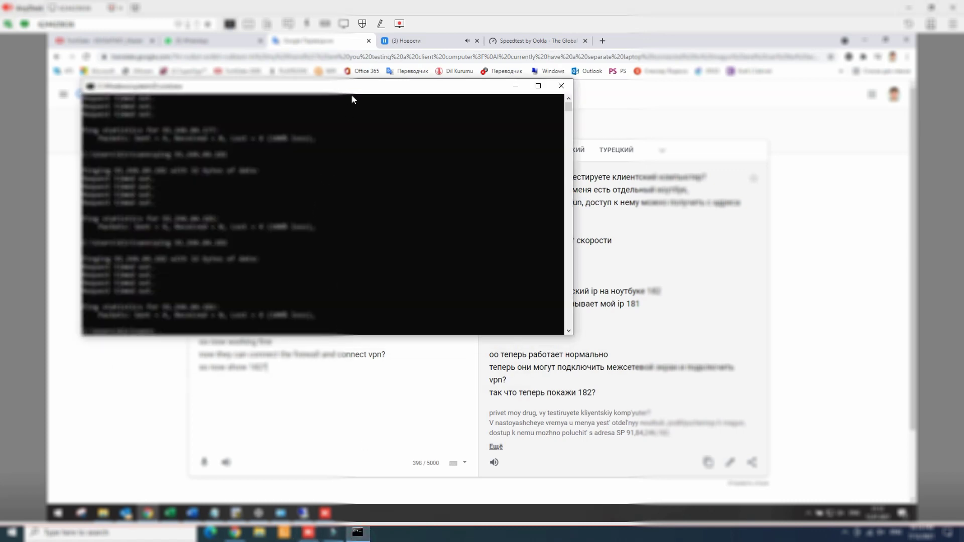
pyautogui.moveTo(361, 90); pyautogui.dragTo(495, 149)
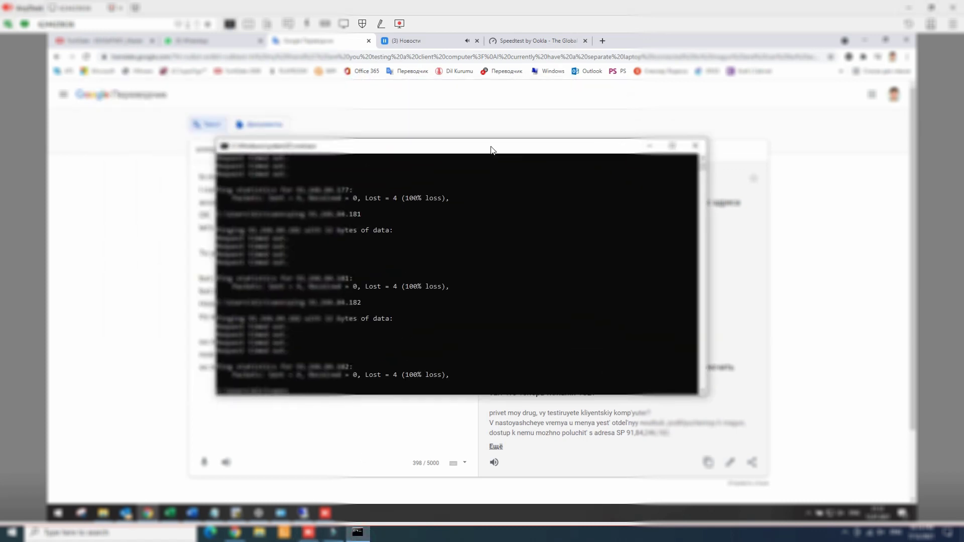
pyautogui.press('Up')
pyautogui.press('Return')
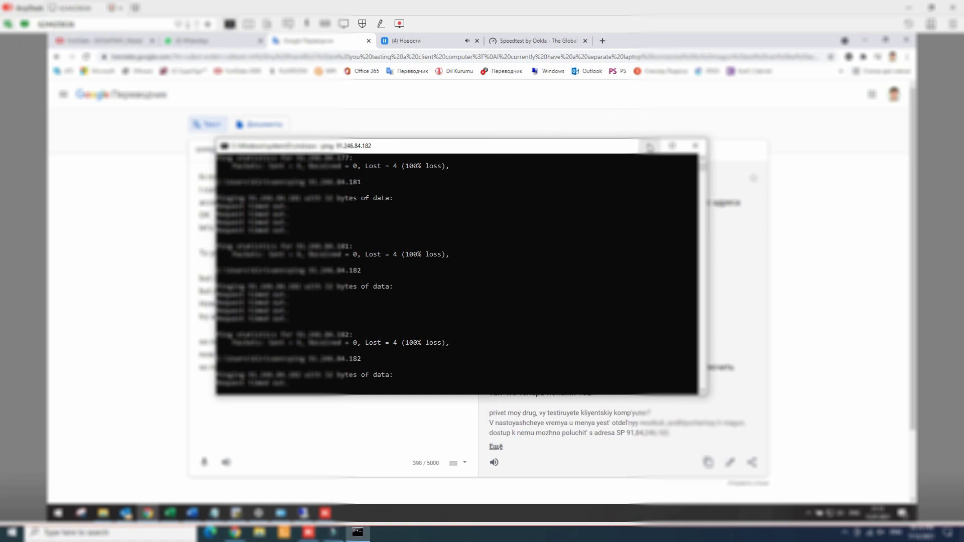
pyautogui.click(650, 147)
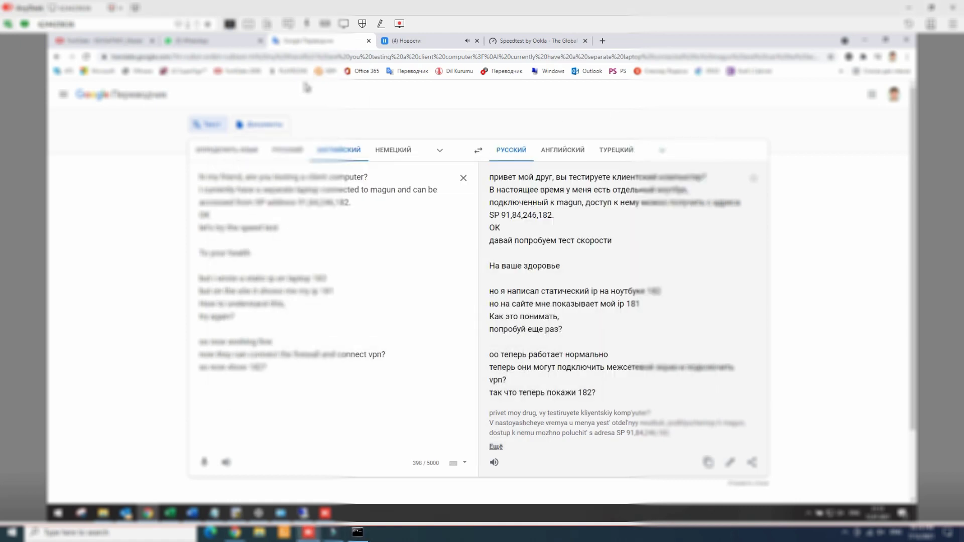
# Switch to WhatsApp Web in the local Chrome browser, view the newest photo in the open chat and close it
pyautogui.click(235, 532)
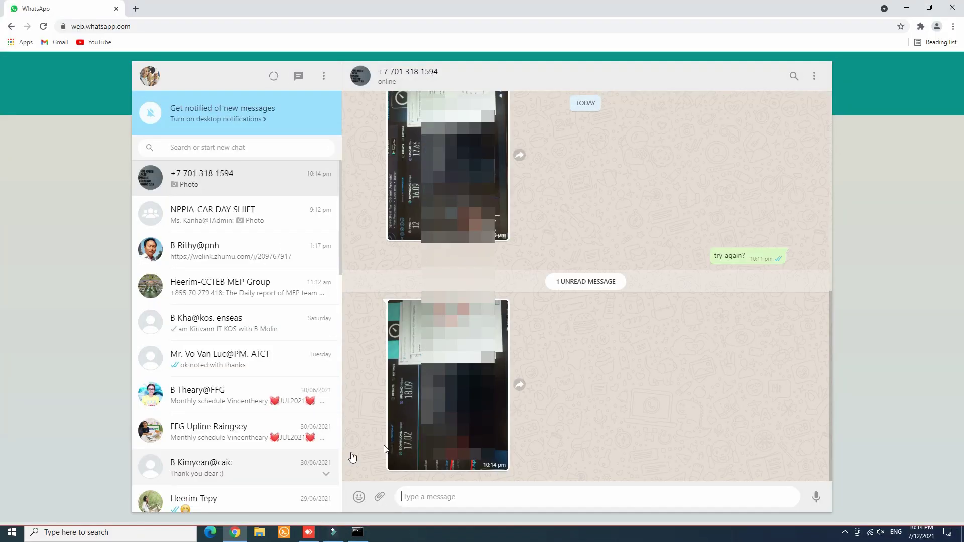
pyautogui.click(397, 437)
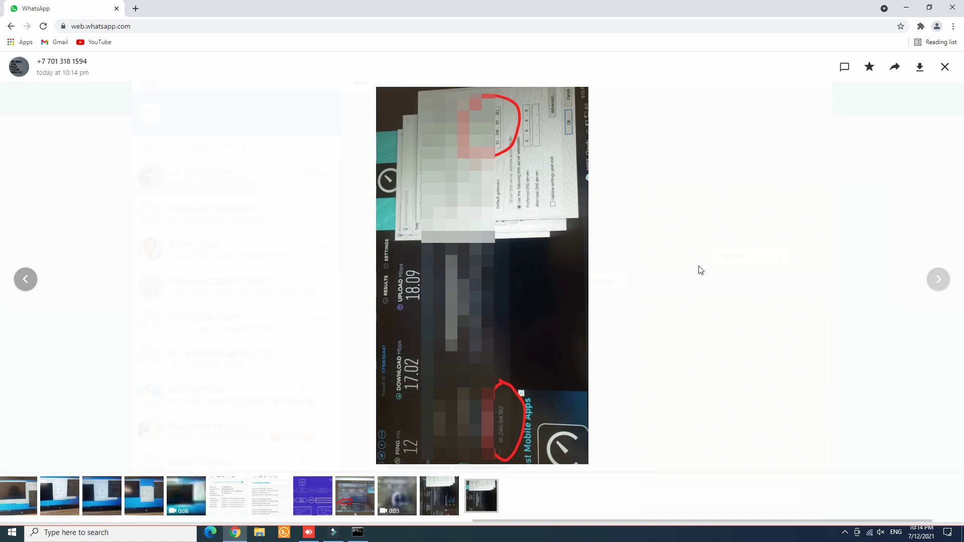
pyautogui.click(944, 67)
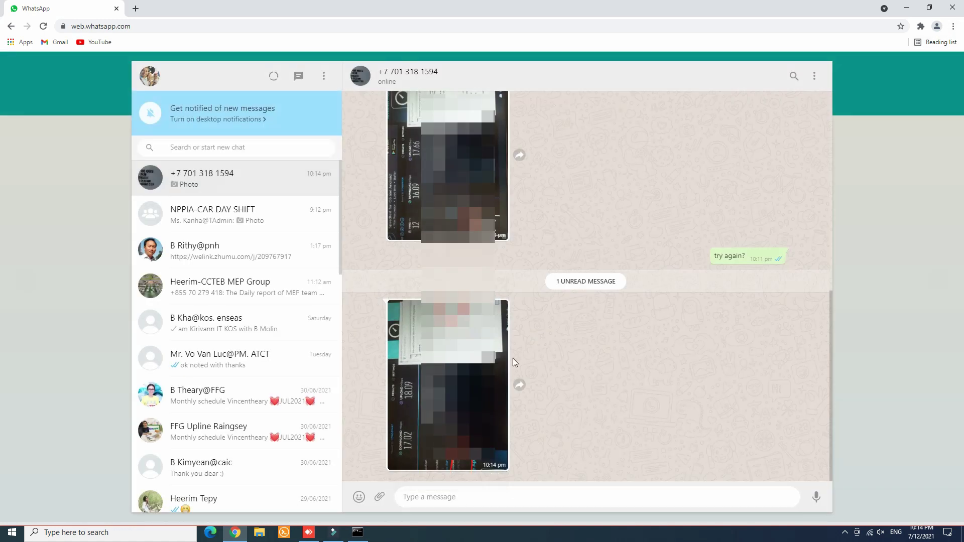
# Send the reply "cheers" in the open chat and return to the remote desktop session
pyautogui.click(459, 497)
pyautogui.write('cheers')
pyautogui.press('Return')
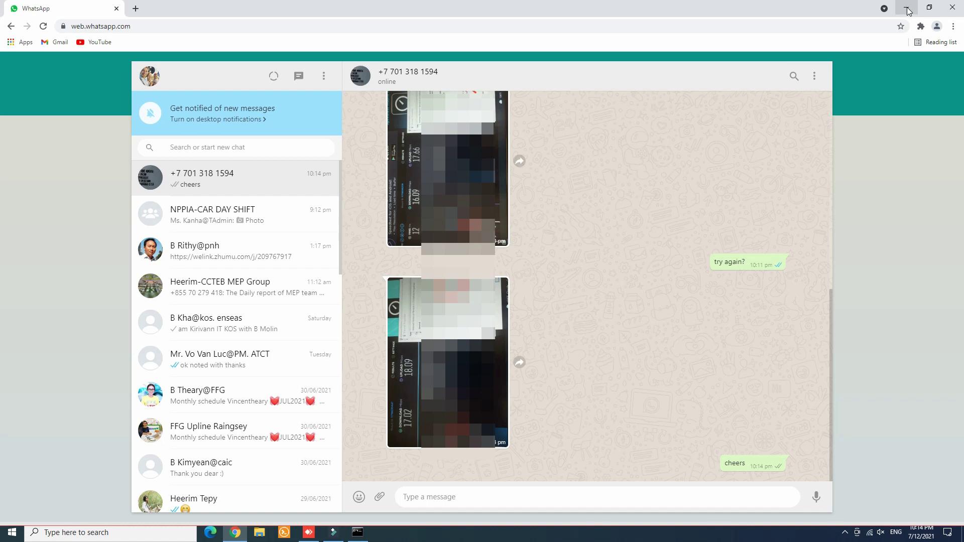
pyautogui.click(907, 10)
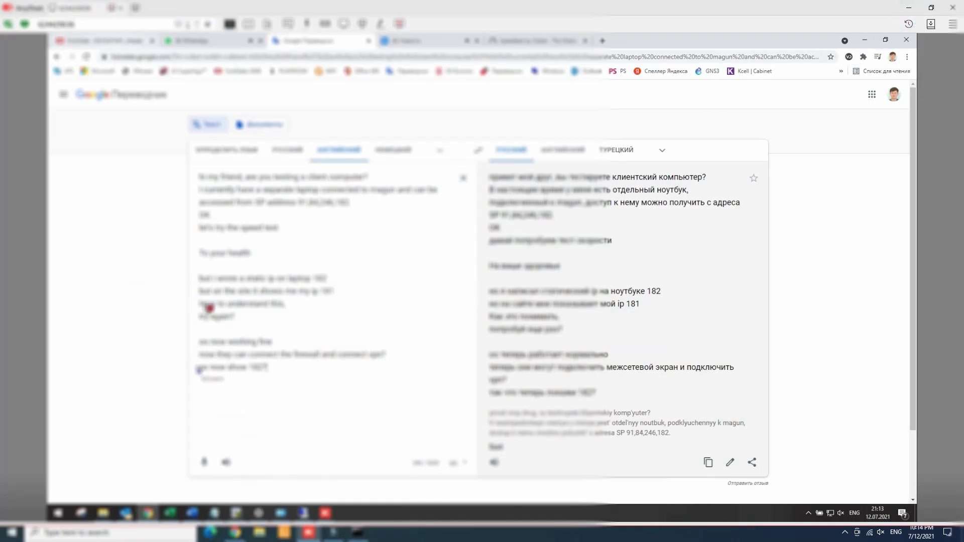
# Return to the FortiGate firewall policies, copy the Magnum policy and paste the copy above it
pyautogui.click(128, 42)
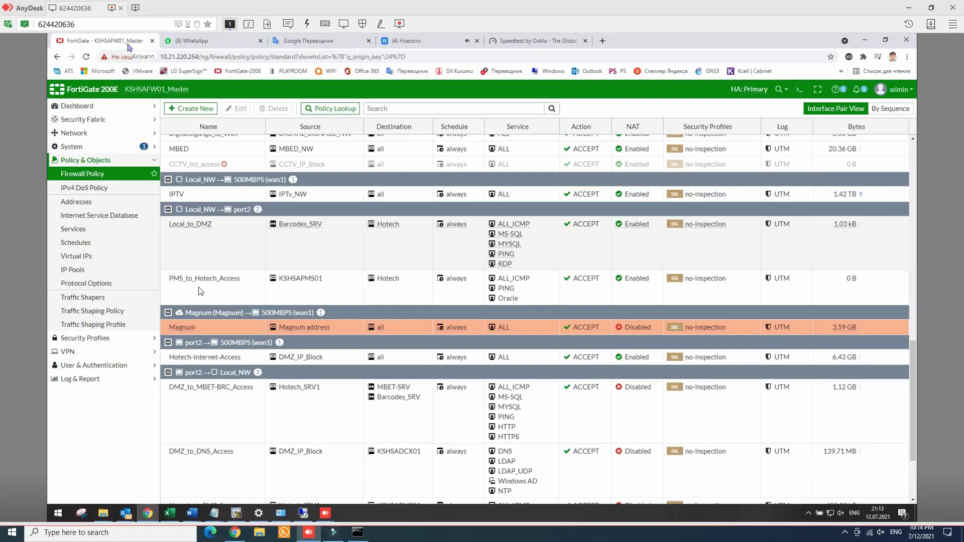
pyautogui.click(235, 326)
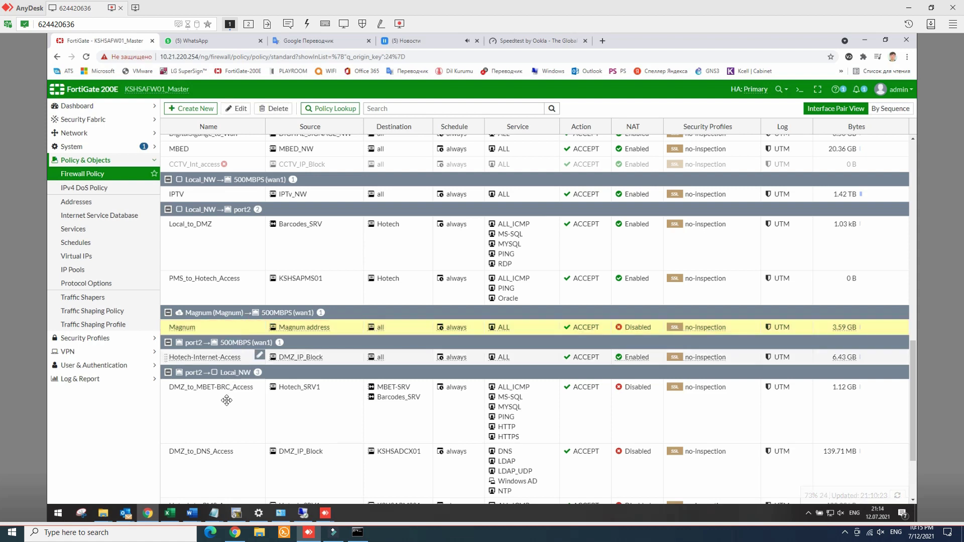
pyautogui.rightClick(235, 327)
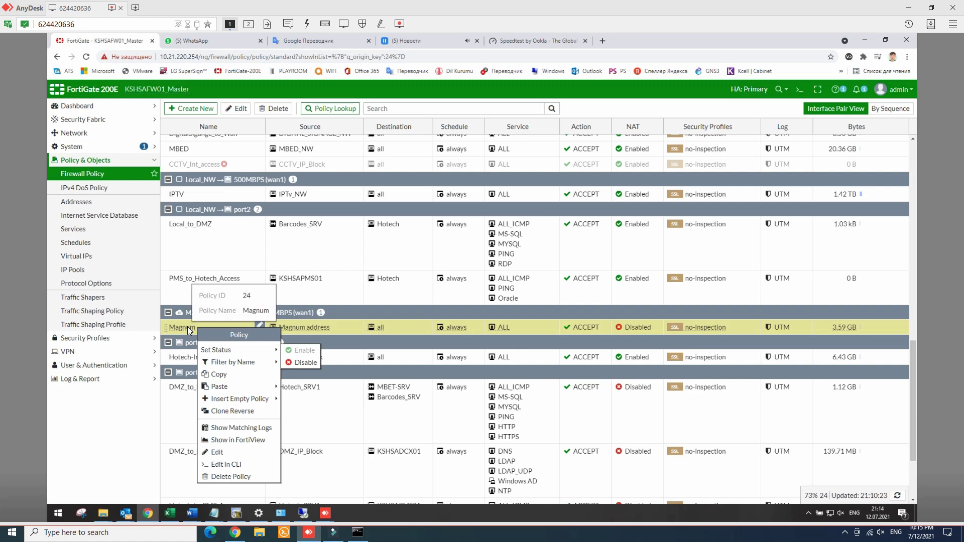
pyautogui.click(224, 377)
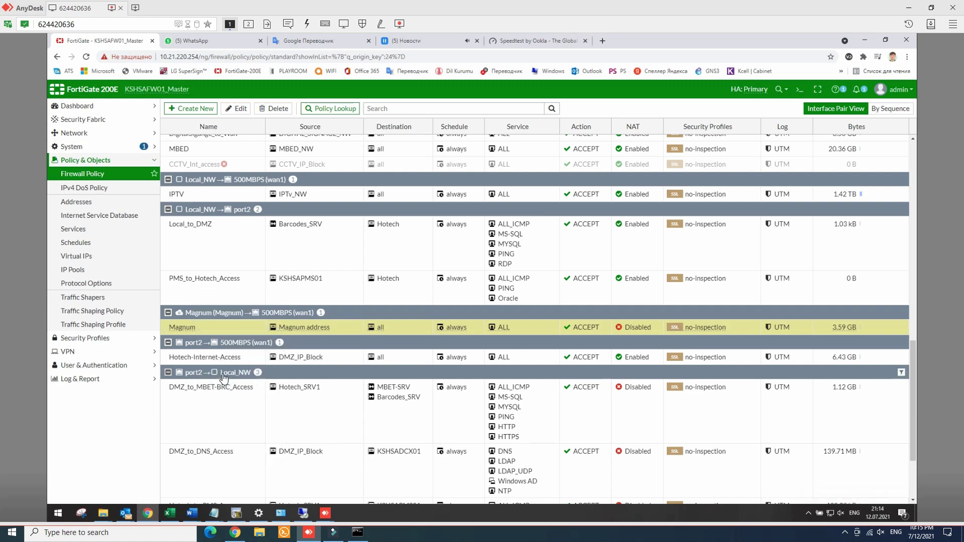
pyautogui.rightClick(204, 329)
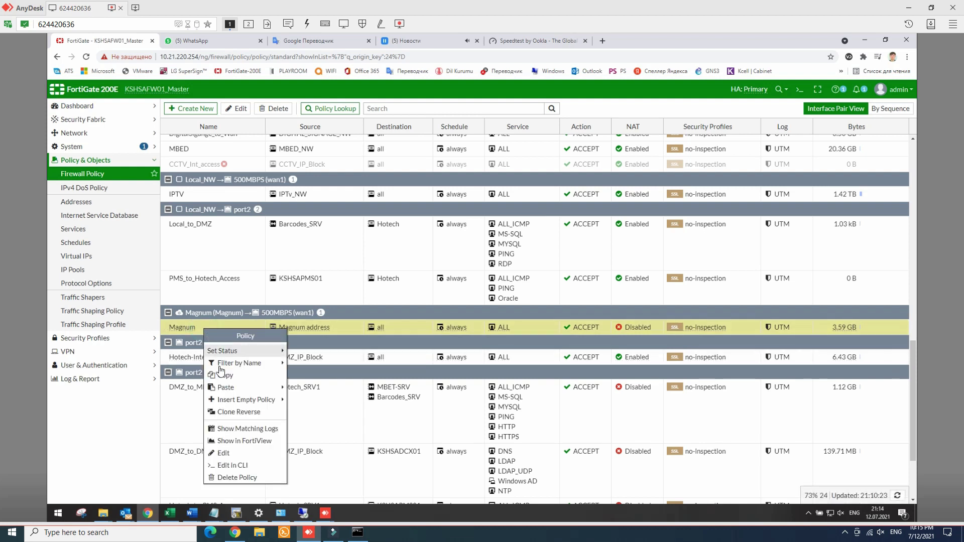
pyautogui.click(226, 392)
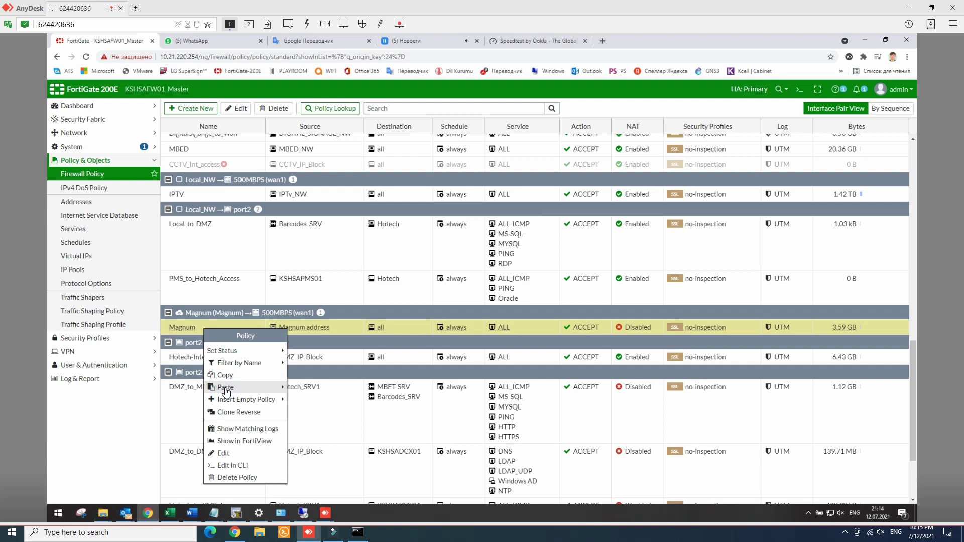
pyautogui.moveTo(275, 390)
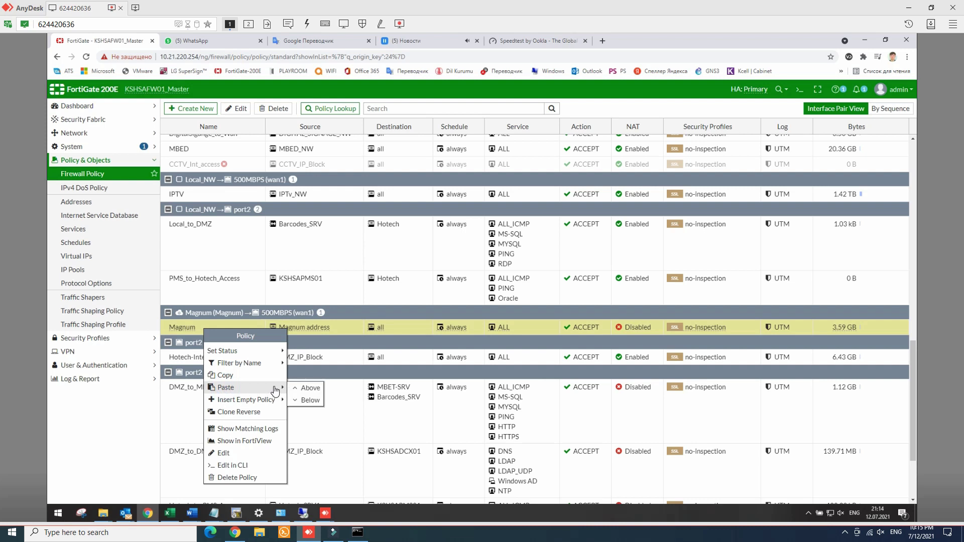
pyautogui.click(306, 389)
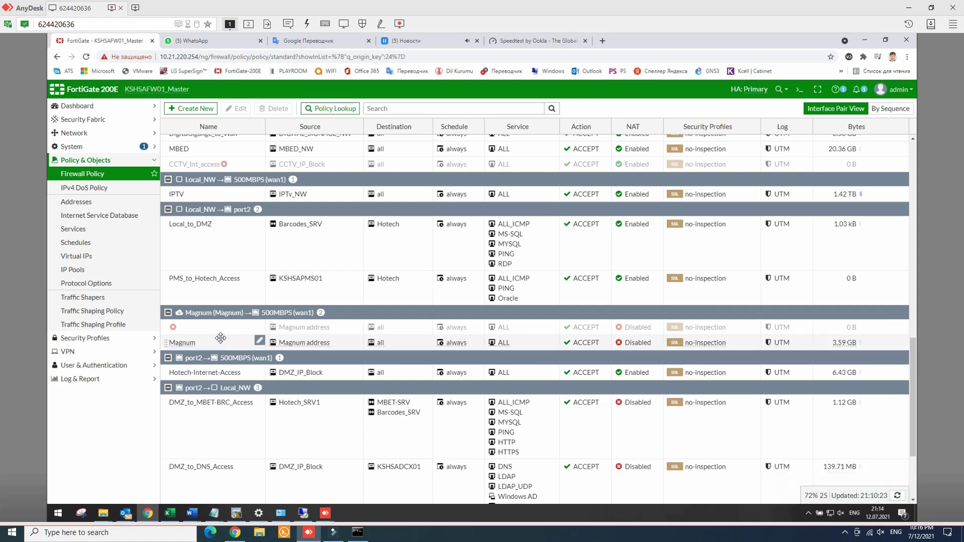
# Open the pasted unnamed policy above Magnum for editing and name it WAN1toMagnum
pyautogui.scroll(5, 237, 311)
pyautogui.scroll(10, 237, 312)
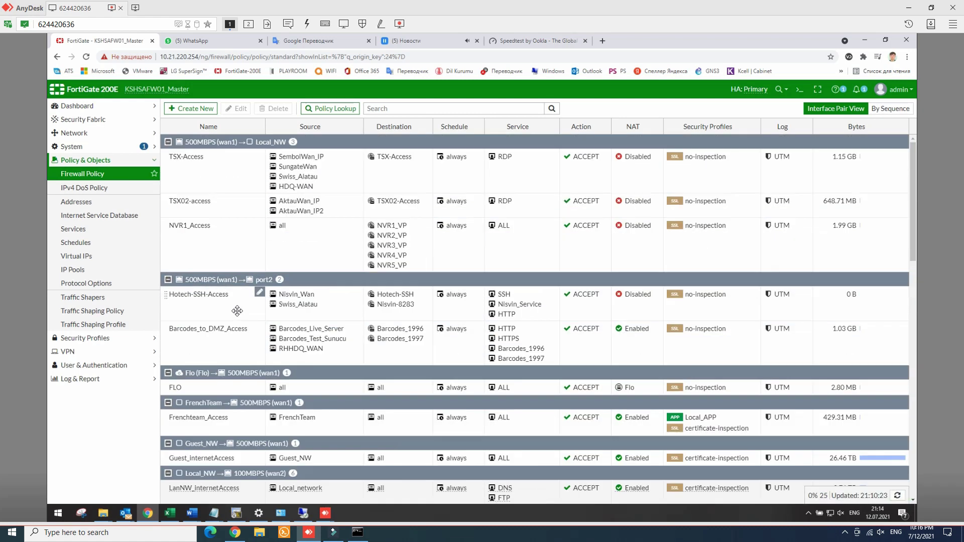
pyautogui.scroll(-3, 226, 321)
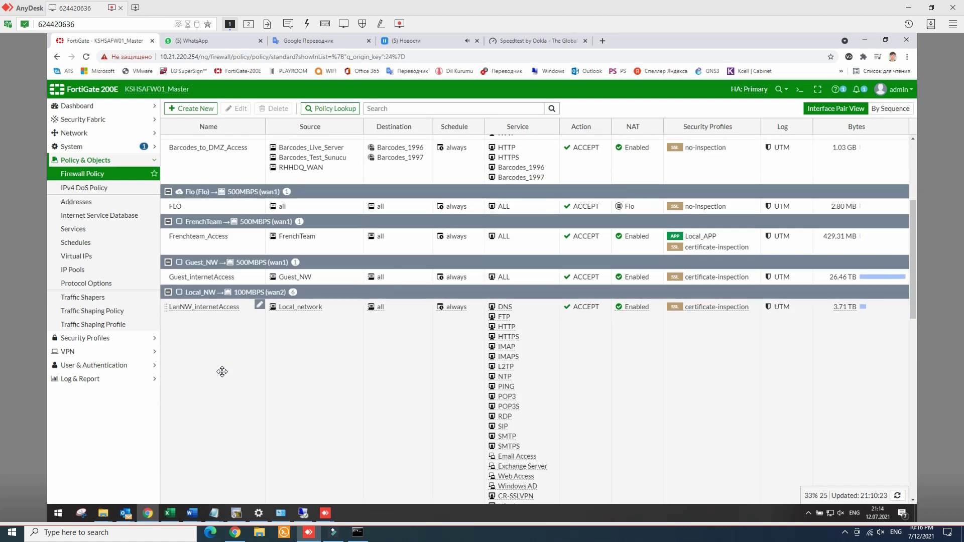
pyautogui.scroll(-2, 223, 374)
pyautogui.scroll(-3, 223, 382)
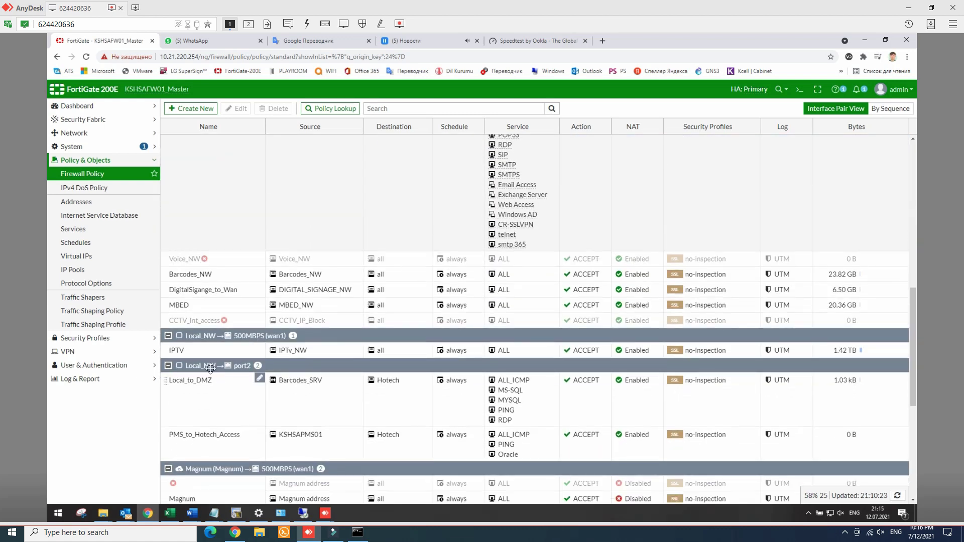
pyautogui.scroll(-3, 206, 396)
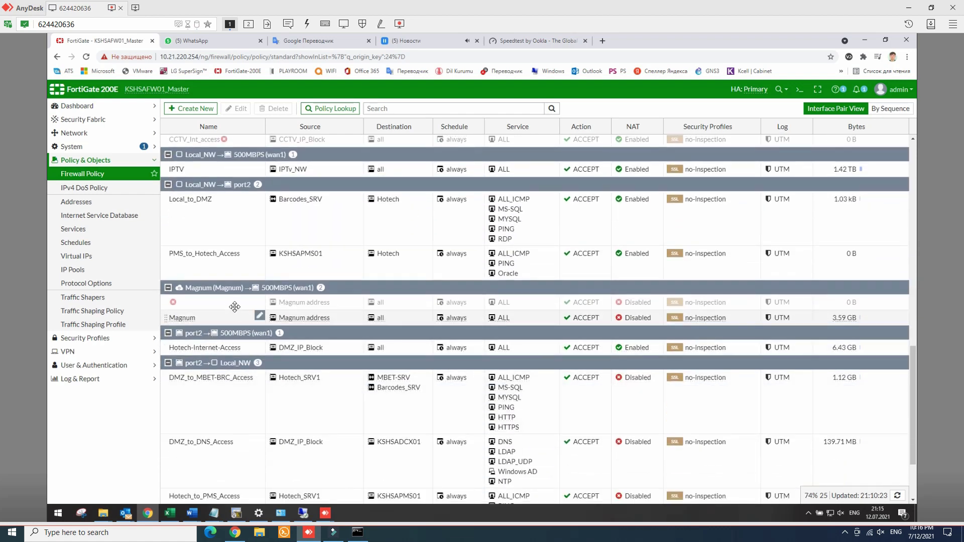
pyautogui.click(219, 302)
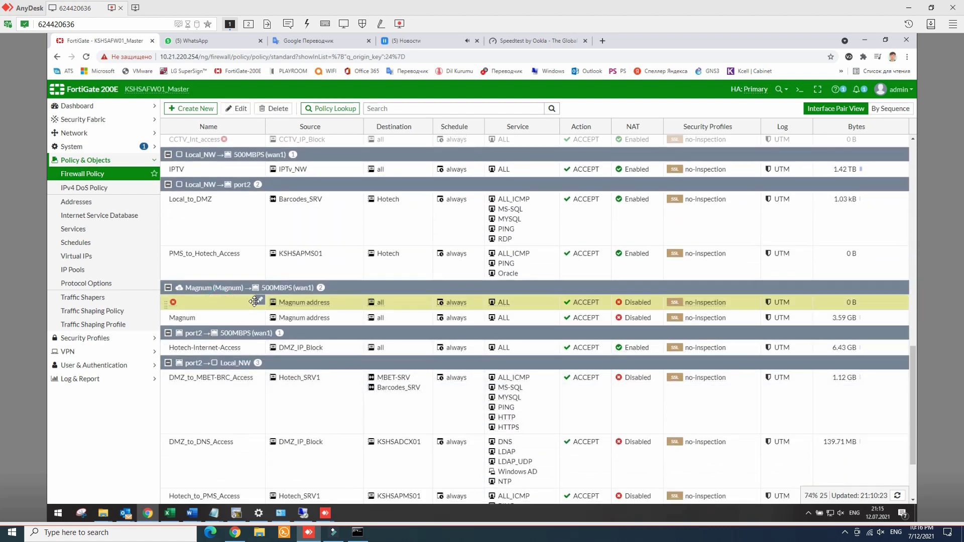
pyautogui.click(238, 113)
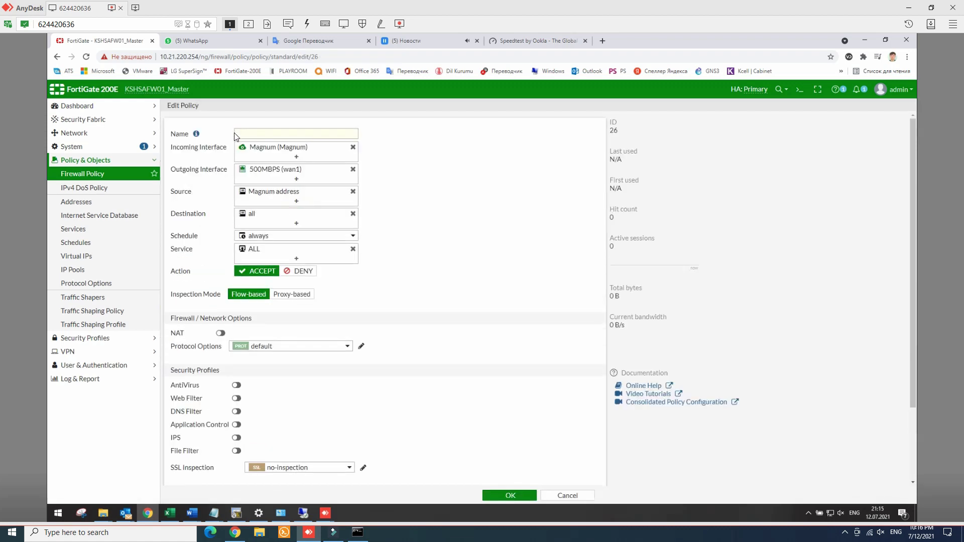
pyautogui.click(255, 133)
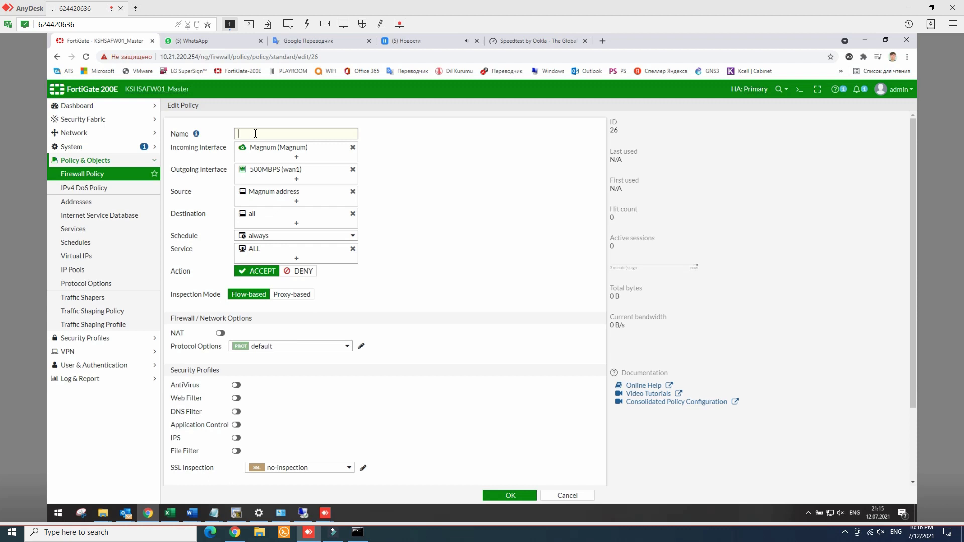
pyautogui.write('Magnum')
pyautogui.press('BackSpace')
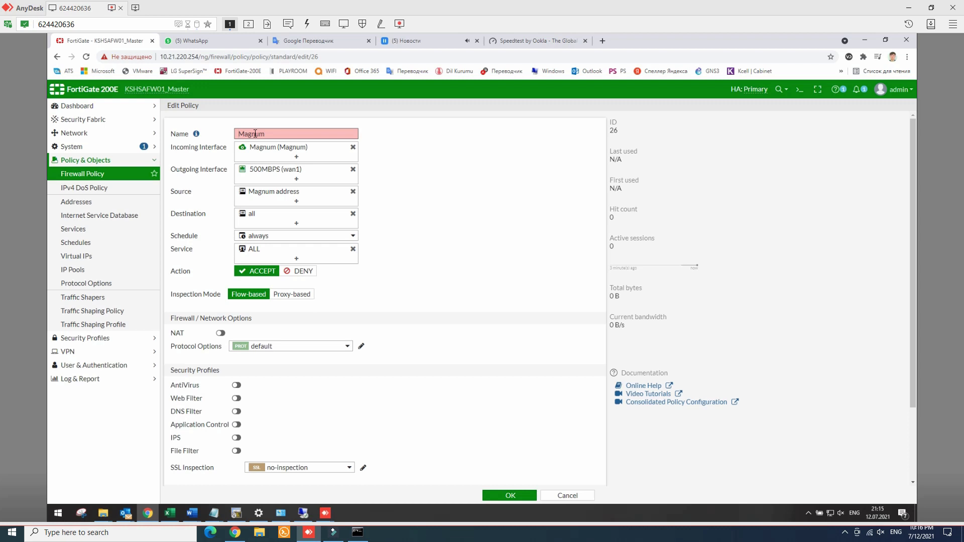
pyautogui.write('W')
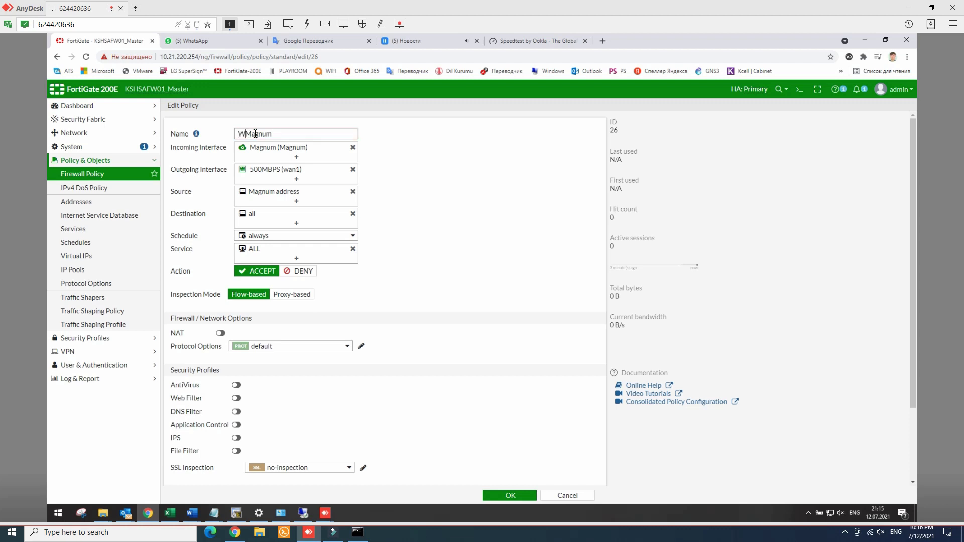
pyautogui.write('AN')
pyautogui.write('_')
pyautogui.write('to')
# Swap the policy's direction by setting the incoming interface to 500MBPS (wan1) and the outgoing interface to Magnum (Magnum)
pyautogui.click(353, 149)
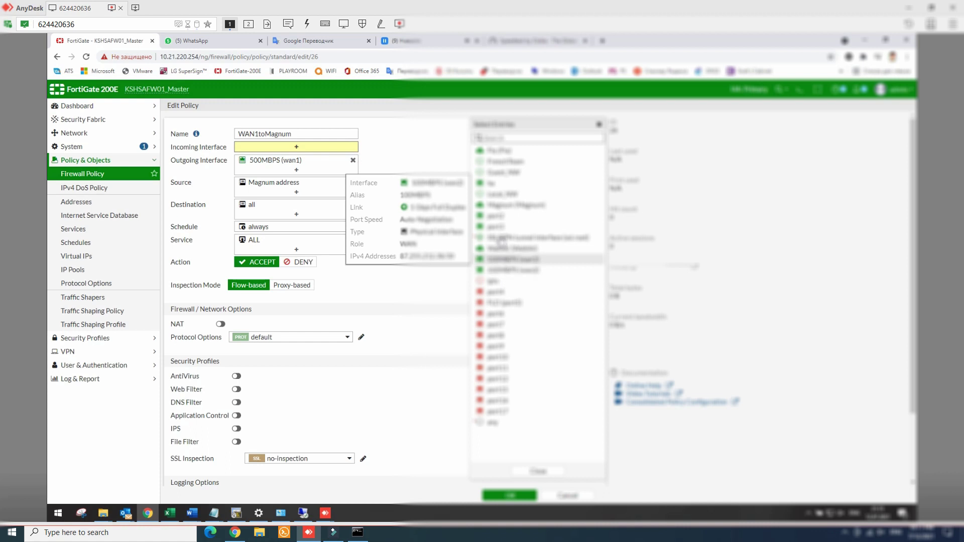
pyautogui.click(431, 146)
pyautogui.click(353, 160)
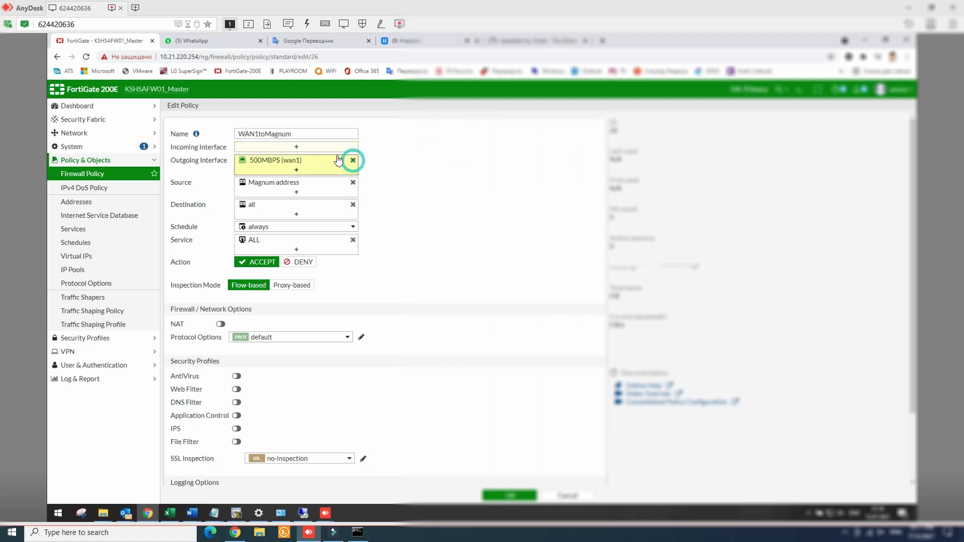
pyautogui.click(309, 147)
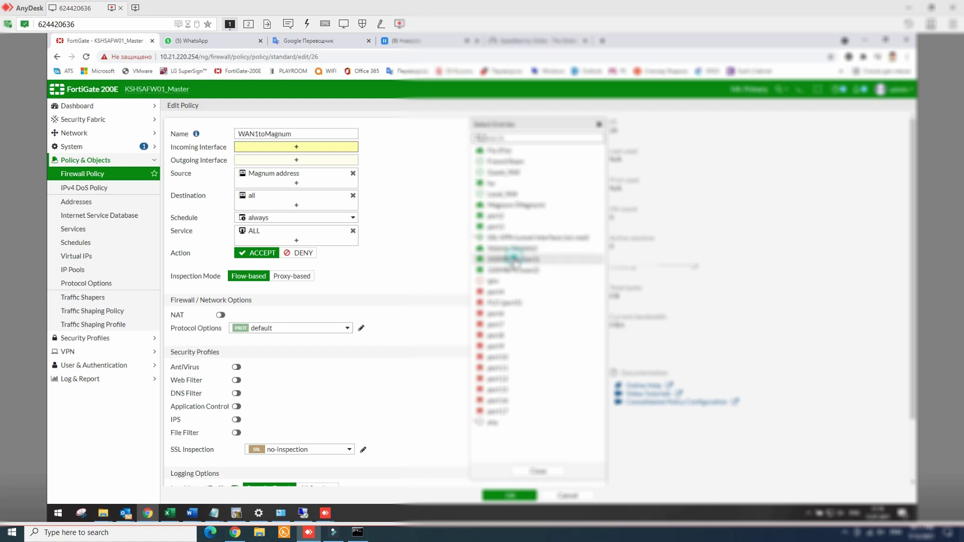
pyautogui.click(509, 259)
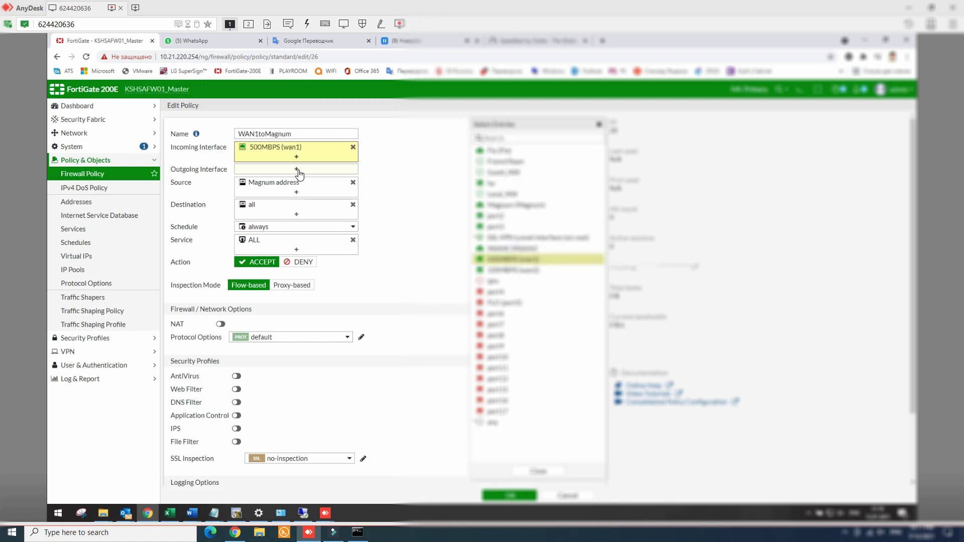
pyautogui.click(297, 171)
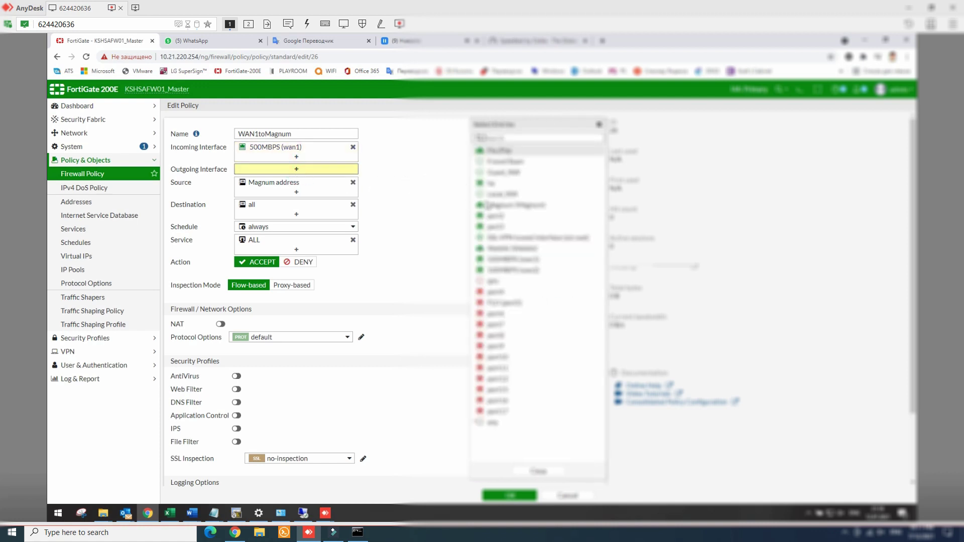
pyautogui.click(505, 205)
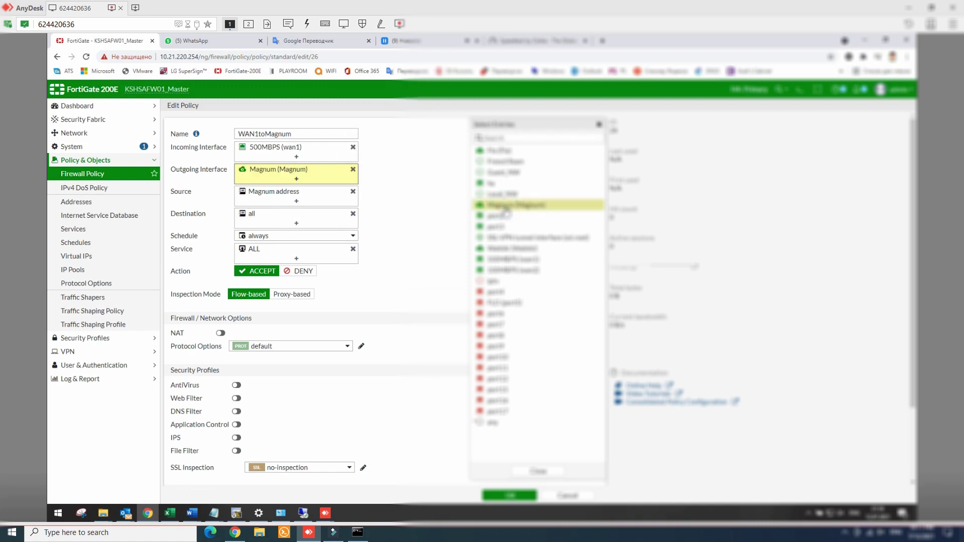
pyautogui.click(398, 207)
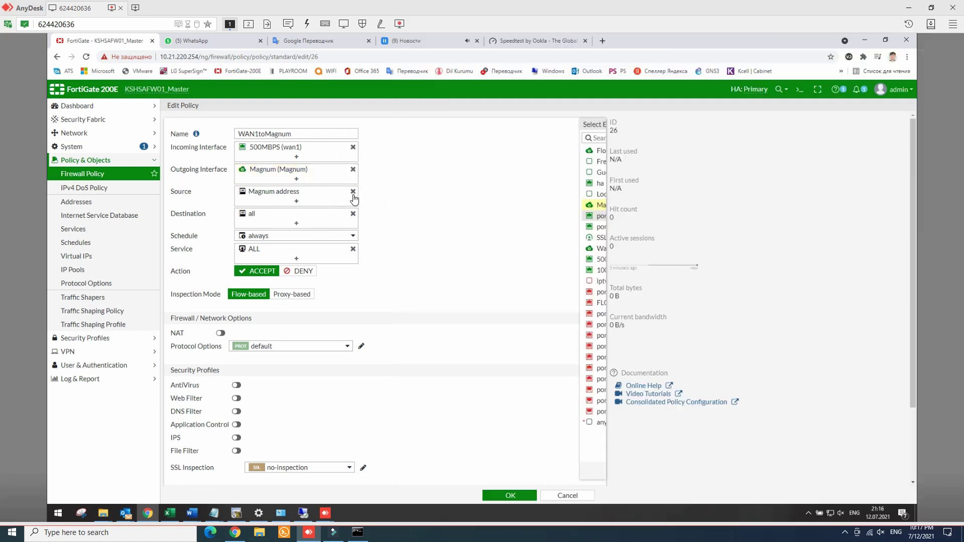
# Replace the Magnum address source with all and save the WAN1toMagnum policy
pyautogui.click(353, 192)
pyautogui.click(351, 196)
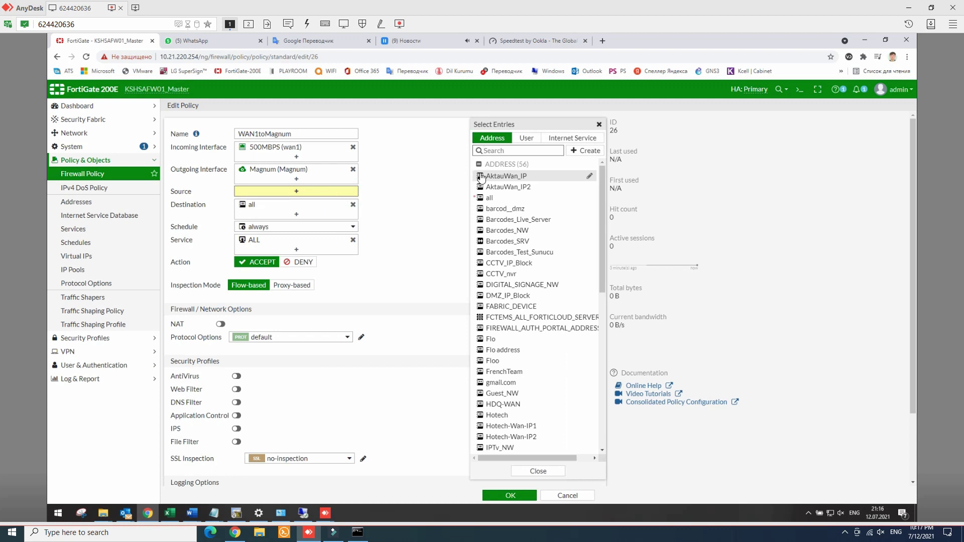
pyautogui.click(488, 199)
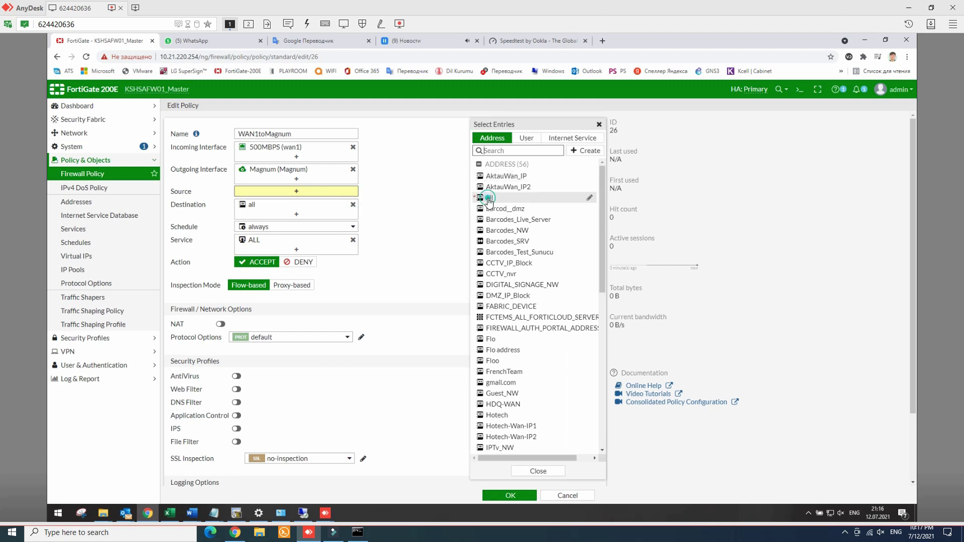
pyautogui.click(435, 204)
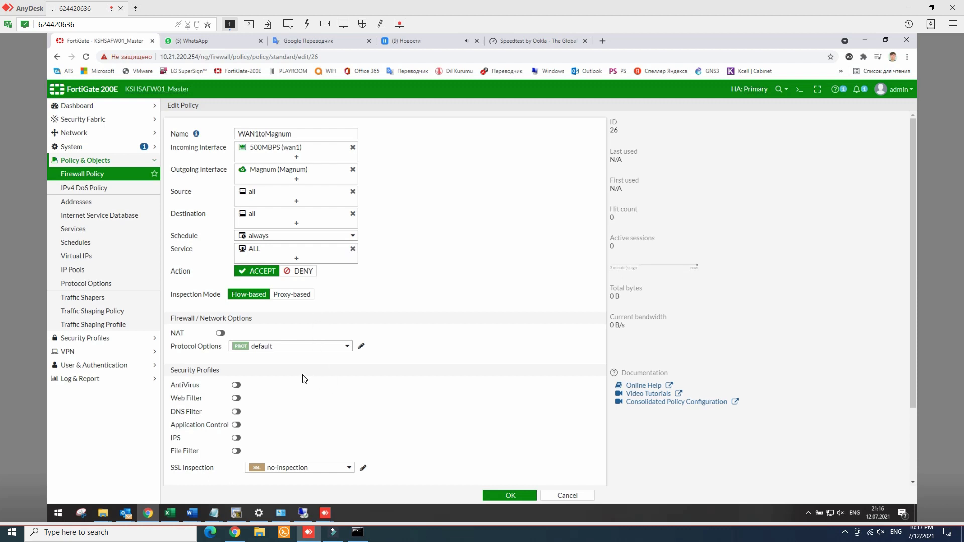
pyautogui.scroll(-2, 390, 432)
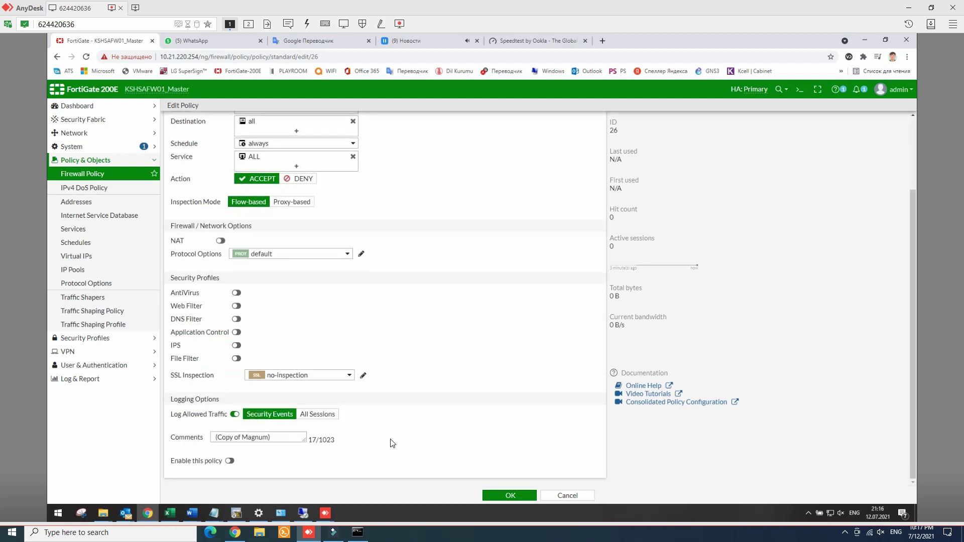
pyautogui.scroll(2, 393, 443)
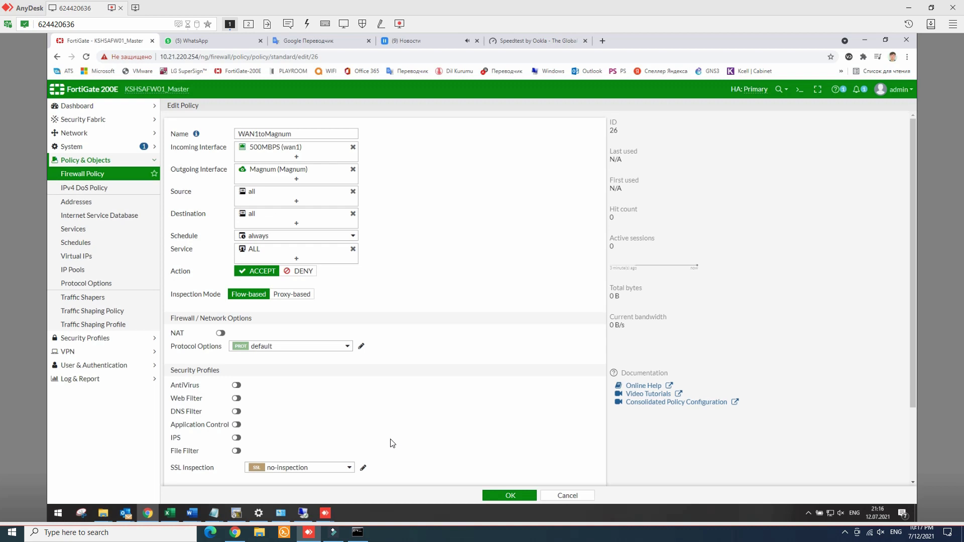
pyautogui.scroll(-2, 391, 444)
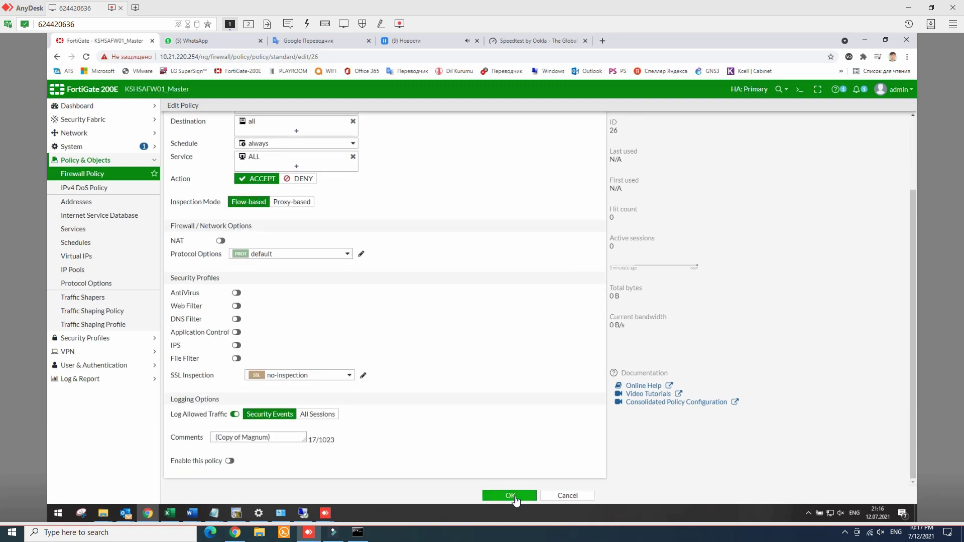
pyautogui.click(510, 495)
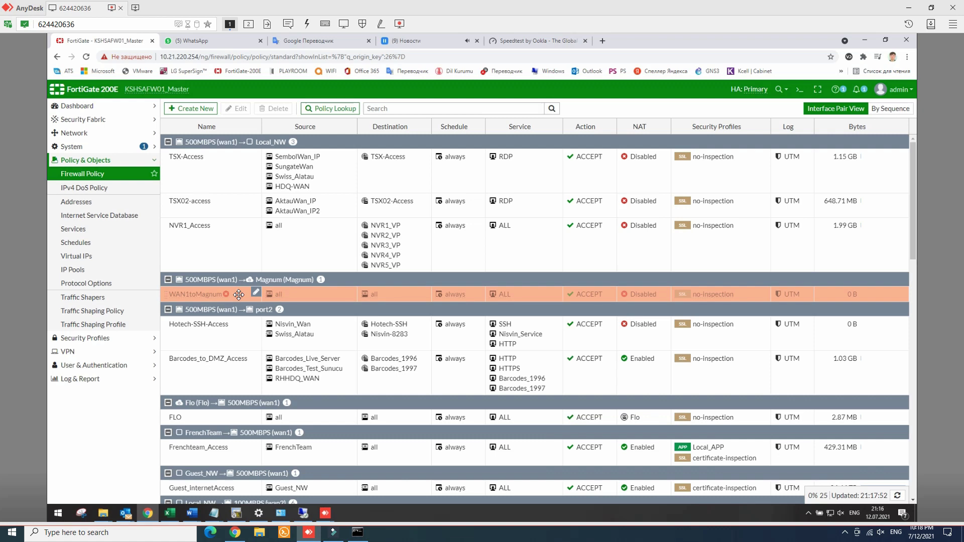
# Reopen the WAN1toMagnum policy for editing, enable it and save it
pyautogui.click(255, 292)
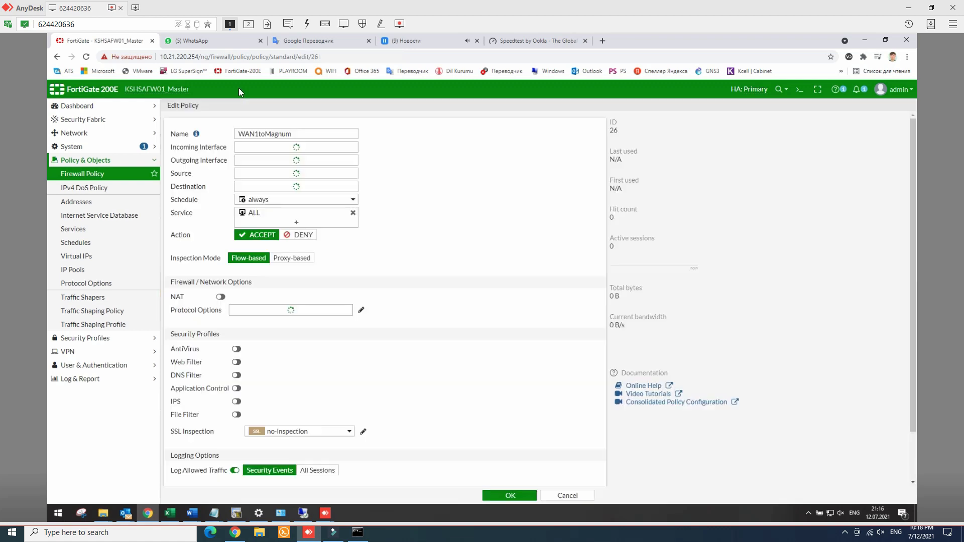
pyautogui.scroll(-1, 344, 442)
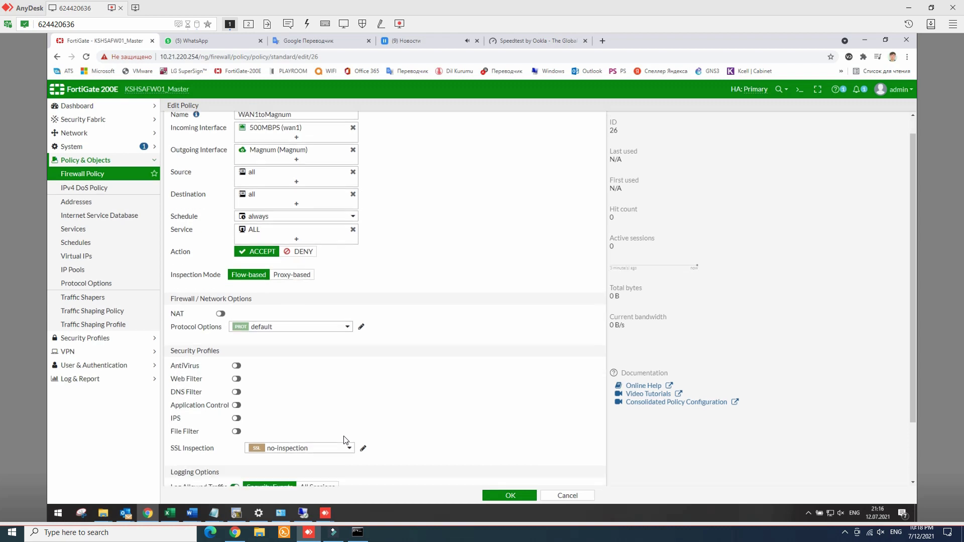
pyautogui.scroll(-1, 346, 440)
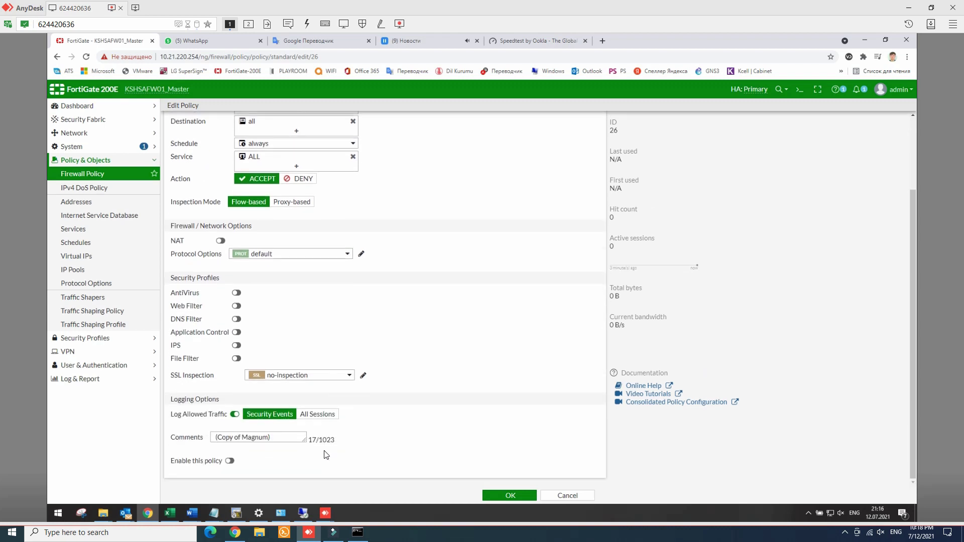
pyautogui.click(230, 461)
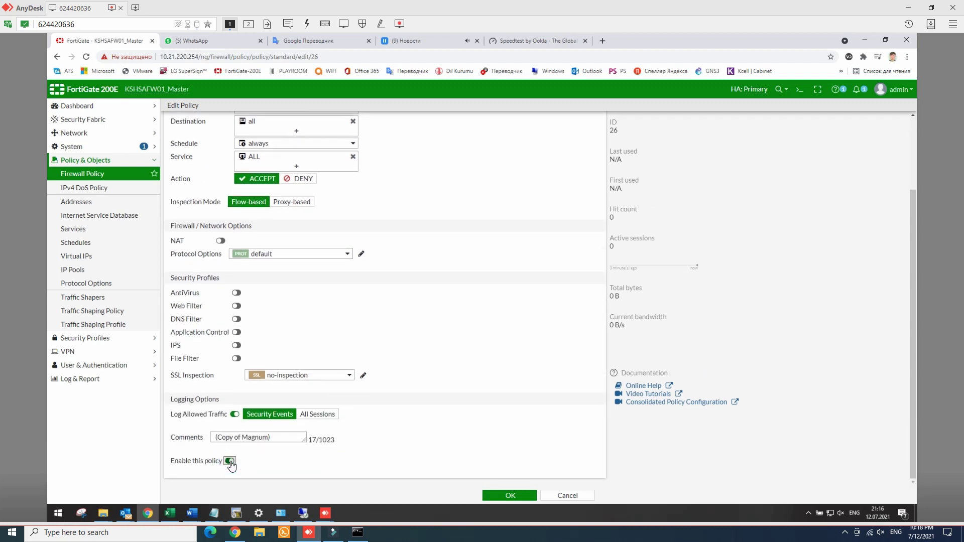
pyautogui.click(508, 496)
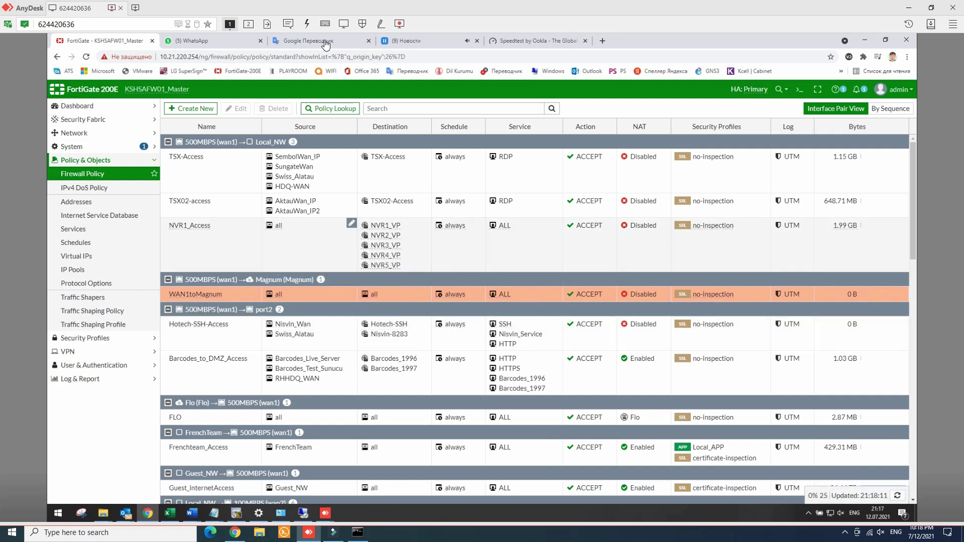
# Switch to Google Translate and add the English line "can u test again the internet still work? and test speed as well"
pyautogui.click(325, 42)
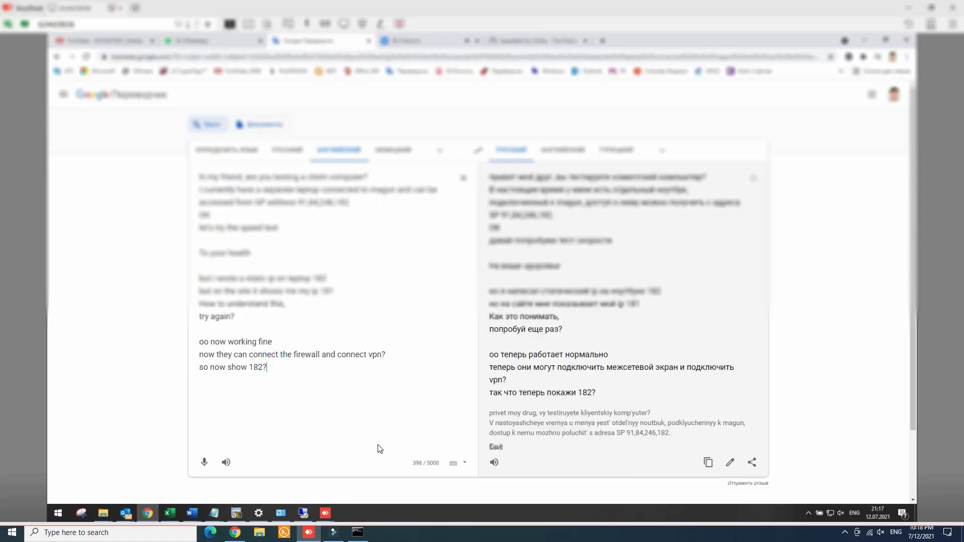
pyautogui.press('Return')
pyautogui.write('can u ')
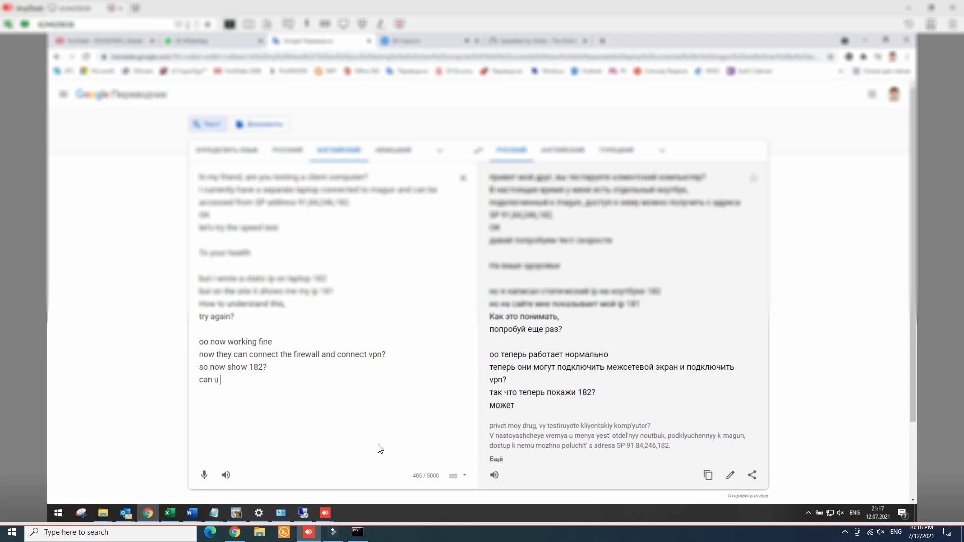
pyautogui.write('test a')
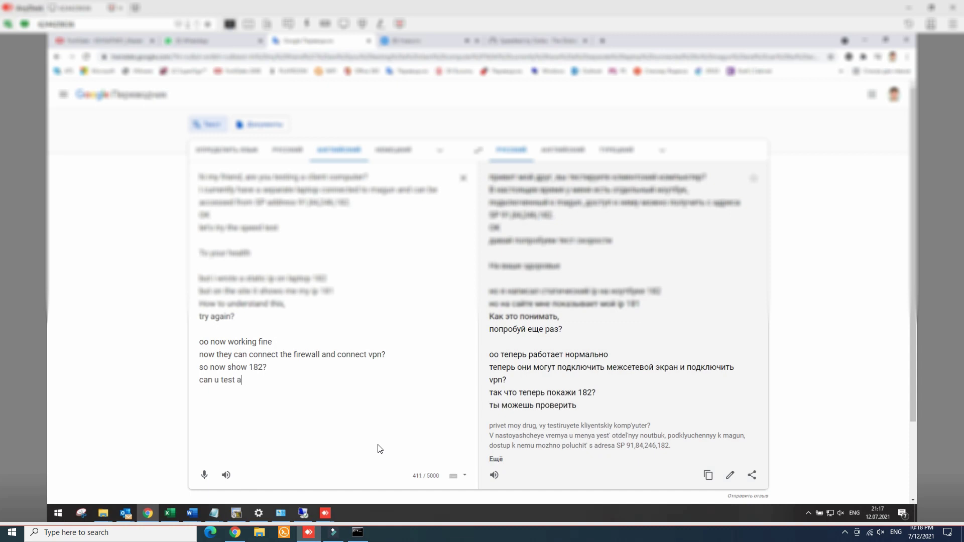
pyautogui.write('gain')
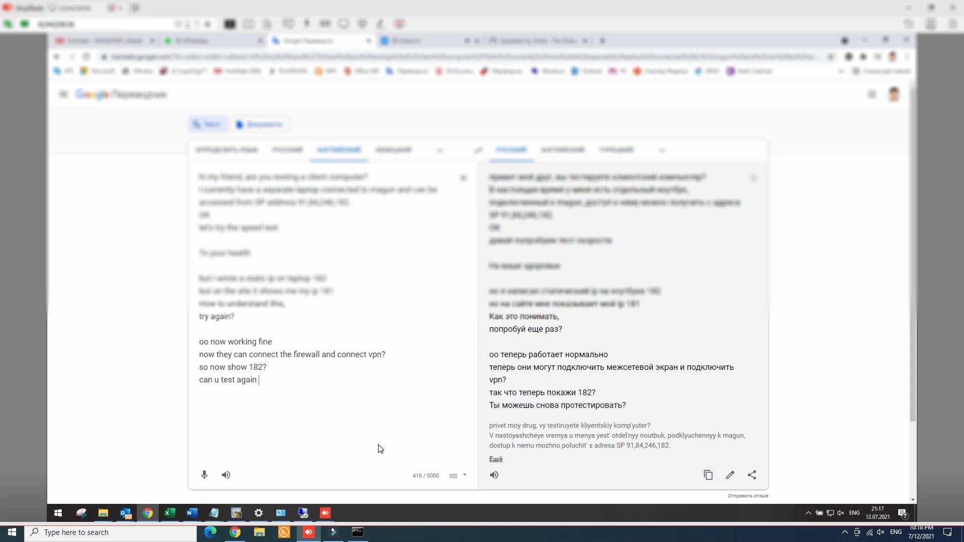
pyautogui.write(' the in')
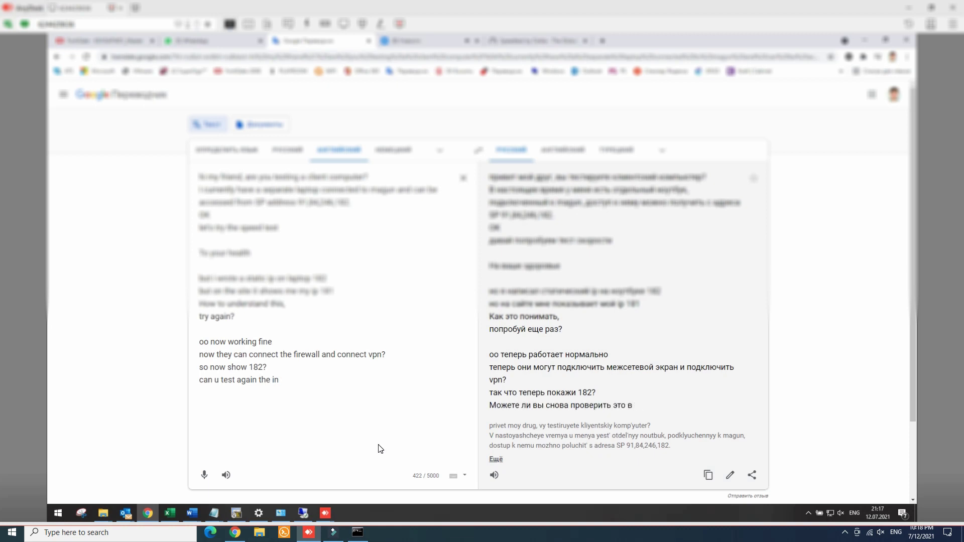
pyautogui.write('terne')
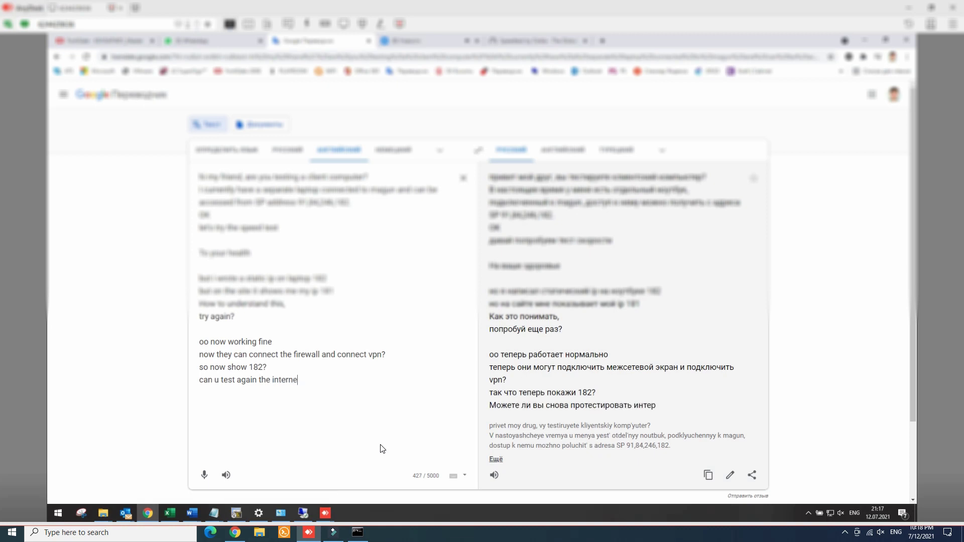
pyautogui.write('t ')
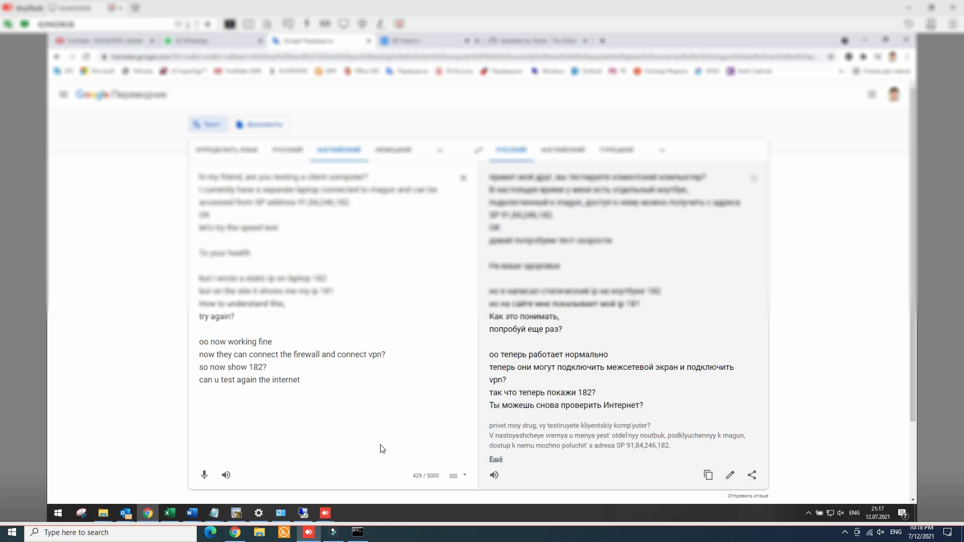
pyautogui.write('still')
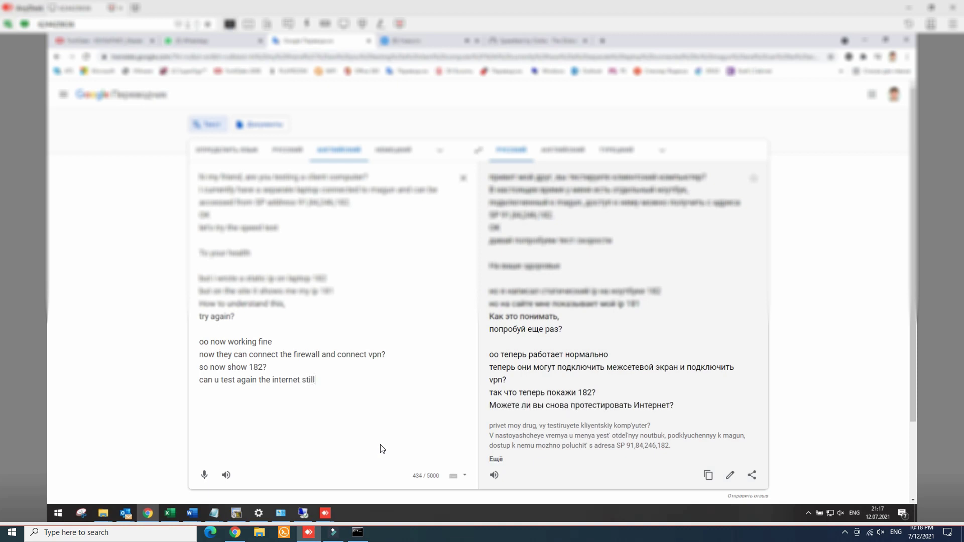
pyautogui.write(' work')
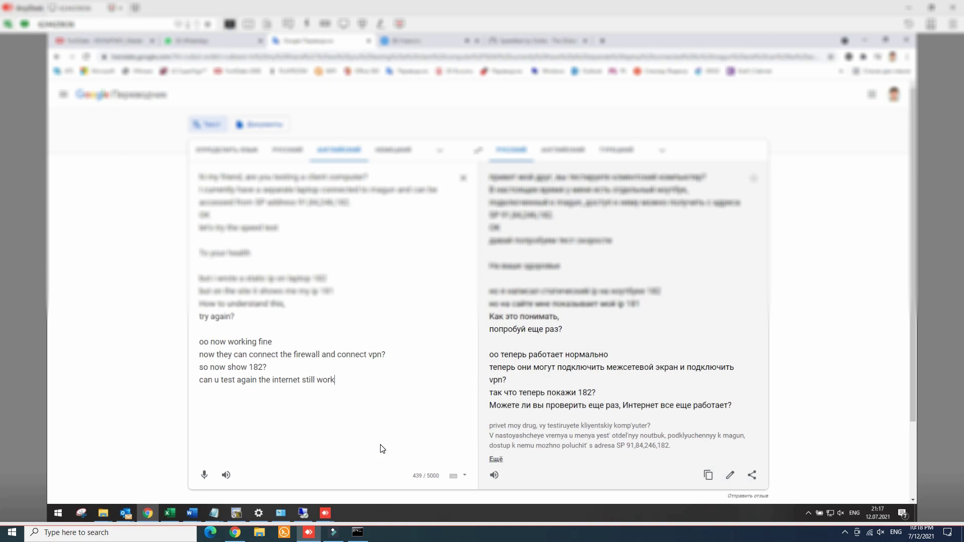
pyautogui.write('? and ')
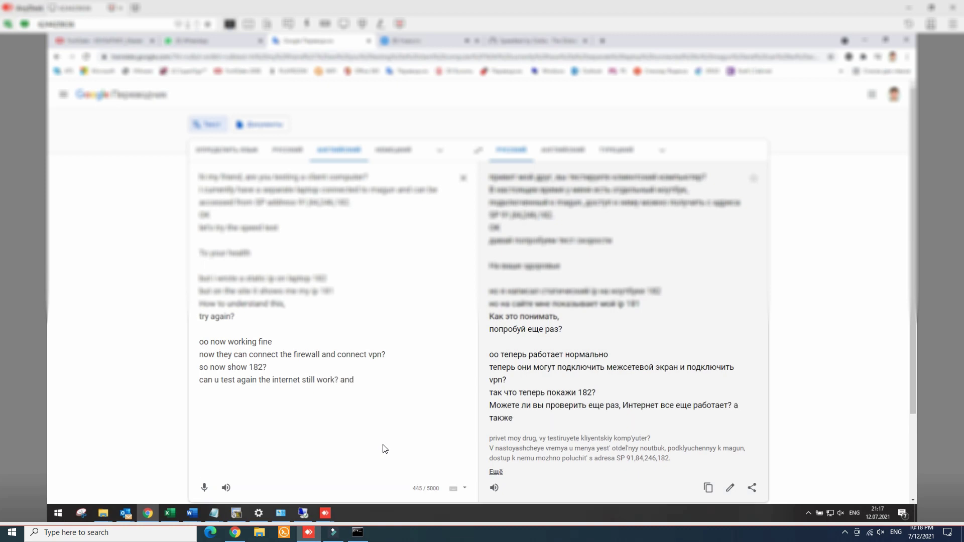
pyautogui.write('test speed ')
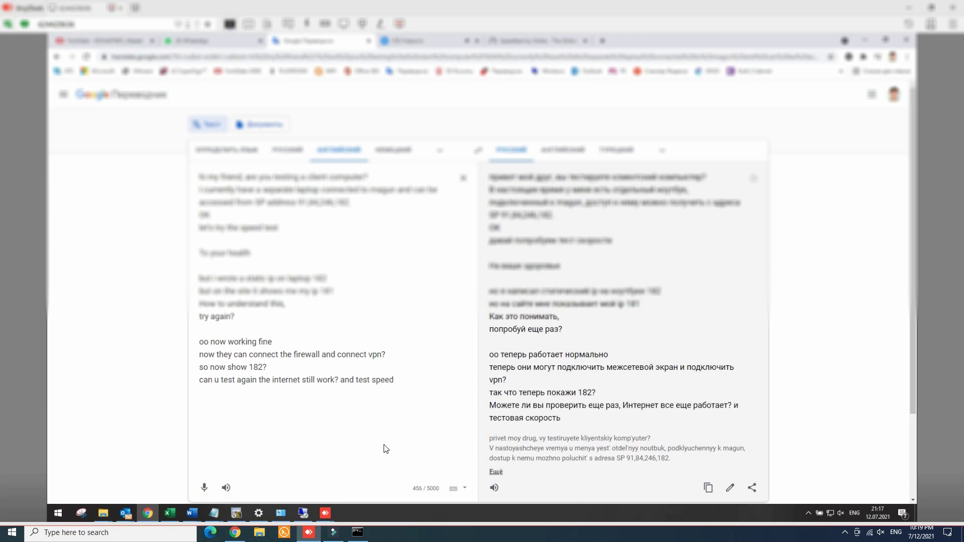
pyautogui.write('al we')
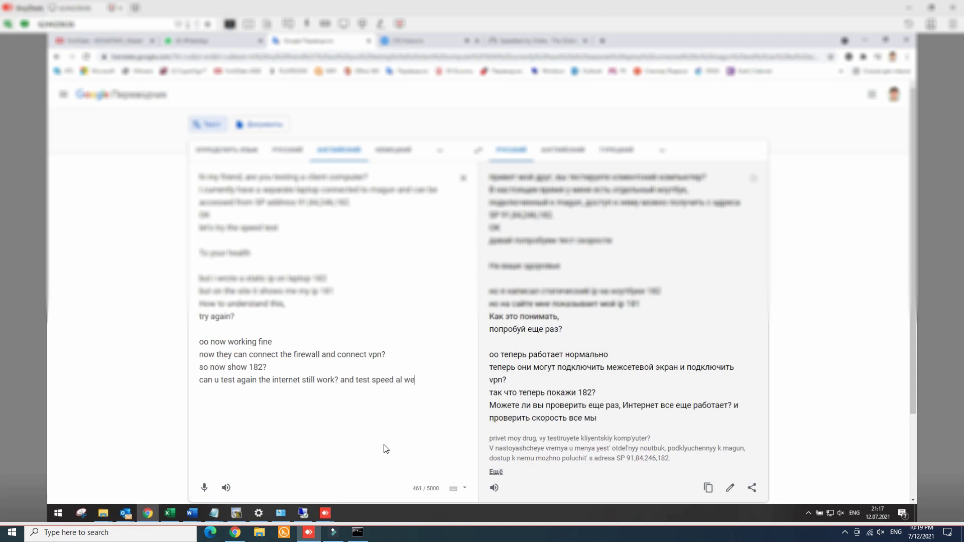
pyautogui.press('BackSpace')
pyautogui.press('BackSpace')
pyautogui.press('BackSpace')
pyautogui.press('BackSpace')
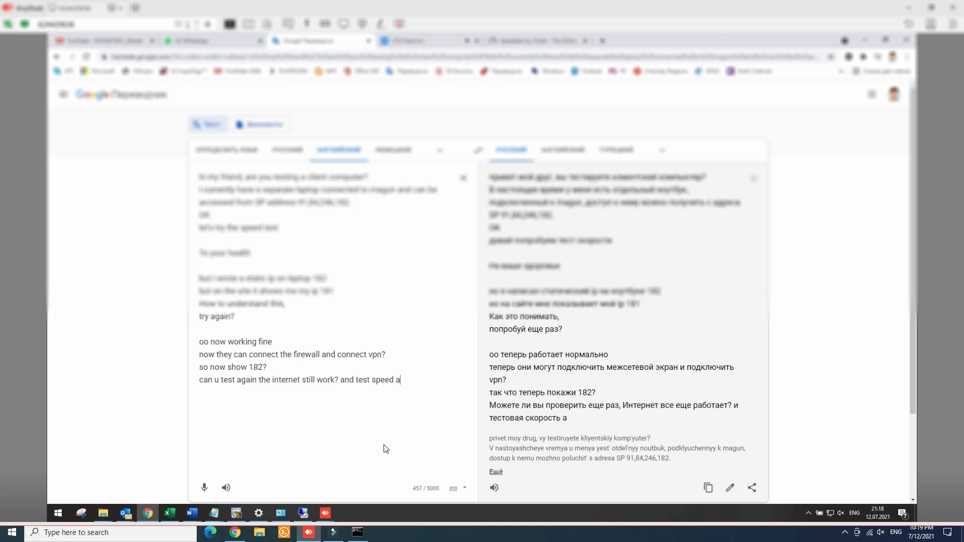
pyautogui.write('s ')
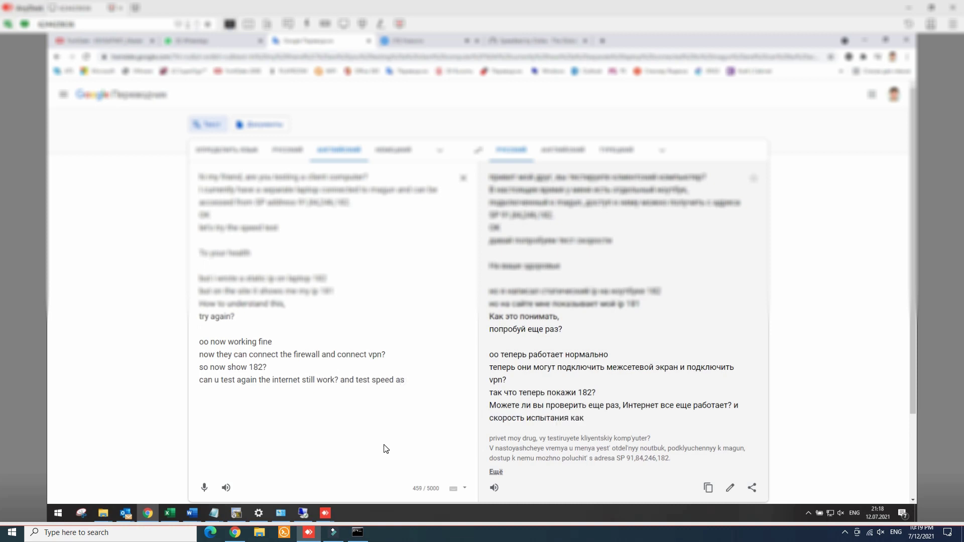
pyautogui.write('well')
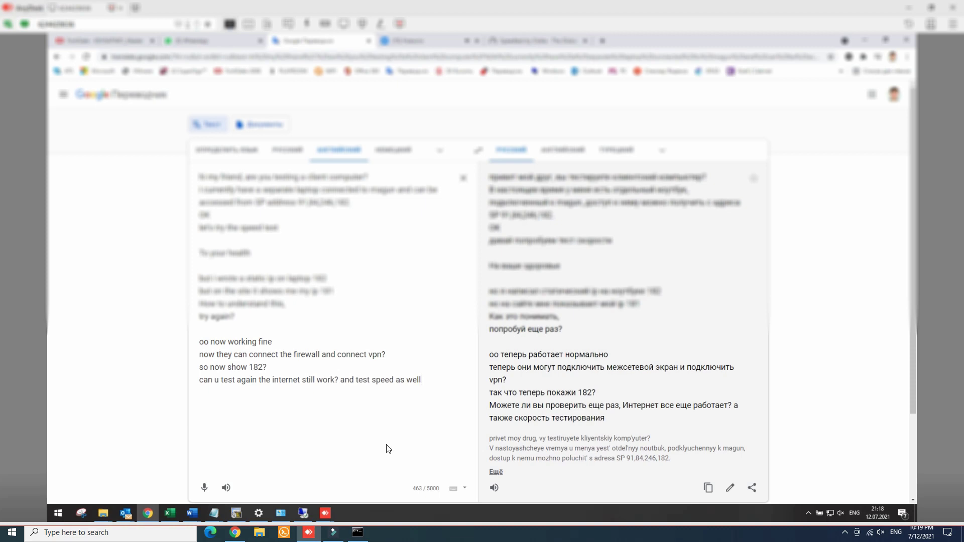
# Swap the translation direction to Russian–English and add the line "тестирую сейчас отправлю фото" on a new line
pyautogui.hotkey('ctrl', 'shift', 's')
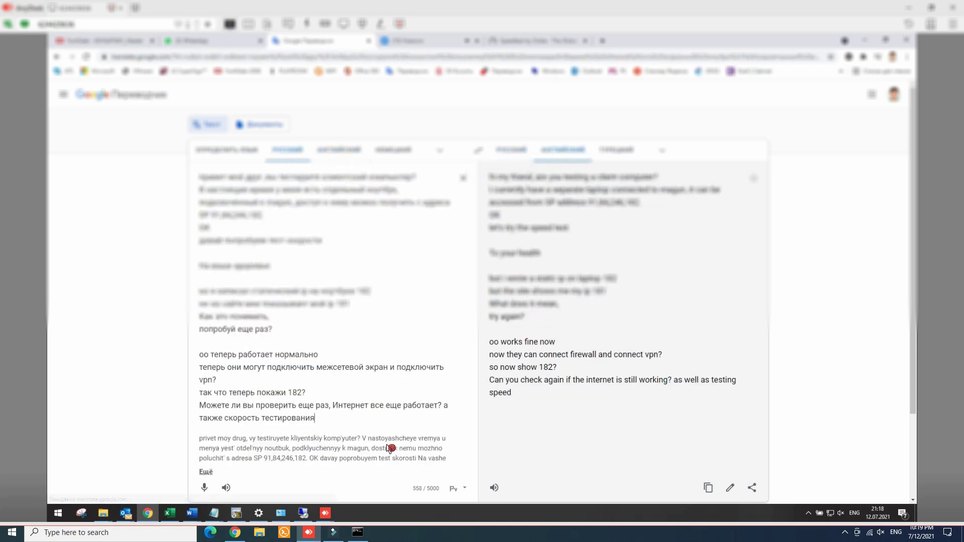
pyautogui.press('Return')
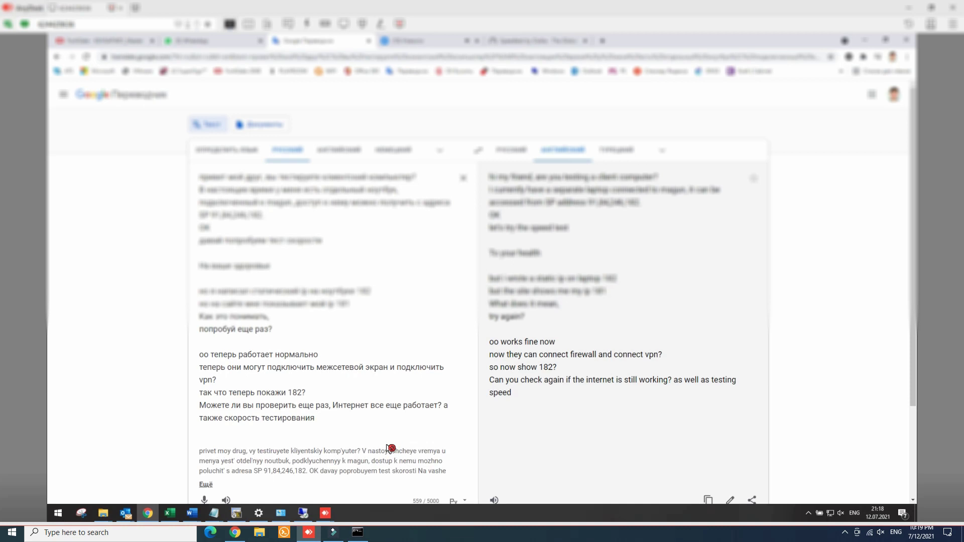
pyautogui.hotkey('alt', 'shift')
pyautogui.write('тестирую сейчас от')
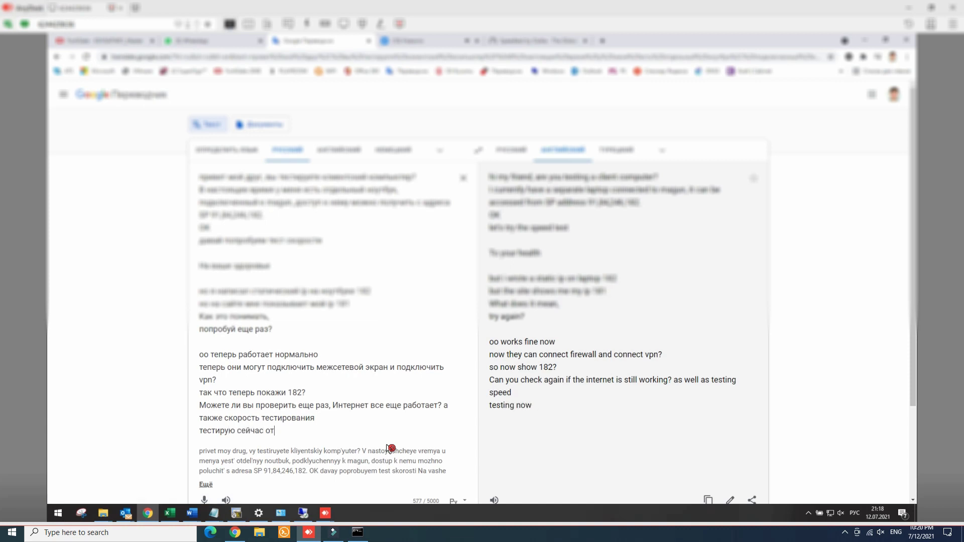
pyautogui.write('правлю фото')
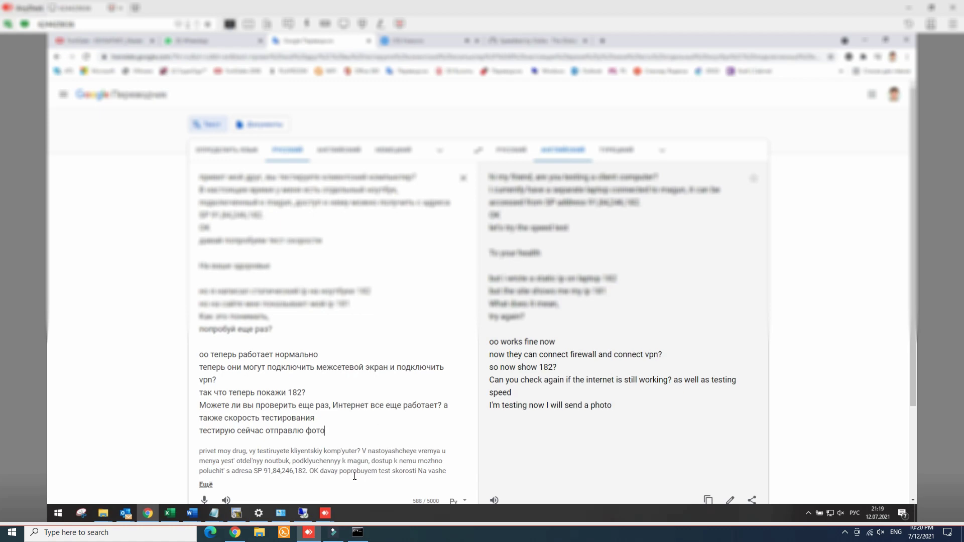
# Switch to the open WhatsApp chat, view the newest speed test photo enlarged and send the reply "ok cheers"
pyautogui.click(235, 532)
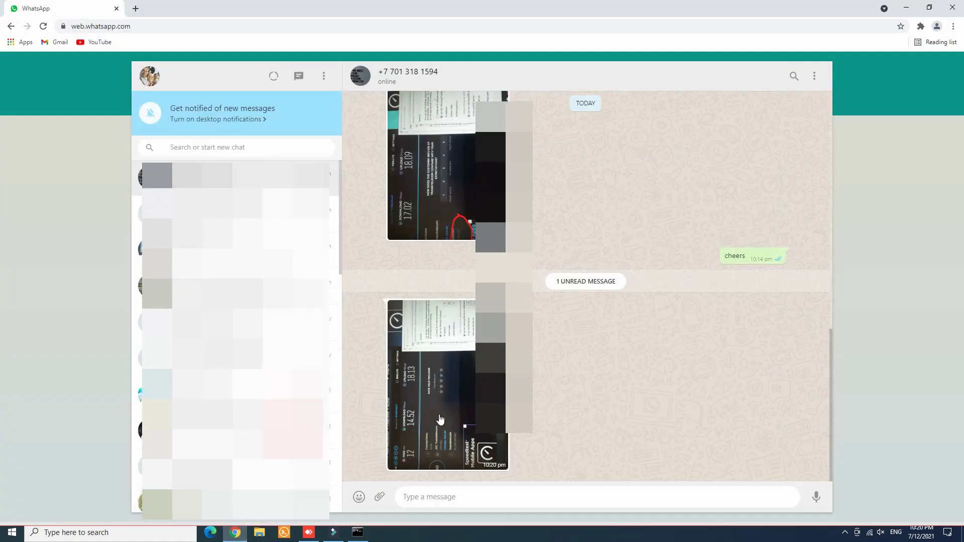
pyautogui.click(440, 419)
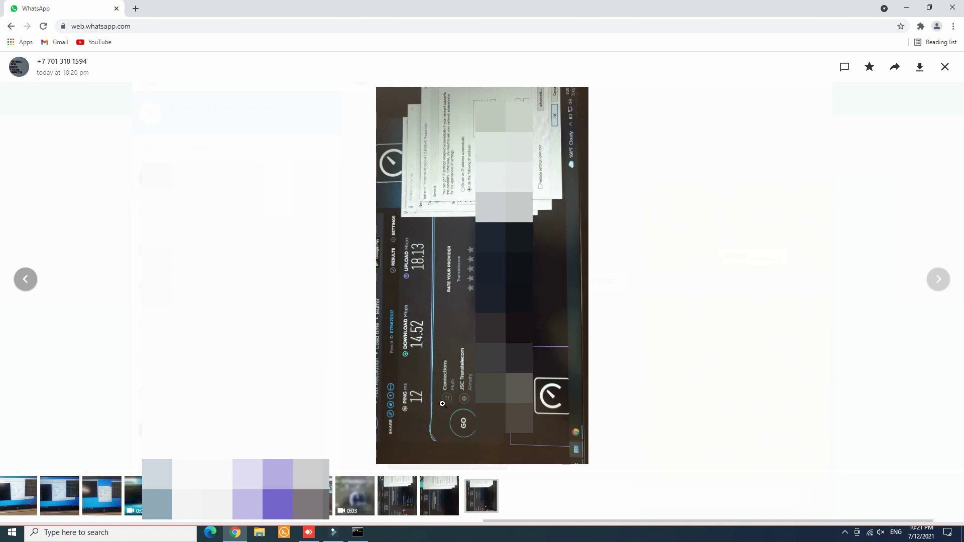
pyautogui.click(945, 69)
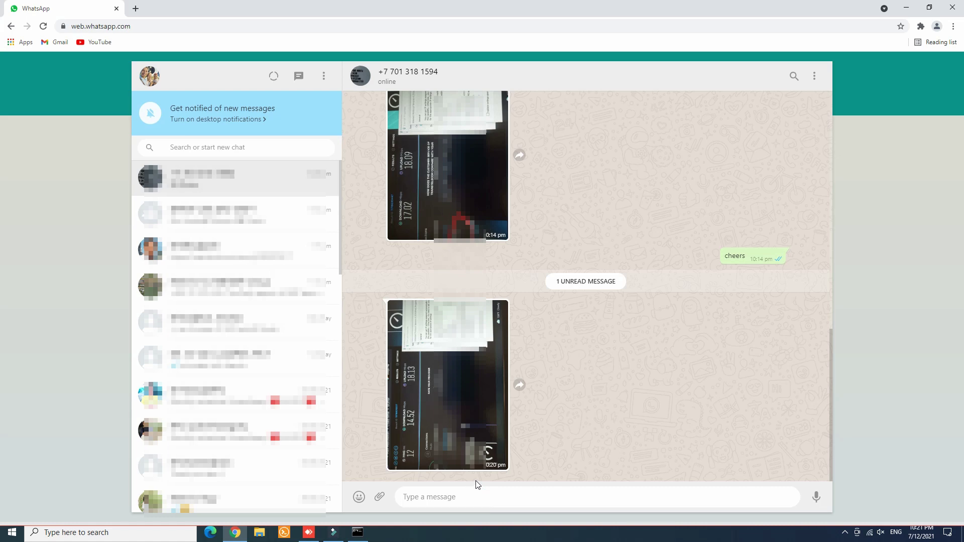
pyautogui.write('ok cheers')
pyautogui.press('Return')
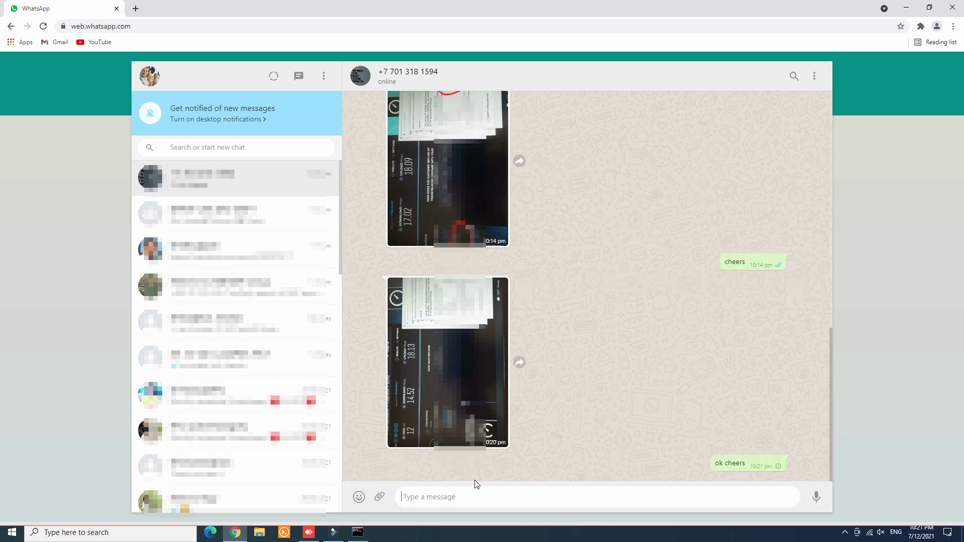
# Send the chat message "I think everything is ok now, u can test with your client devices at his place"
pyautogui.write('I think everything is ok n')
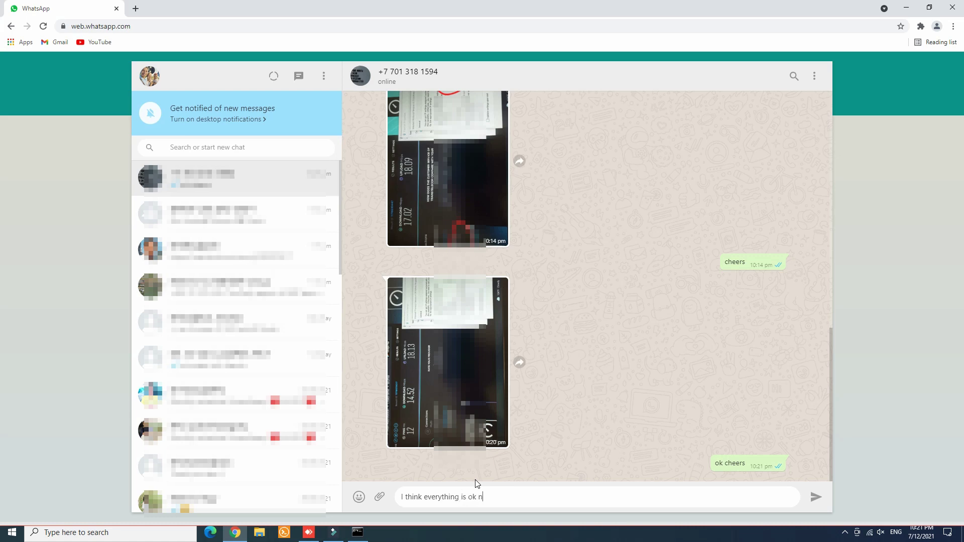
pyautogui.write('ow, u can test with your ')
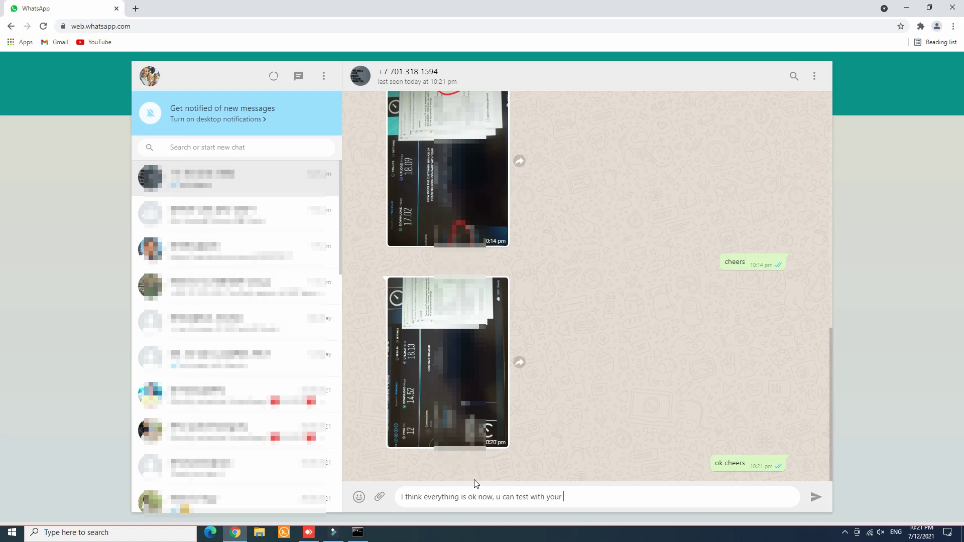
pyautogui.write('client devices at')
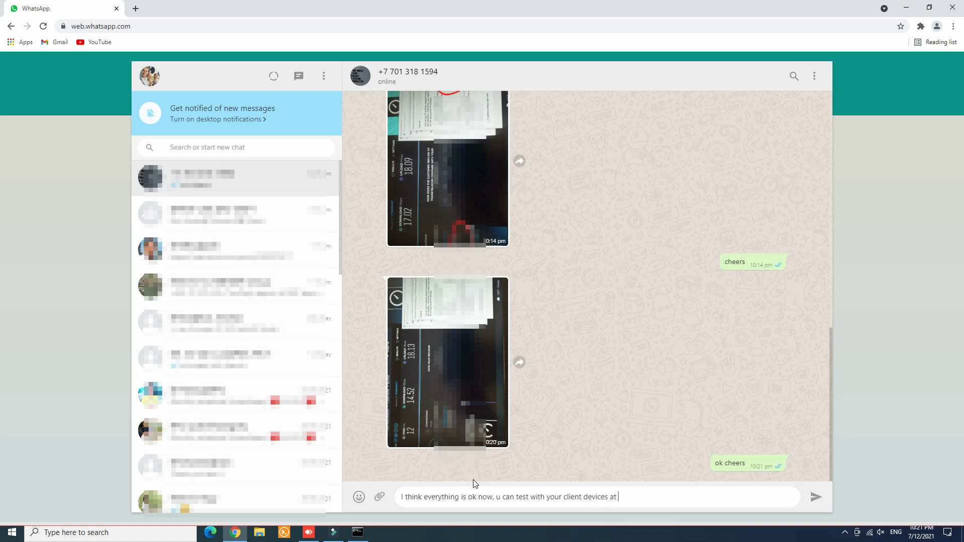
pyautogui.write(' his place')
pyautogui.press('Return')
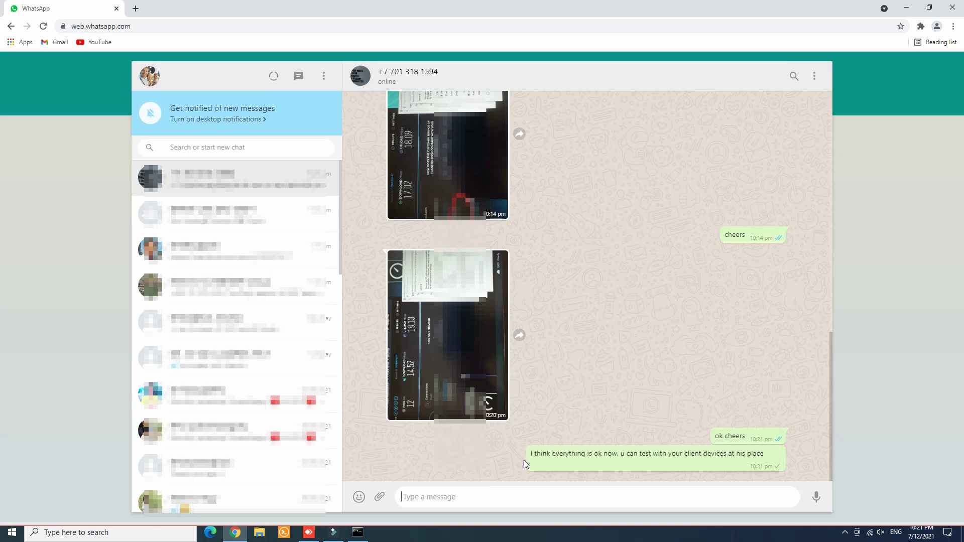
# Copy the text of the just-sent message about testing with client devices and switch to the AnyDesk remote session
pyautogui.moveTo(529, 456); pyautogui.dragTo(756, 462)
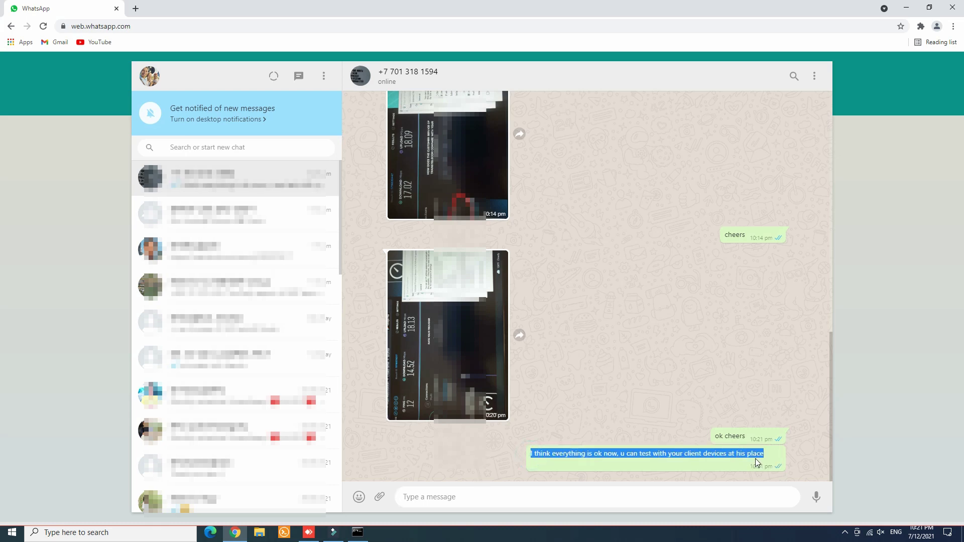
pyautogui.rightClick(709, 452)
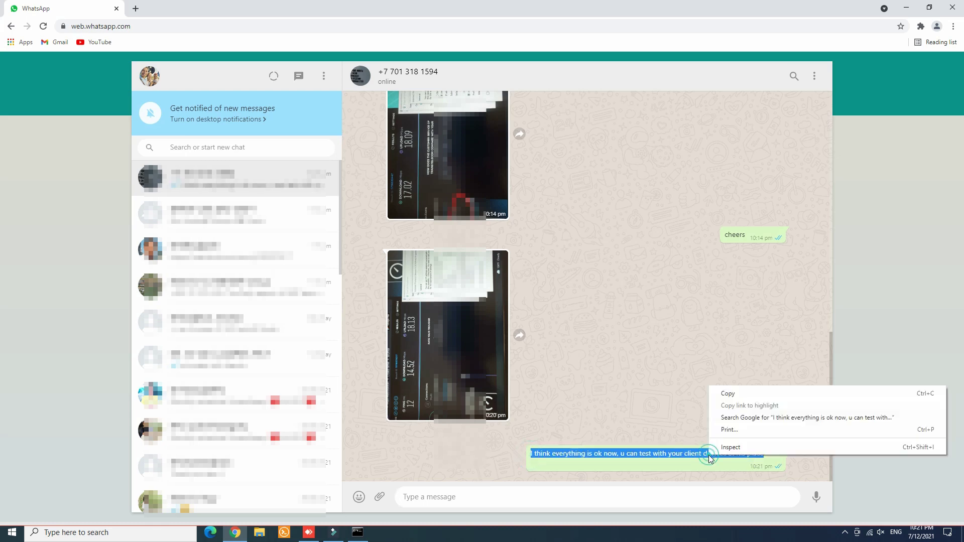
pyautogui.click(728, 393)
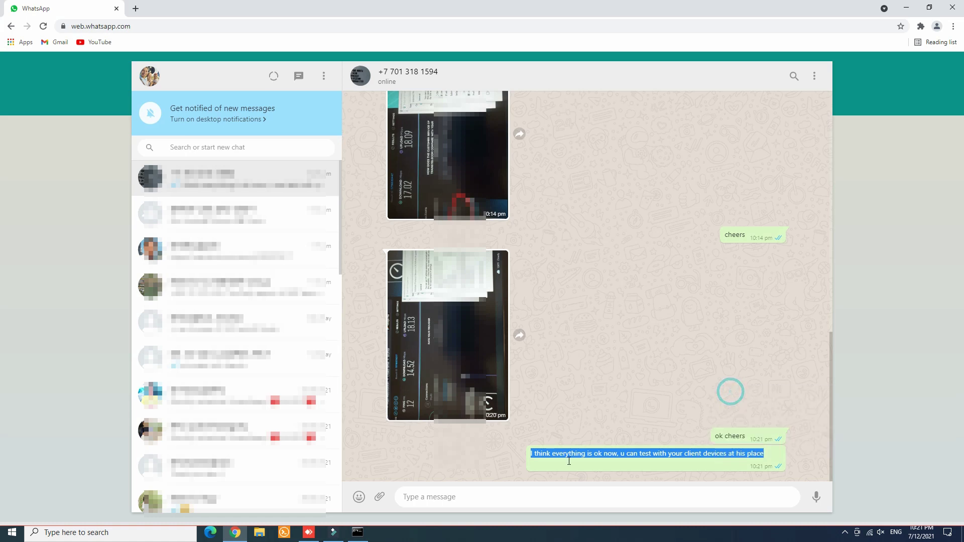
pyautogui.click(309, 532)
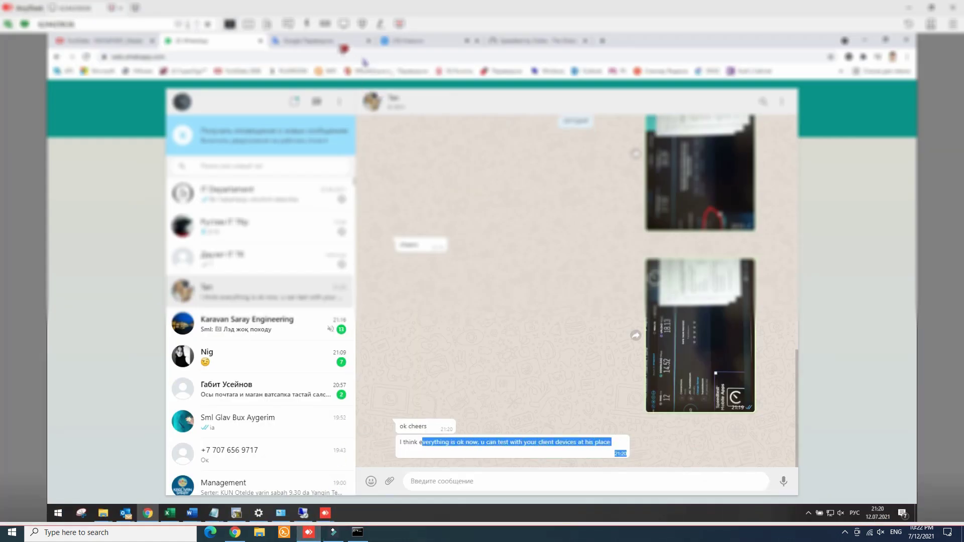